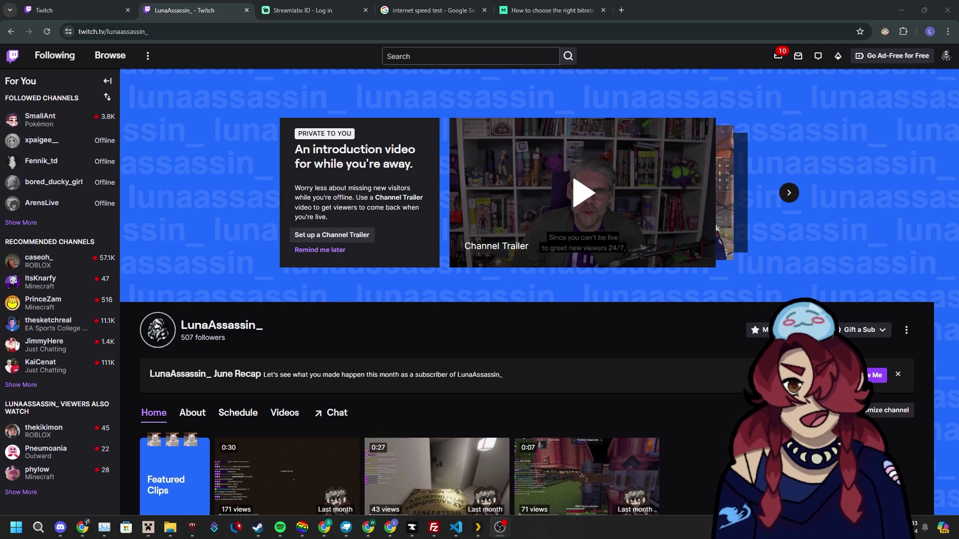
Switch to the second OBS window and create a new scene collection named Tutorial
{"action": "mouse_move", "coordinate": [500, 528]}
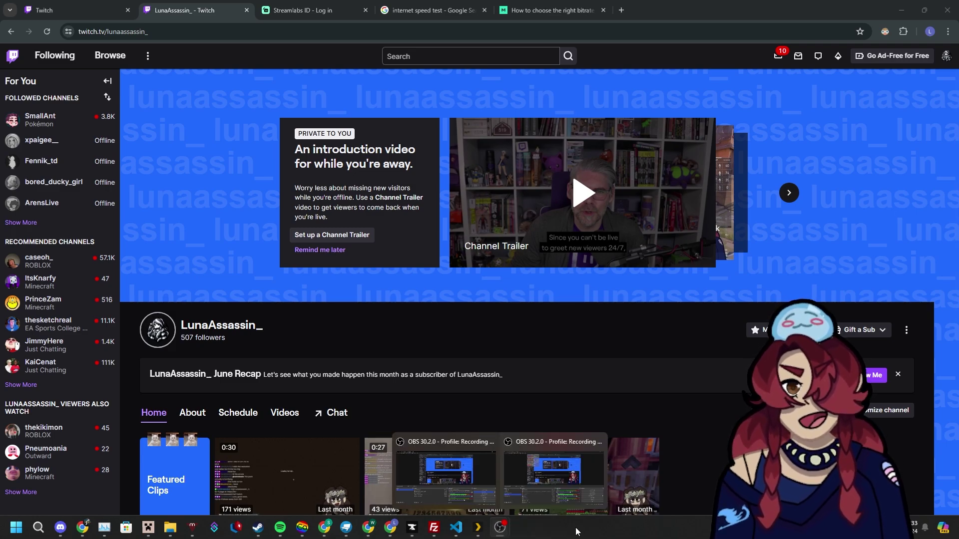
{"action": "left_click", "coordinate": [554, 470]}
{"action": "left_click", "coordinate": [141, 18]}
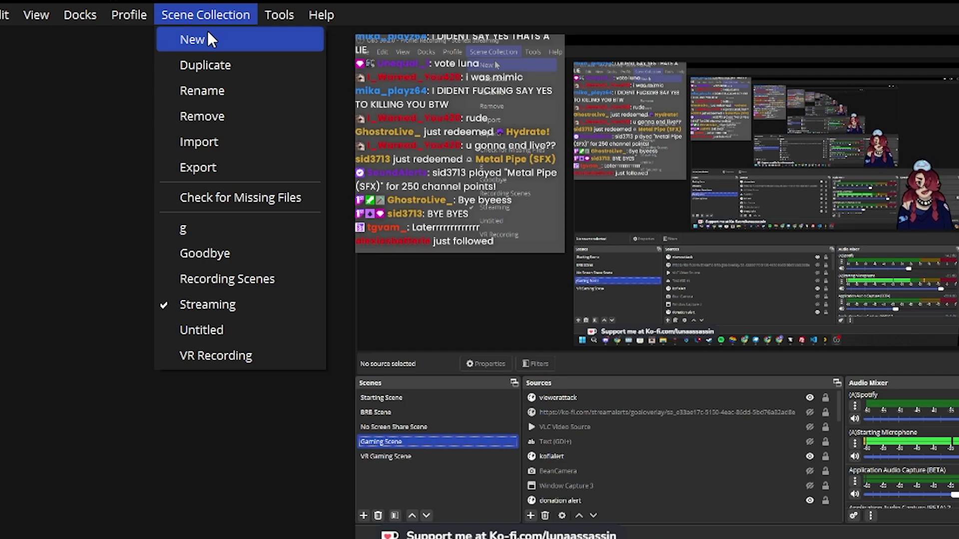
{"action": "mouse_move", "coordinate": [142, 12]}
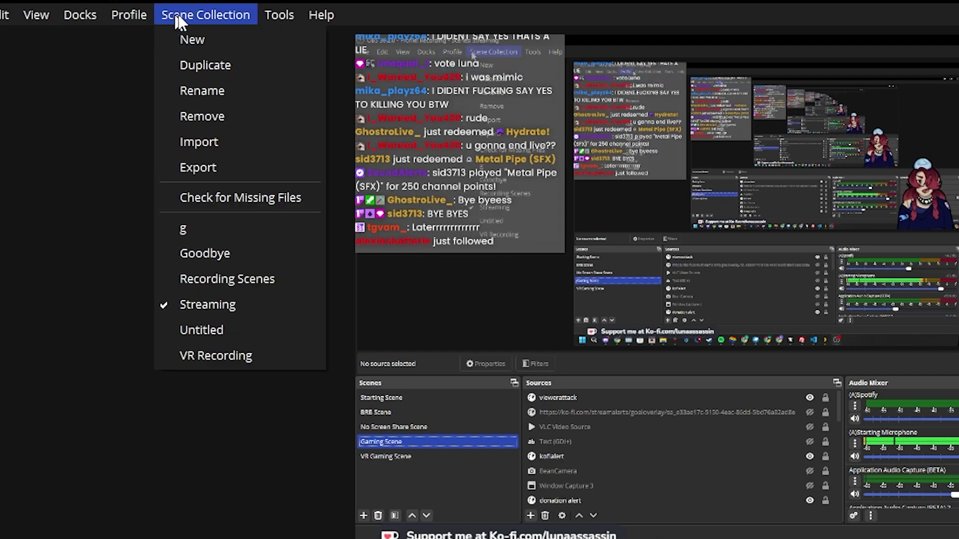
{"action": "left_click", "coordinate": [190, 38]}
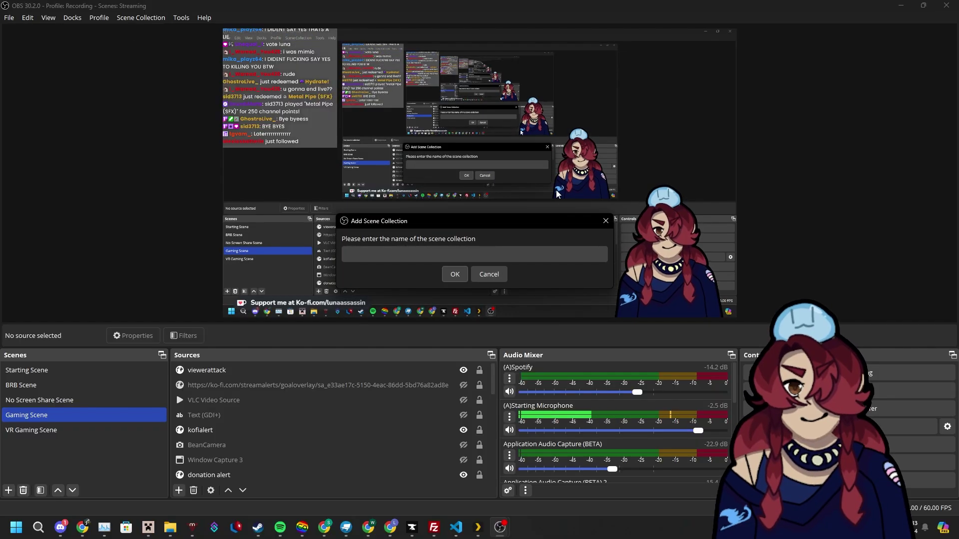
{"action": "left_click", "coordinate": [455, 261]}
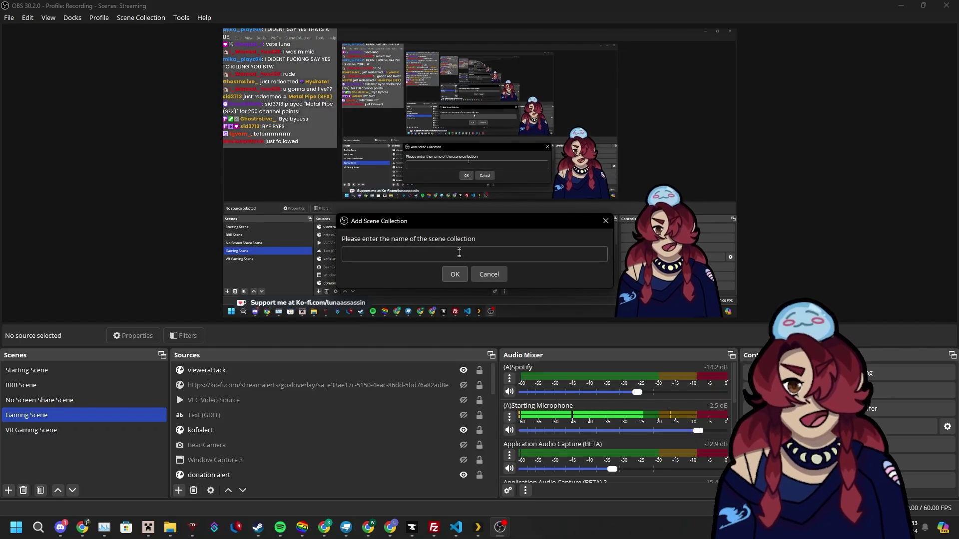
{"action": "type", "text": "Tutorial"}
{"action": "left_click", "coordinate": [454, 274]}
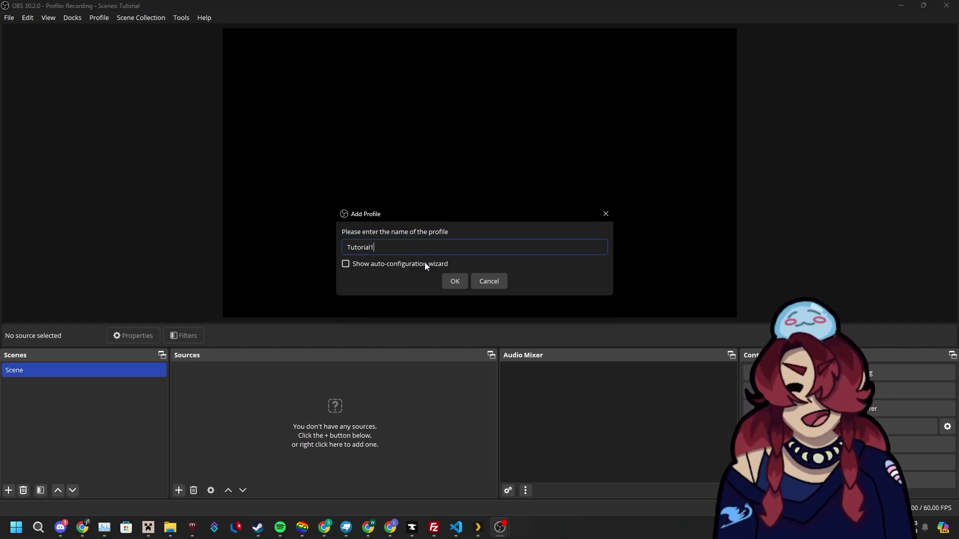
Add the profile Tutorial1 with the auto-configuration wizard enabled, and choose to optimise for streaming with recording secondary
{"action": "left_click", "coordinate": [424, 263]}
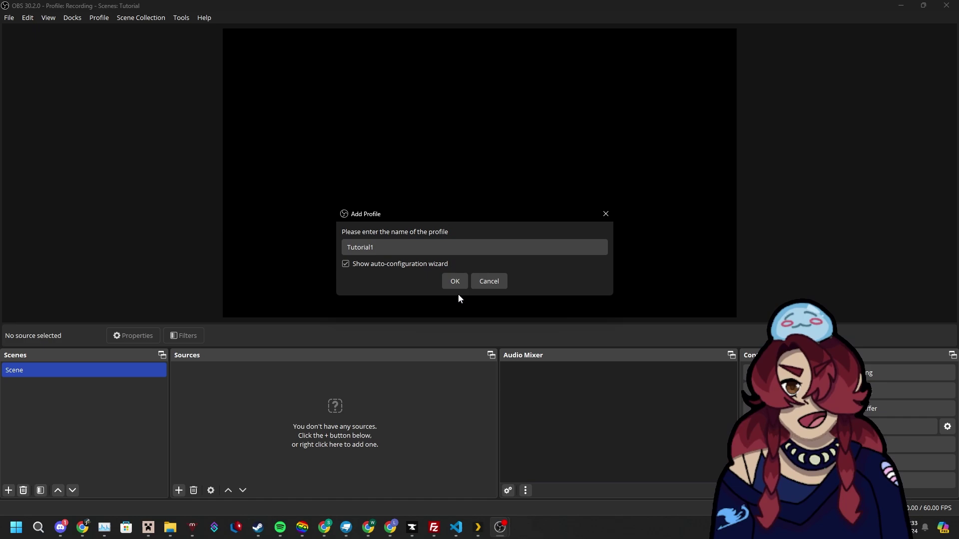
{"action": "left_click", "coordinate": [453, 282]}
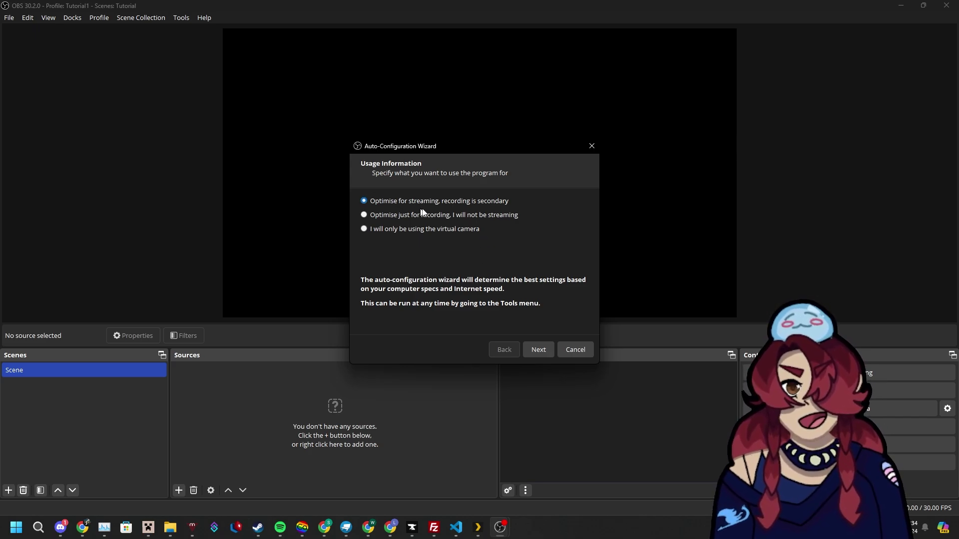
{"action": "left_click", "coordinate": [538, 350]}
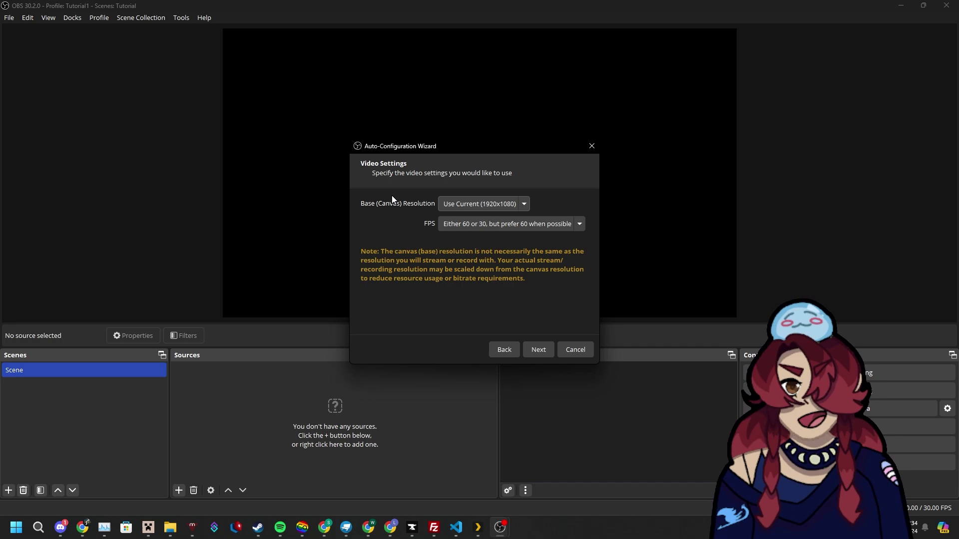
Keep the base canvas resolution on Use Current (1920x1080), set the FPS to 60, and continue to the stream information
{"action": "left_click", "coordinate": [465, 204]}
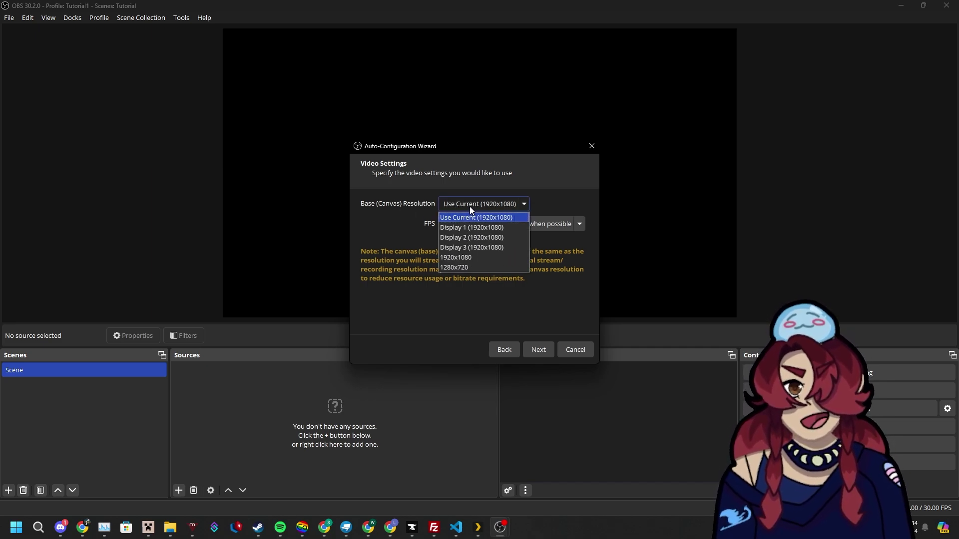
{"action": "left_click", "coordinate": [469, 206]}
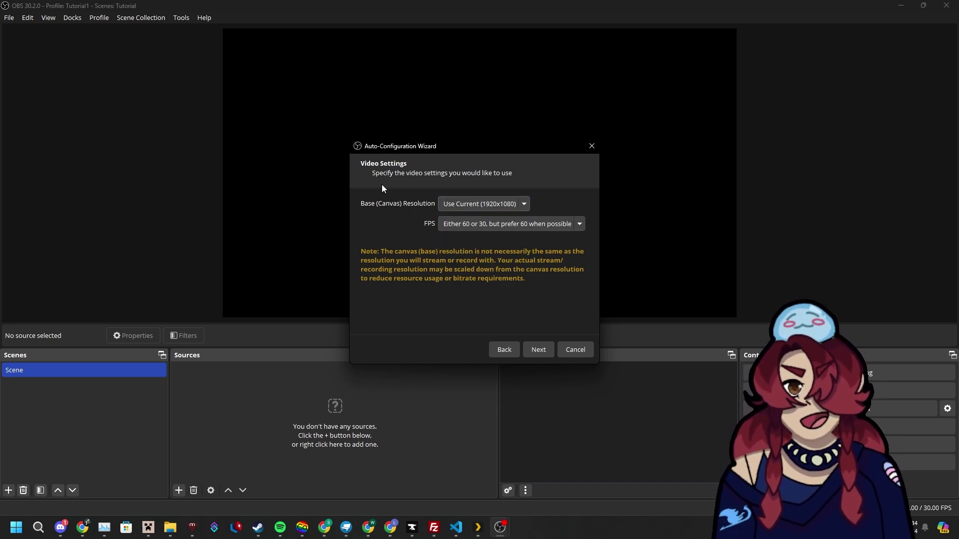
{"action": "left_click", "coordinate": [520, 206]}
{"action": "left_click", "coordinate": [512, 208]}
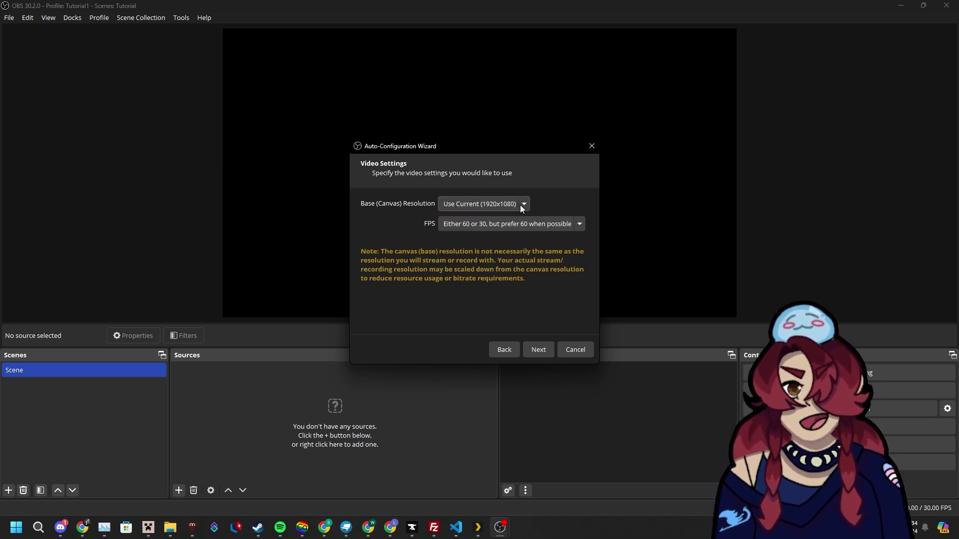
{"action": "left_click", "coordinate": [504, 204]}
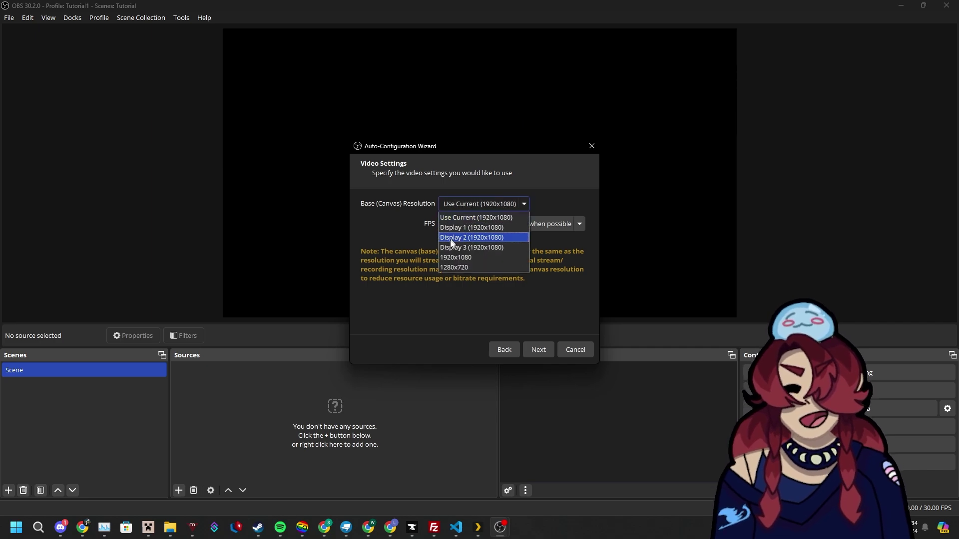
{"action": "left_click", "coordinate": [582, 196]}
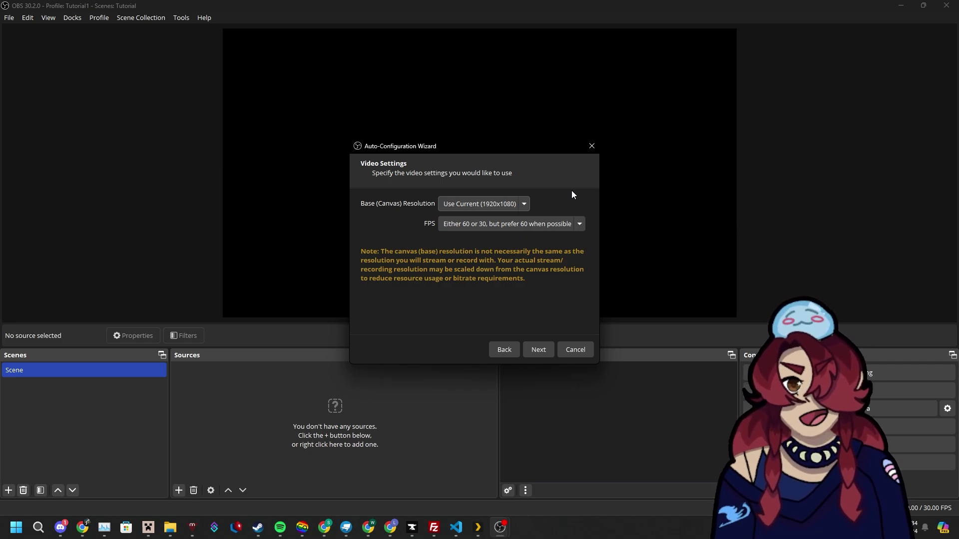
{"action": "left_click", "coordinate": [559, 225]}
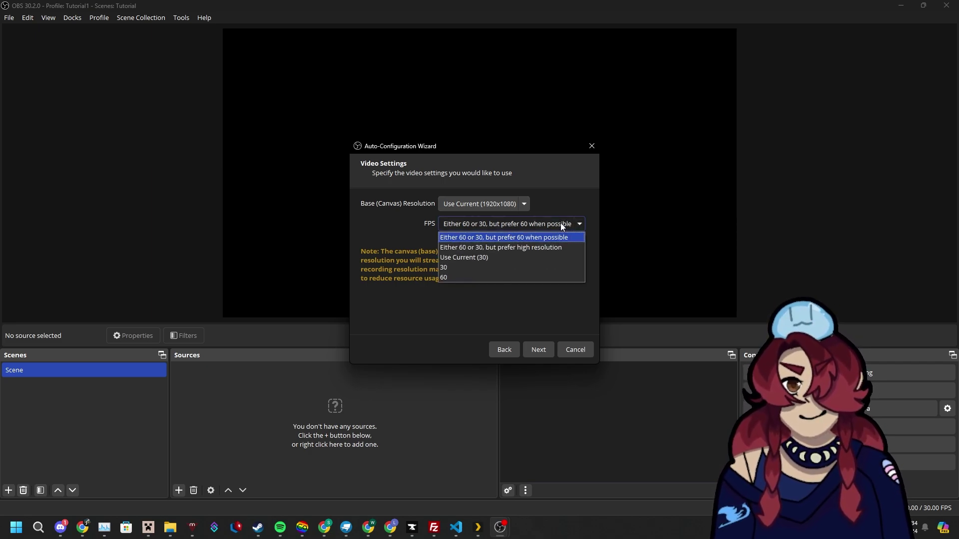
{"action": "left_click", "coordinate": [496, 275]}
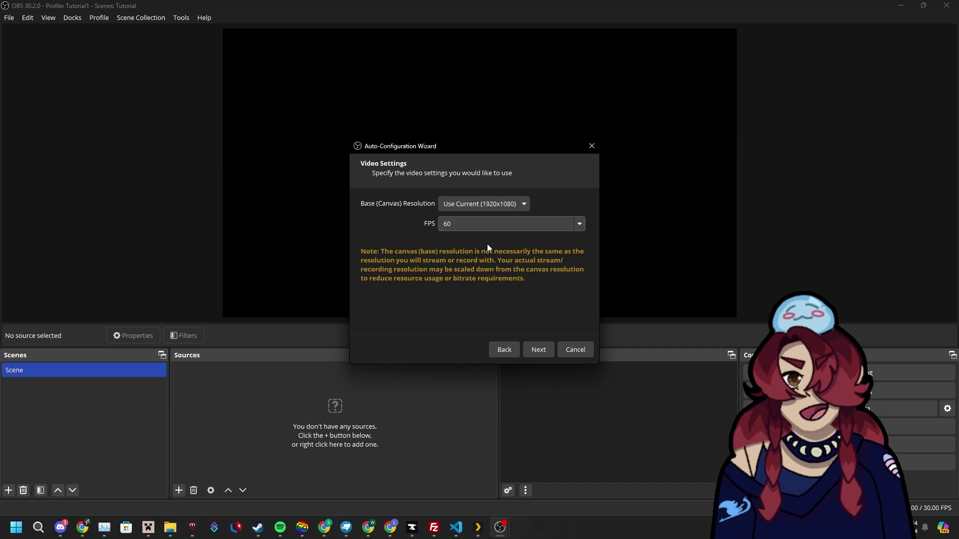
{"action": "key", "text": "Return"}
Choose Twitch as the streaming service and opt to use a stream key
{"action": "left_click", "coordinate": [441, 207]}
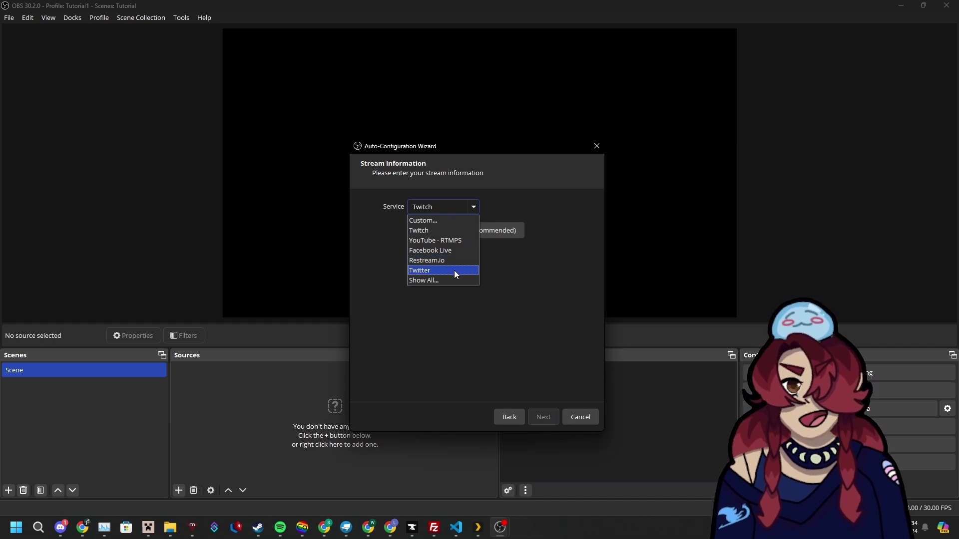
{"action": "left_click", "coordinate": [450, 233]}
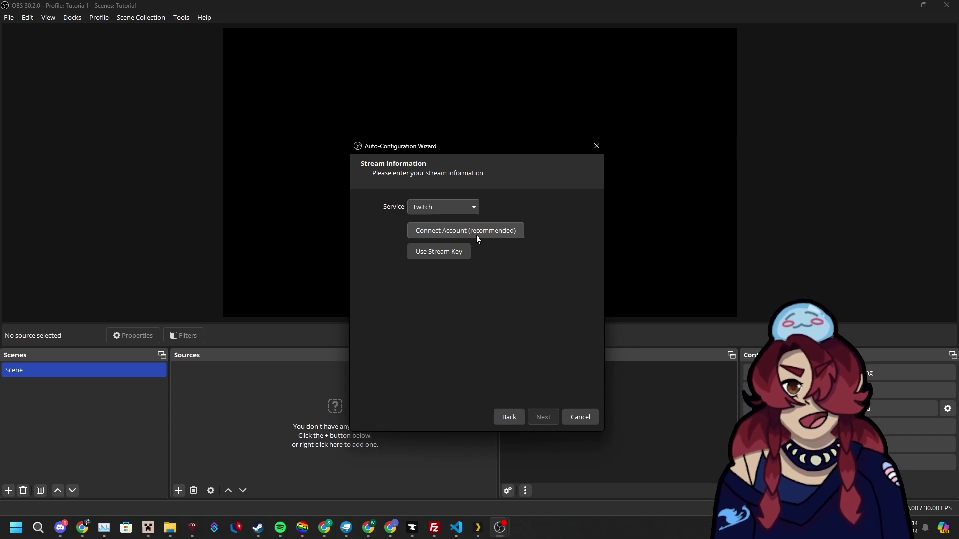
{"action": "left_click", "coordinate": [429, 253]}
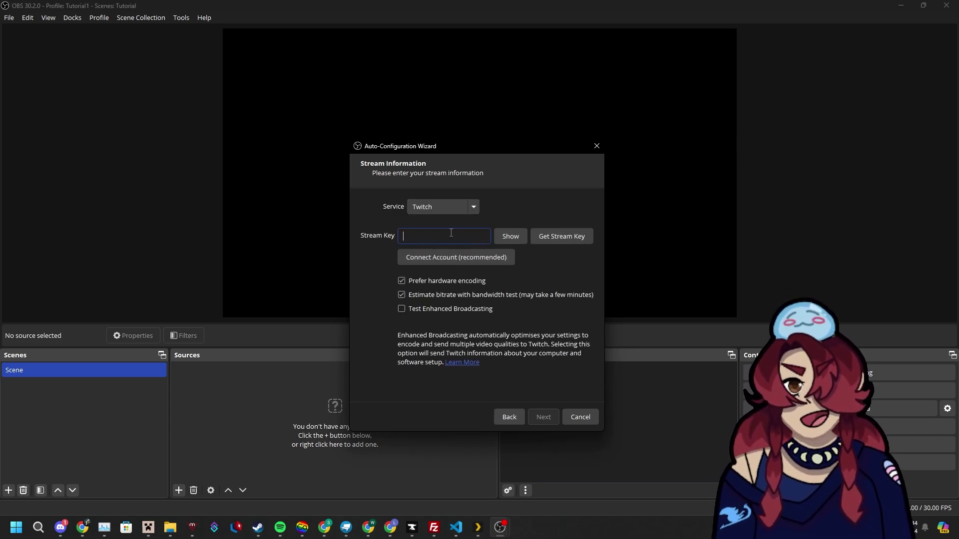
Switch to Twitch in Chrome and copy the primary stream key from the Creator Dashboard's stream settings
{"action": "key", "text": "alt+Tab"}
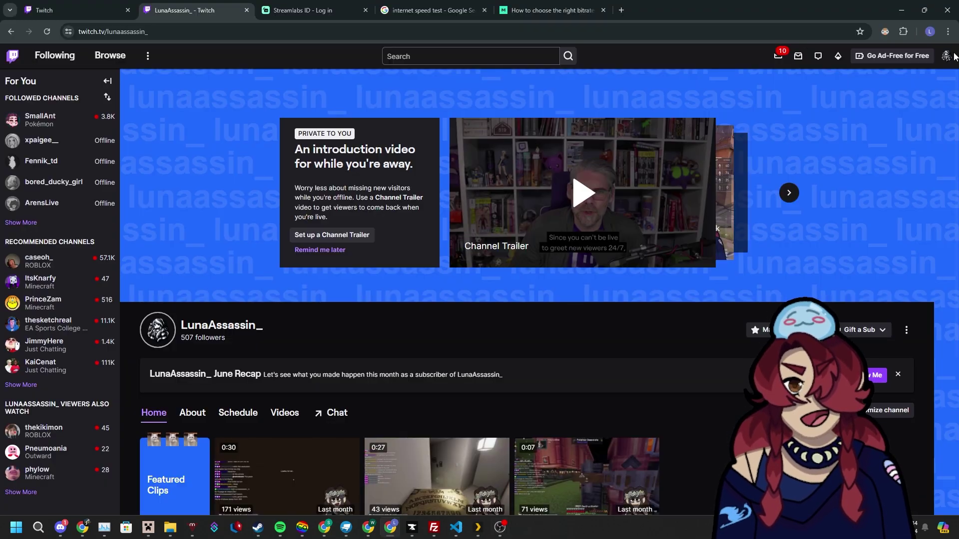
{"action": "left_click", "coordinate": [945, 56]}
{"action": "left_click", "coordinate": [826, 283]}
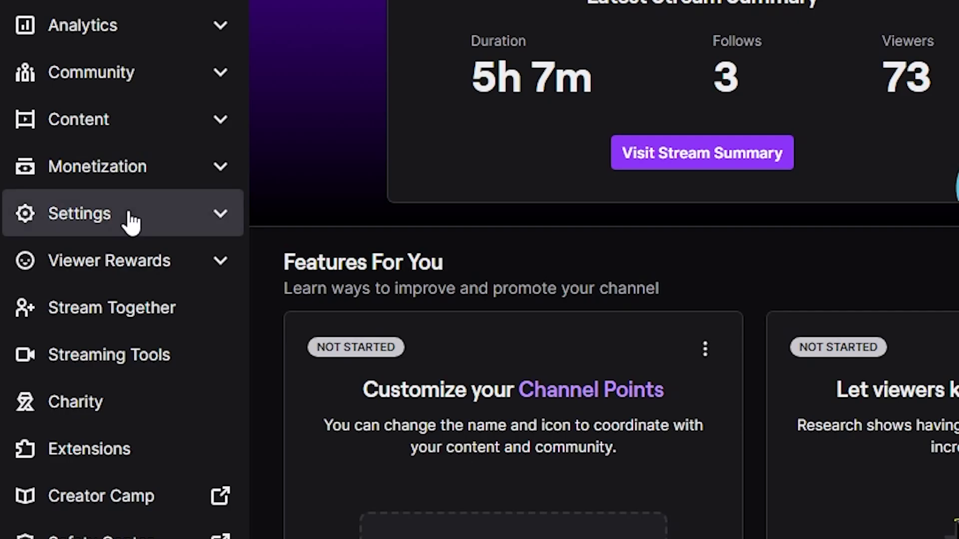
{"action": "left_click", "coordinate": [131, 222]}
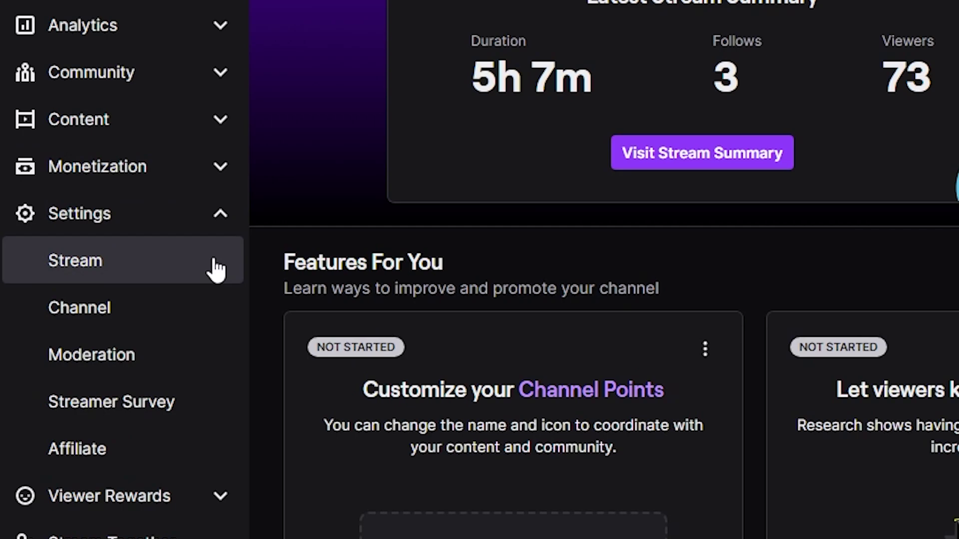
{"action": "left_click", "coordinate": [208, 274]}
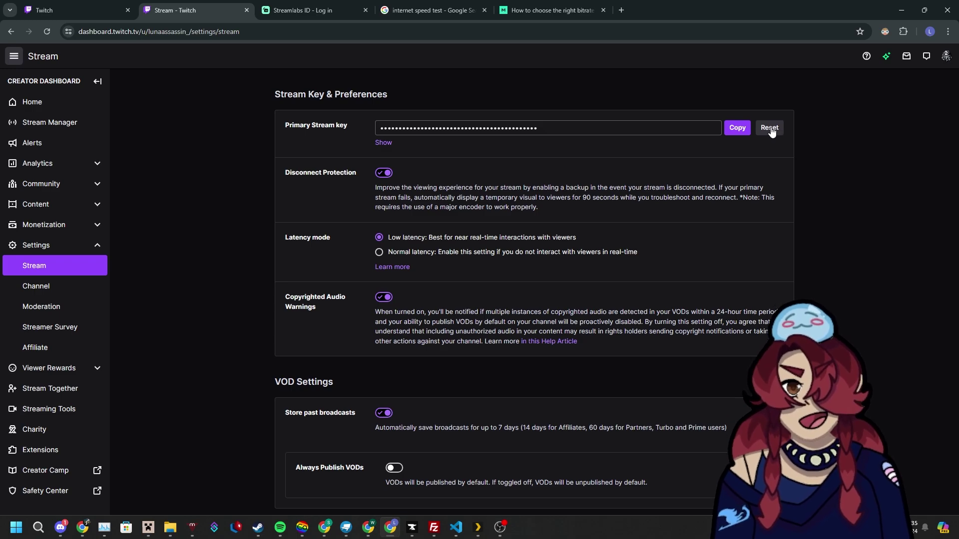
{"action": "left_click", "coordinate": [736, 128]}
Return to the Tutorial1 OBS window and paste the Twitch stream key into the wizard's Stream Key field
{"action": "key", "text": "super+Tab"}
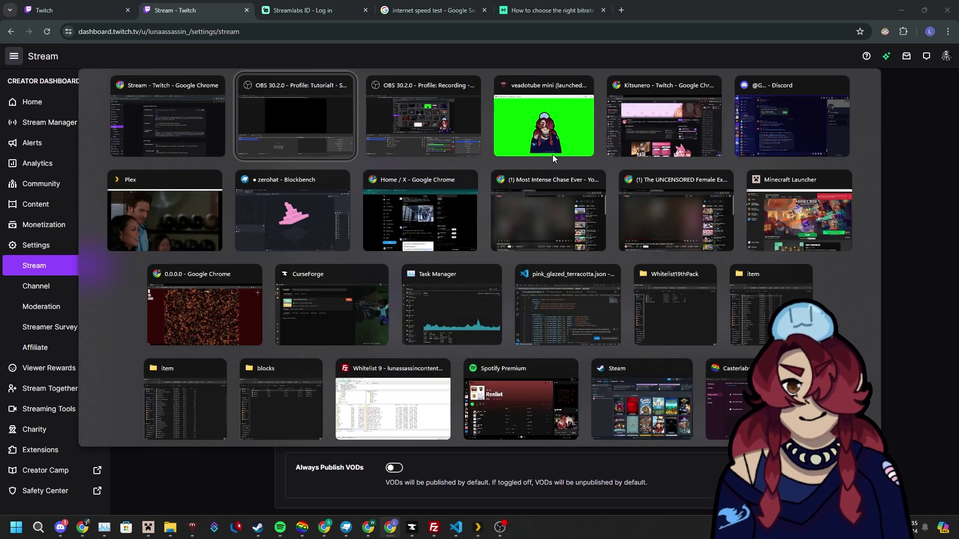
{"action": "left_click", "coordinate": [472, 154]}
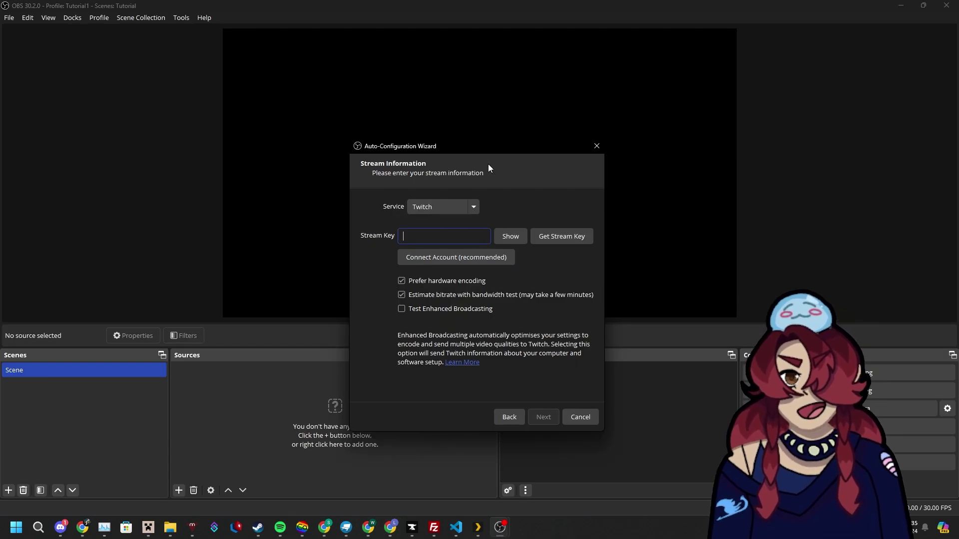
{"action": "key", "text": "ctrl+v"}
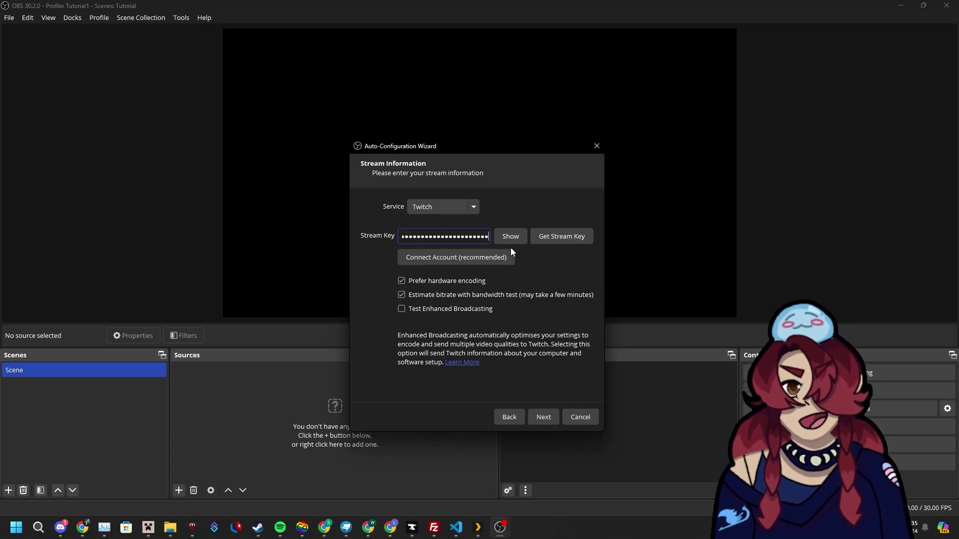
Connect the Twitch account in the wizard and turn off estimating the bitrate with a bandwidth test
{"action": "left_click", "coordinate": [502, 257]}
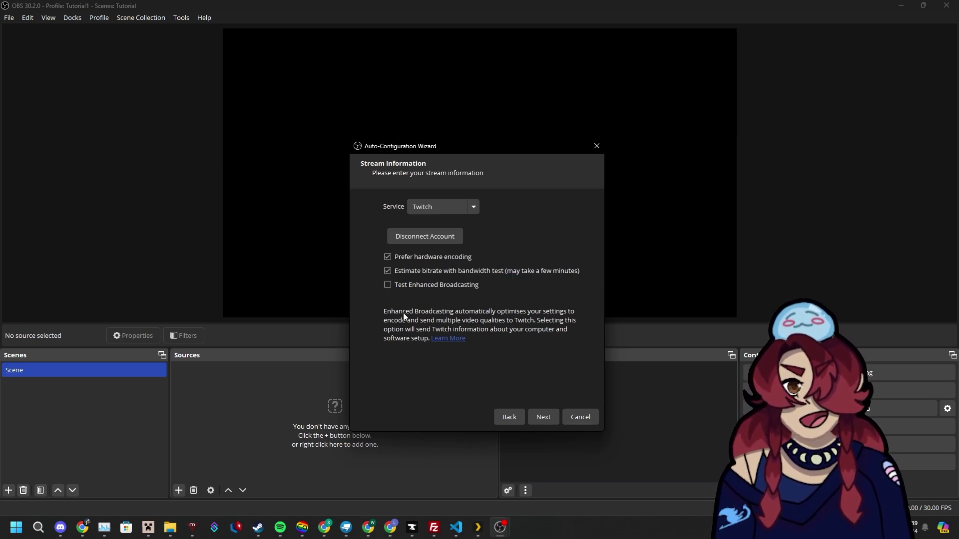
{"action": "left_click", "coordinate": [469, 271]}
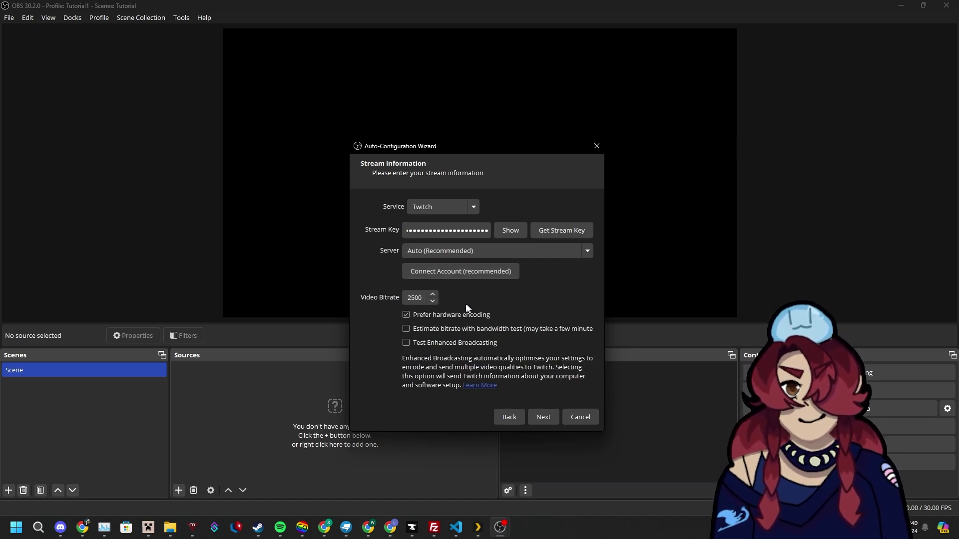
Switch to Chrome and run Google's internet speed test to check the upload speed for choosing a video bitrate
{"action": "double_click", "coordinate": [414, 297]}
{"action": "key", "text": "alt+Tab"}
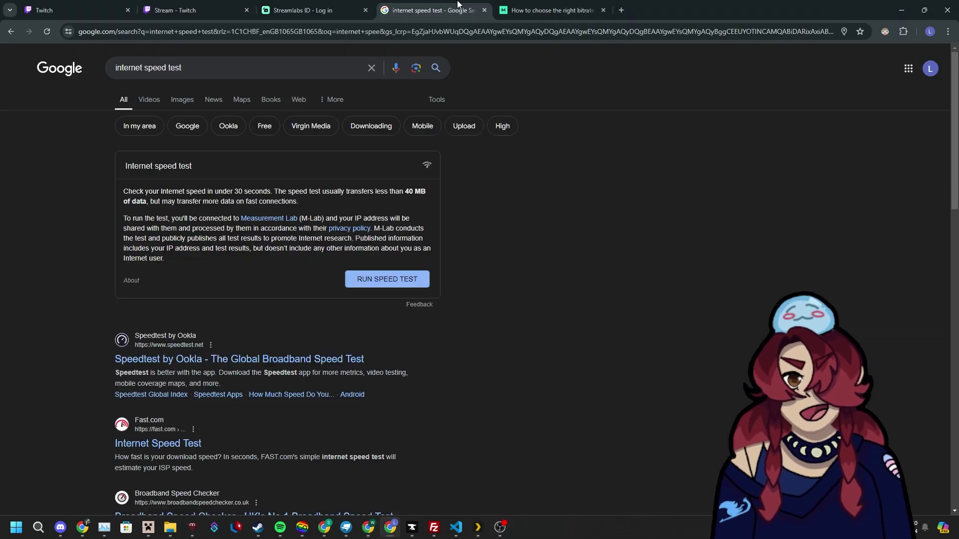
{"action": "left_click", "coordinate": [404, 280]}
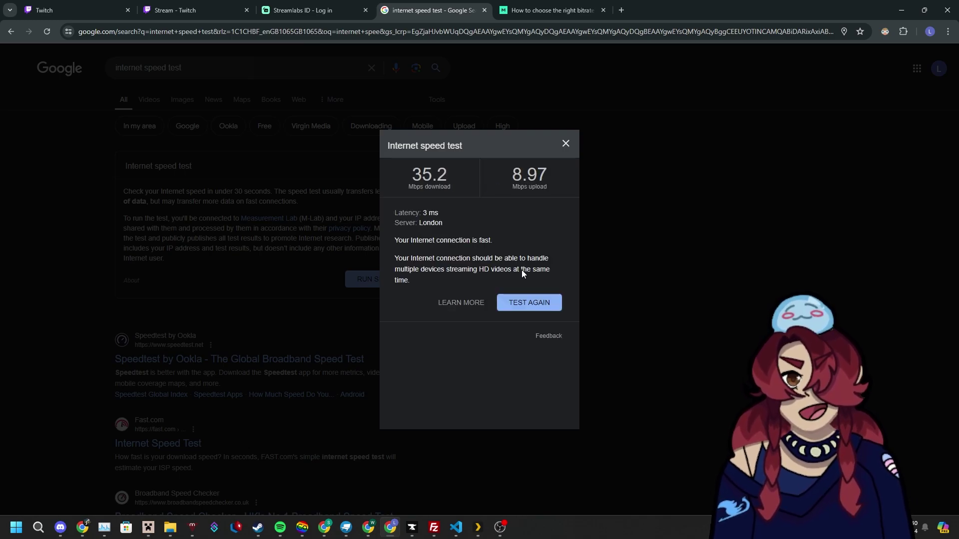
{"action": "left_click_drag", "start_coordinate": [523, 175], "coordinate": [560, 182]}
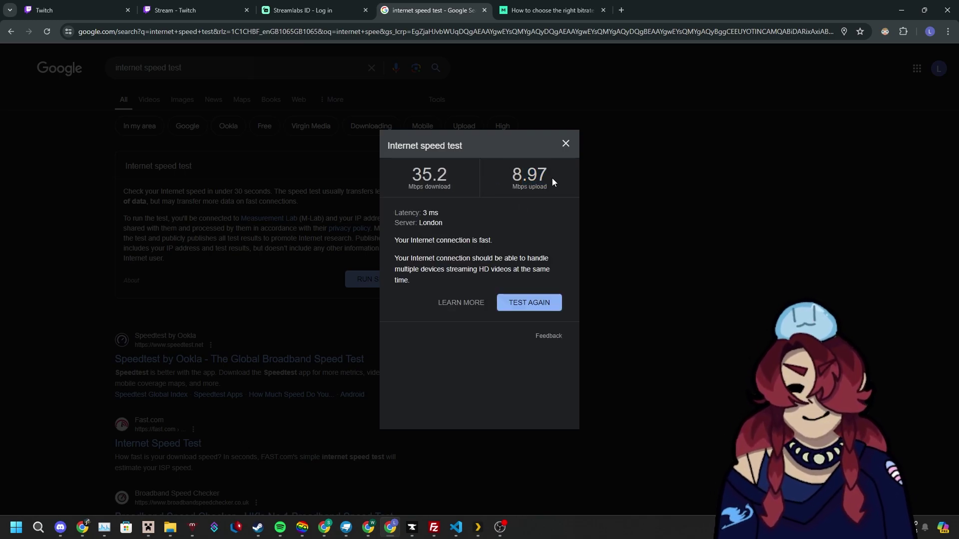
{"action": "double_click", "coordinate": [517, 180]}
Return to the Tutorial1 OBS window and set the wizard's video bitrate to 6000
{"action": "left_click", "coordinate": [499, 527]}
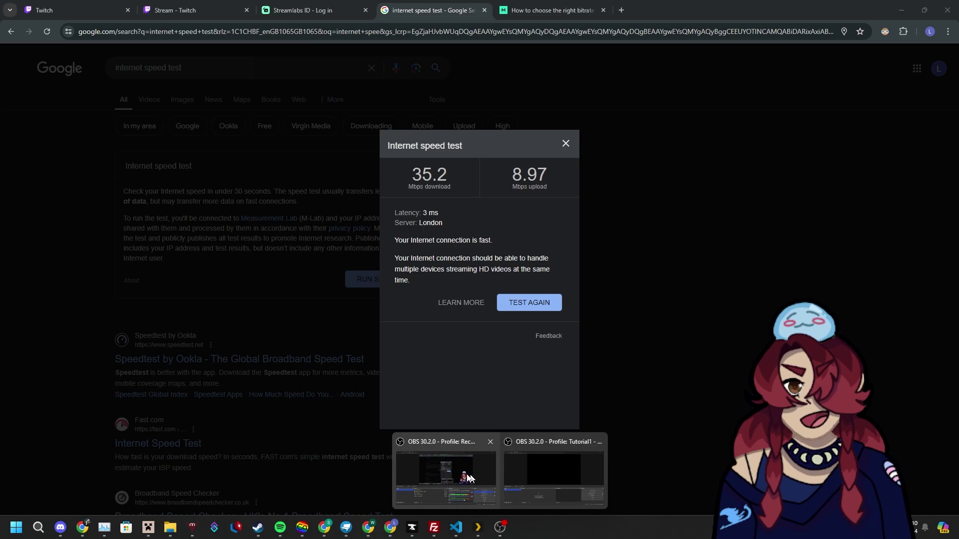
{"action": "left_click", "coordinate": [553, 464]}
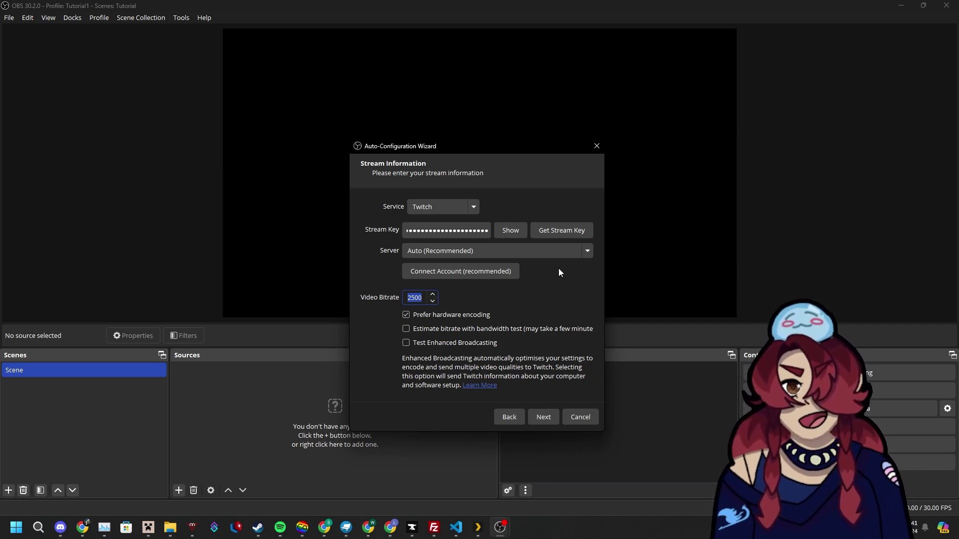
{"action": "left_click", "coordinate": [423, 299]}
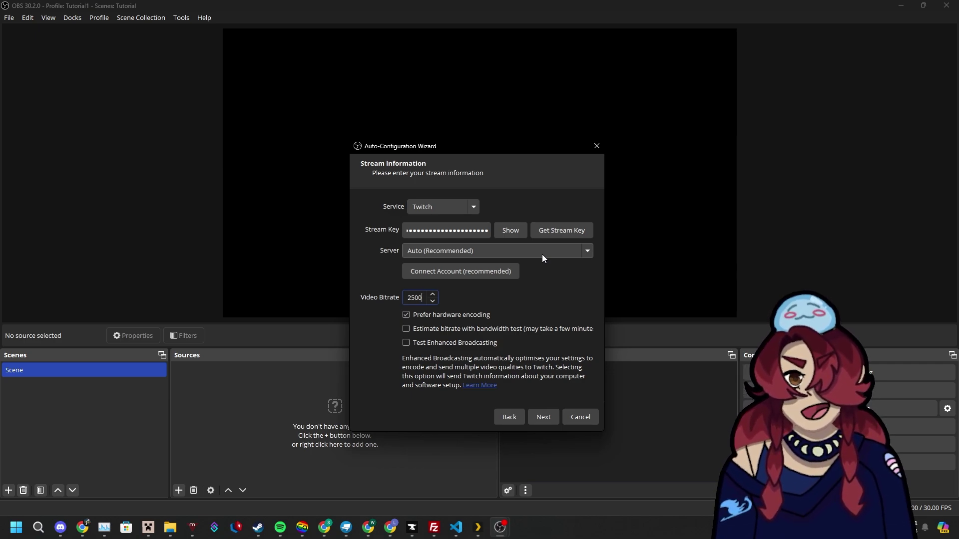
{"action": "key", "text": "BackSpace"}
{"action": "key", "text": "BackSpace"}
{"action": "key", "text": "BackSpace"}
{"action": "key", "text": "BackSpace"}
{"action": "type", "text": "6000"}
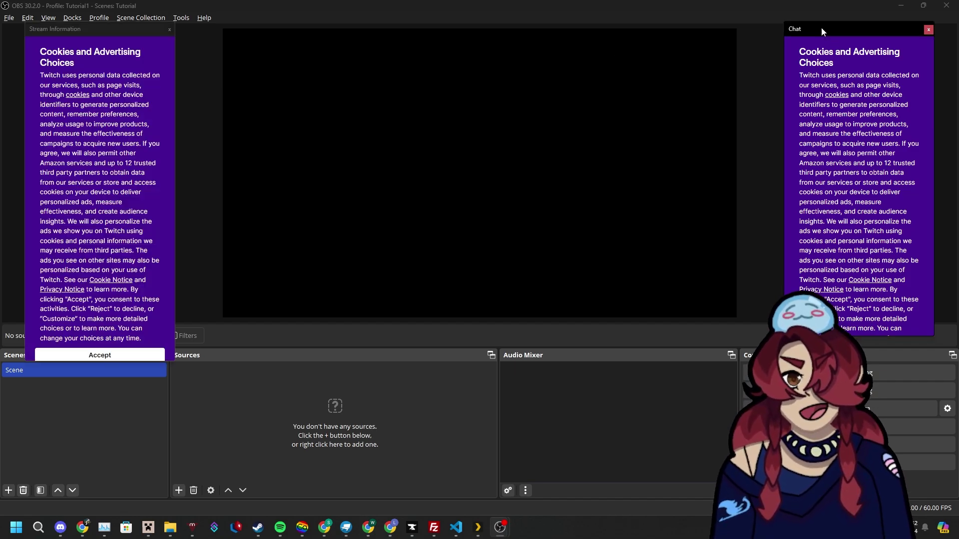
Dock the Chat window beside the preview on its right side, accept its cookie notice, and narrow the dock
{"action": "left_click_drag", "start_coordinate": [821, 27], "coordinate": [920, 86]}
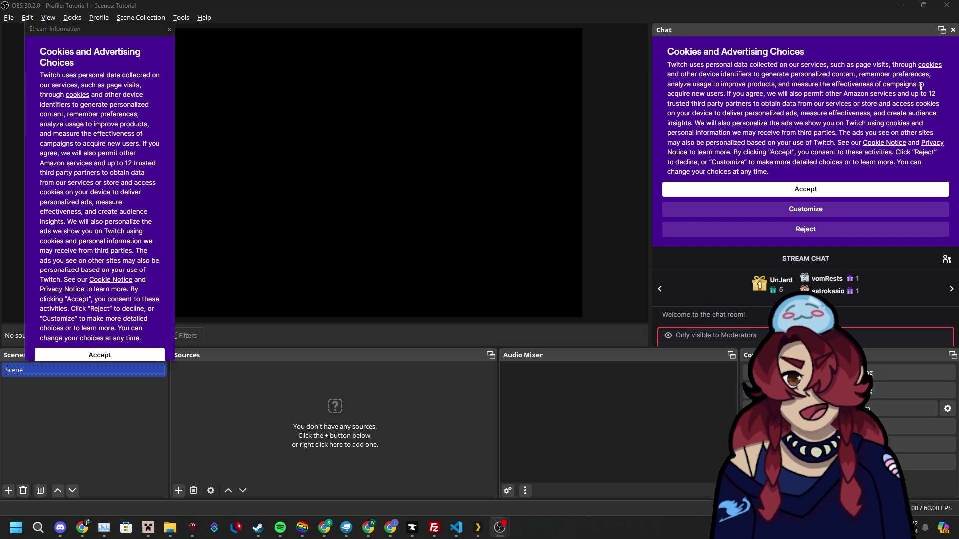
{"action": "left_click", "coordinate": [789, 189]}
{"action": "left_click_drag", "start_coordinate": [652, 109], "coordinate": [806, 116]}
Dock Stream Information to the left of the preview, widen it, and accept its cookie notice
{"action": "left_click_drag", "start_coordinate": [92, 25], "coordinate": [20, 80]}
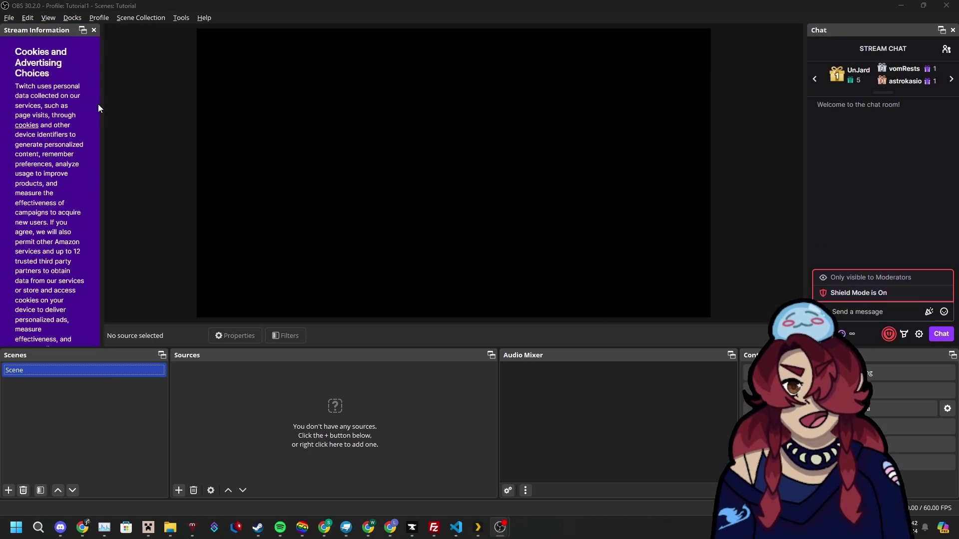
{"action": "left_click_drag", "start_coordinate": [98, 108], "coordinate": [208, 118]}
{"action": "left_click", "coordinate": [166, 253]}
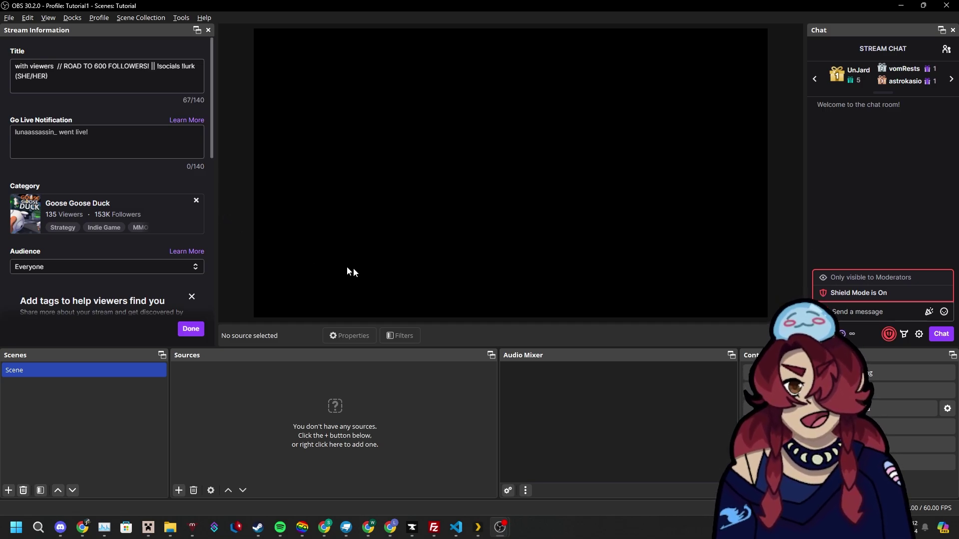
{"action": "mouse_move", "coordinate": [392, 4]}
{"action": "left_mouse_down"}
{"action": "mouse_move", "coordinate": [385, 26]}
{"action": "mouse_move", "coordinate": [388, 4]}
{"action": "left_mouse_up"}
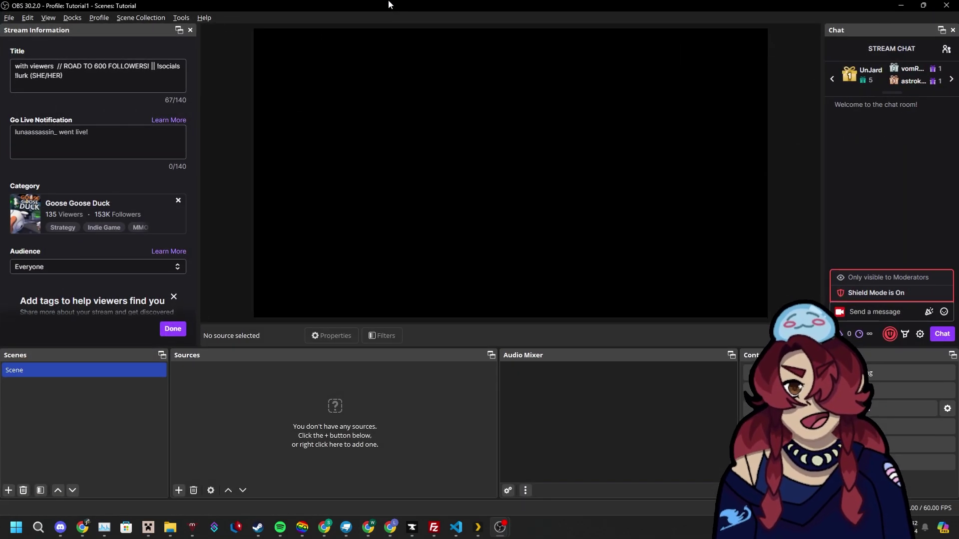
{"action": "mouse_move", "coordinate": [450, 4]}
{"action": "left_mouse_down"}
{"action": "mouse_move", "coordinate": [659, 188]}
{"action": "mouse_move", "coordinate": [719, 116]}
{"action": "mouse_move", "coordinate": [464, 2]}
{"action": "left_mouse_up"}
Examine the stream's title, category, audience options, tags, language and content classification in Stream Information
{"action": "left_click_drag", "start_coordinate": [102, 79], "coordinate": [16, 64]}
{"action": "left_click", "coordinate": [95, 78]}
{"action": "left_click", "coordinate": [876, 202]}
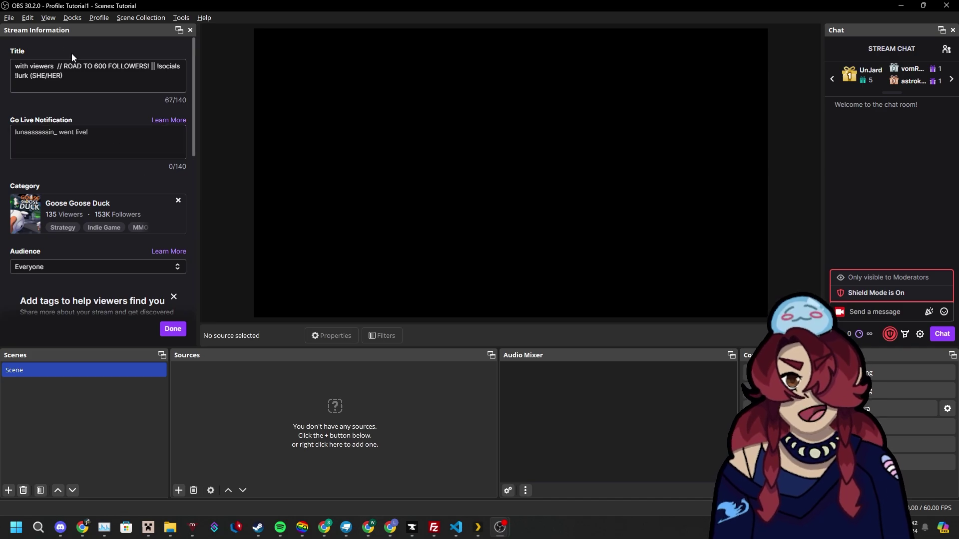
{"action": "left_click_drag", "start_coordinate": [64, 76], "coordinate": [20, 57]}
{"action": "left_click", "coordinate": [58, 64]}
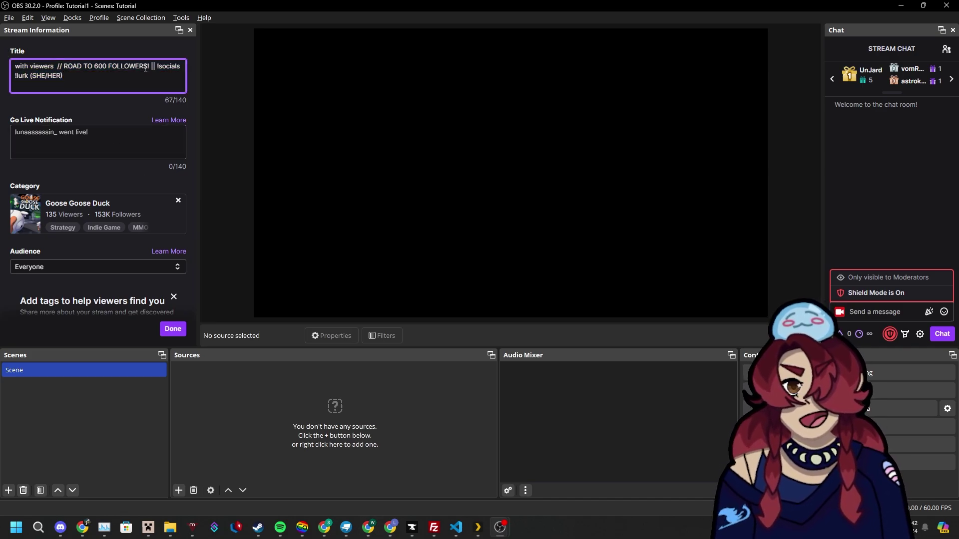
{"action": "left_click", "coordinate": [71, 67]}
{"action": "left_click", "coordinate": [25, 191]}
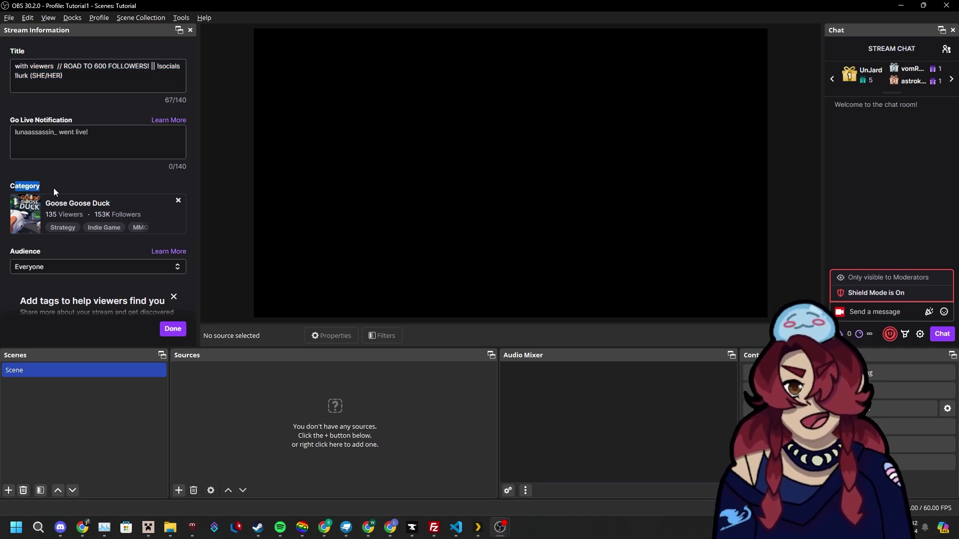
{"action": "scroll", "coordinate": [75, 251], "scroll_direction": "down", "scroll_amount": 2}
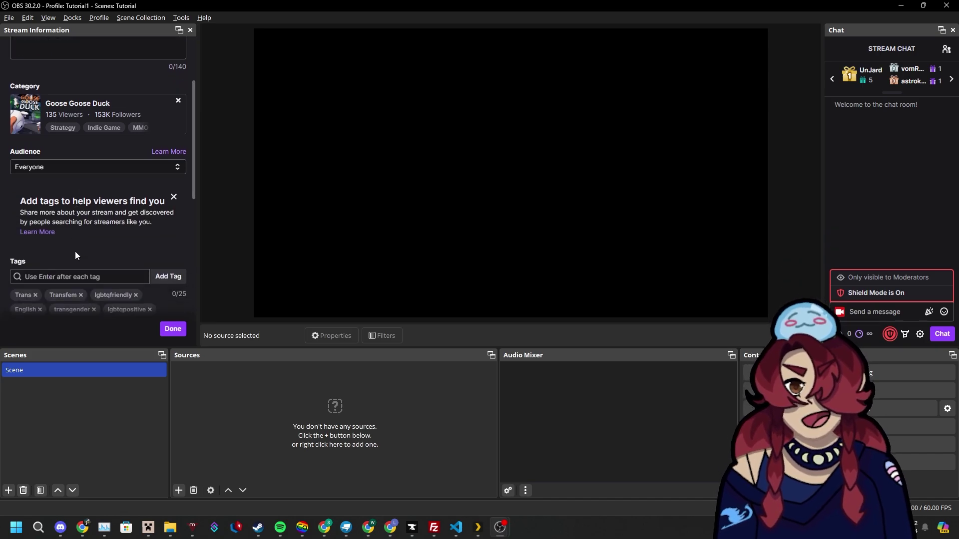
{"action": "left_click", "coordinate": [82, 166]}
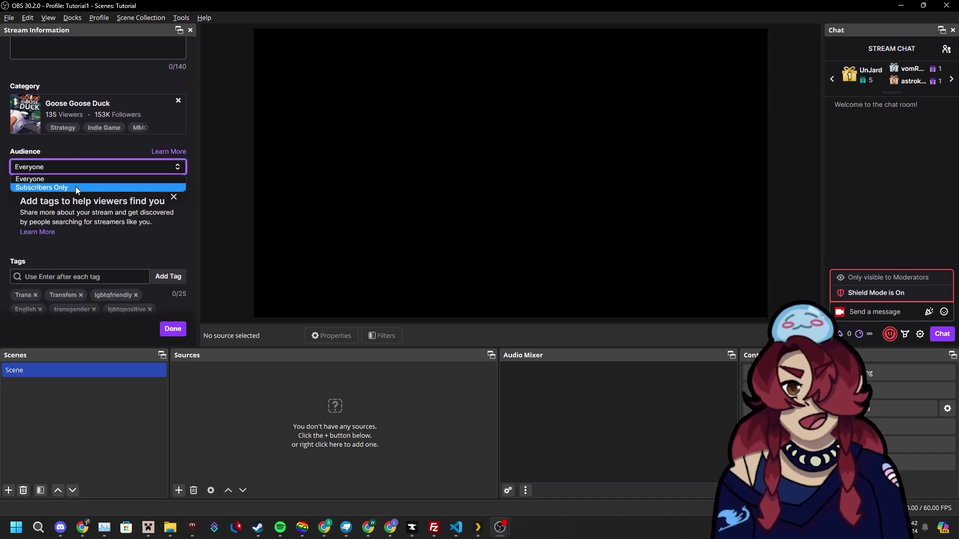
{"action": "left_click", "coordinate": [79, 168]}
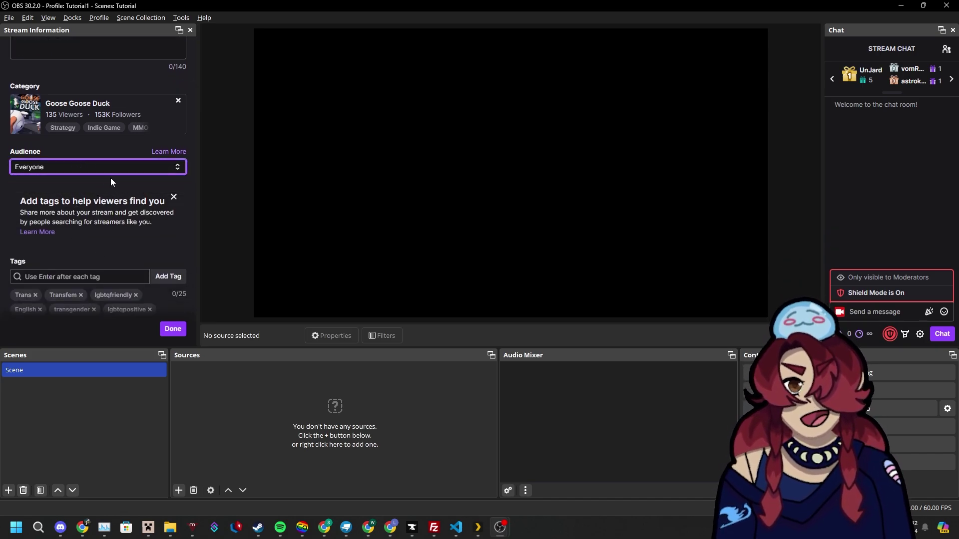
{"action": "scroll", "coordinate": [111, 180], "scroll_direction": "down", "scroll_amount": 1}
{"action": "scroll", "coordinate": [78, 210], "scroll_direction": "down", "scroll_amount": 3}
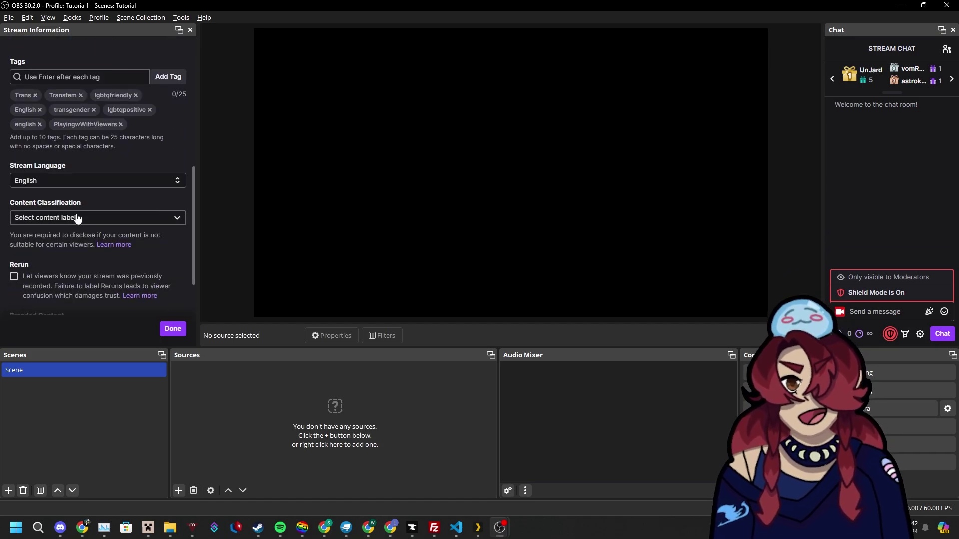
{"action": "scroll", "coordinate": [100, 190], "scroll_direction": "down", "scroll_amount": 1}
{"action": "scroll", "coordinate": [65, 170], "scroll_direction": "up", "scroll_amount": 5}
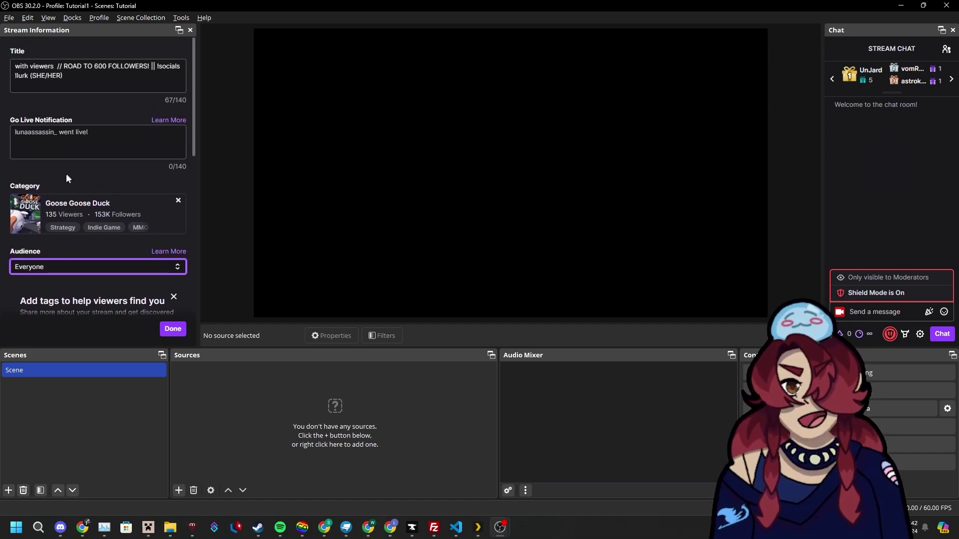
Open the OBS output settings and set the output mode to Advanced
{"action": "left_click", "coordinate": [9, 17]}
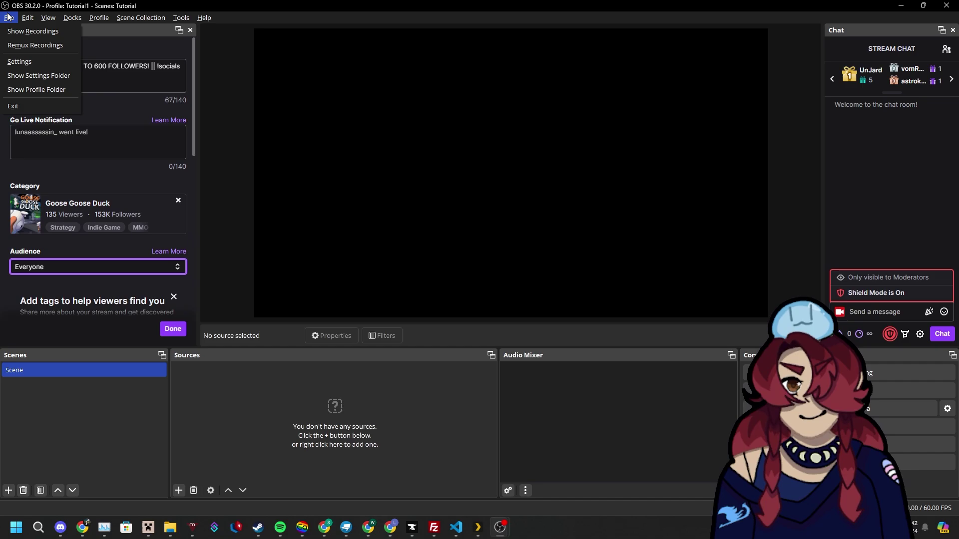
{"action": "left_click", "coordinate": [19, 62]}
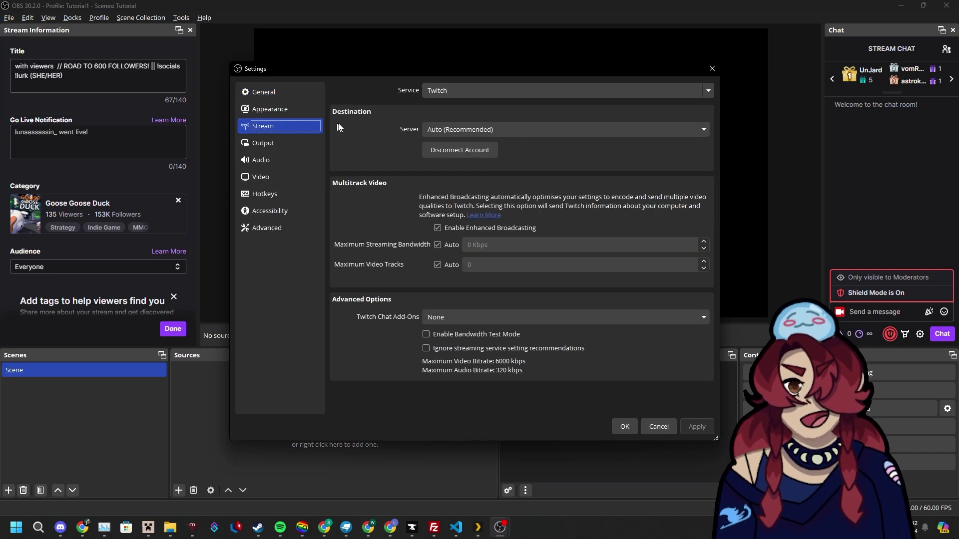
{"action": "left_click", "coordinate": [306, 114]}
{"action": "left_click", "coordinate": [263, 143]}
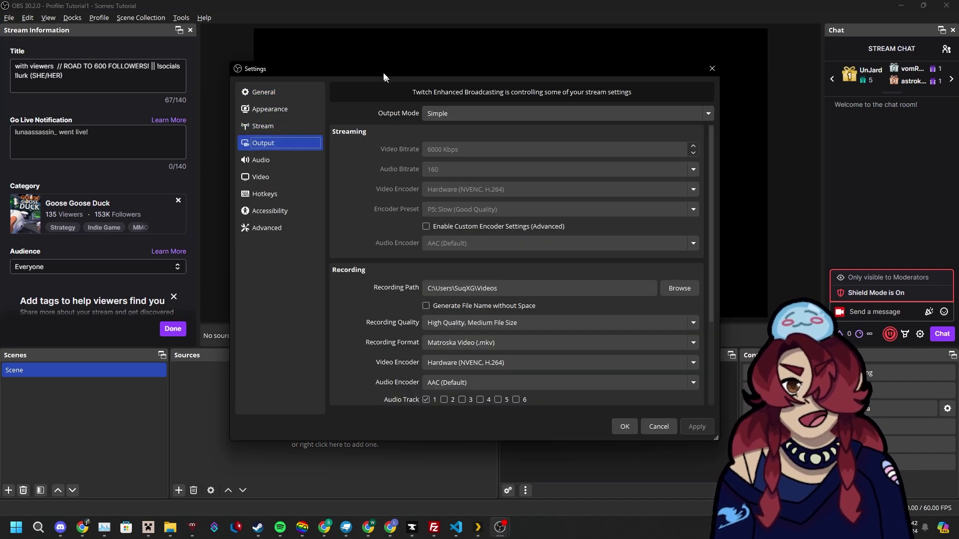
{"action": "left_click", "coordinate": [455, 114]}
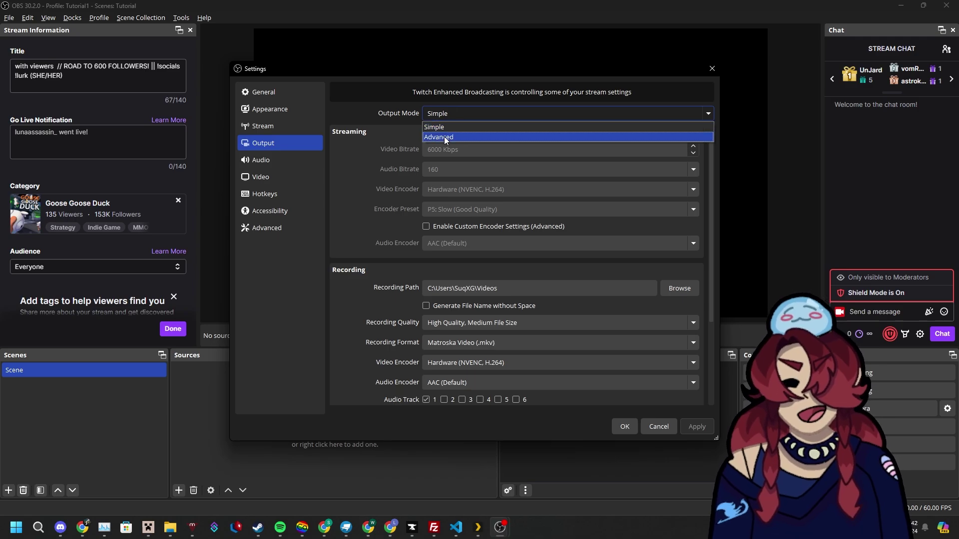
{"action": "left_click", "coordinate": [445, 137]}
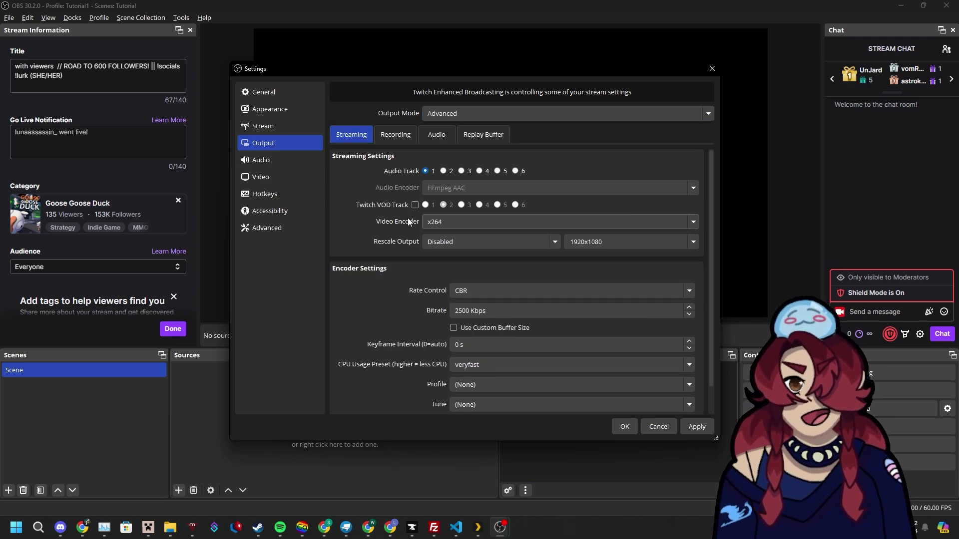
Set the streaming video encoder to NVIDIA NVENC H.264 and view the Rescale Output options without changing them
{"action": "left_click", "coordinate": [438, 223]}
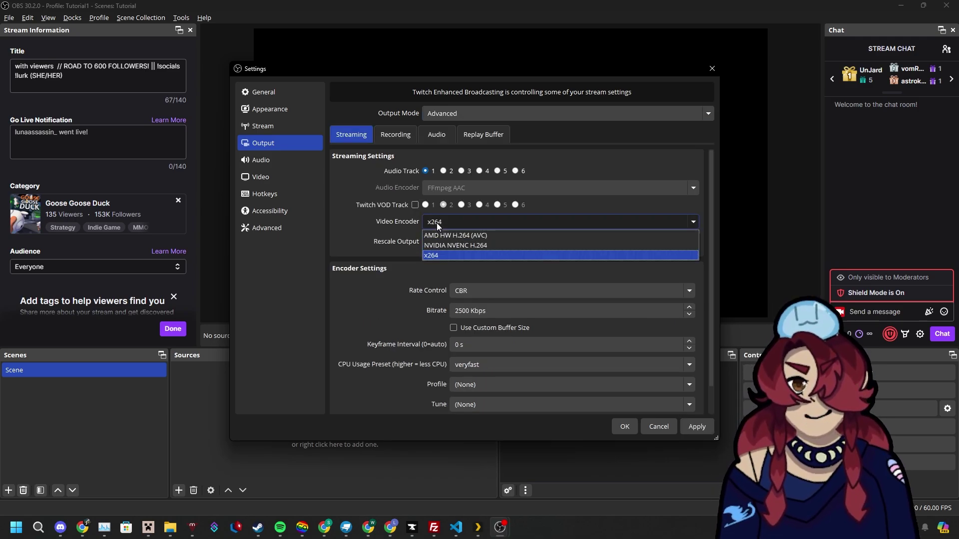
{"action": "left_click", "coordinate": [493, 245]}
{"action": "left_click", "coordinate": [464, 240]}
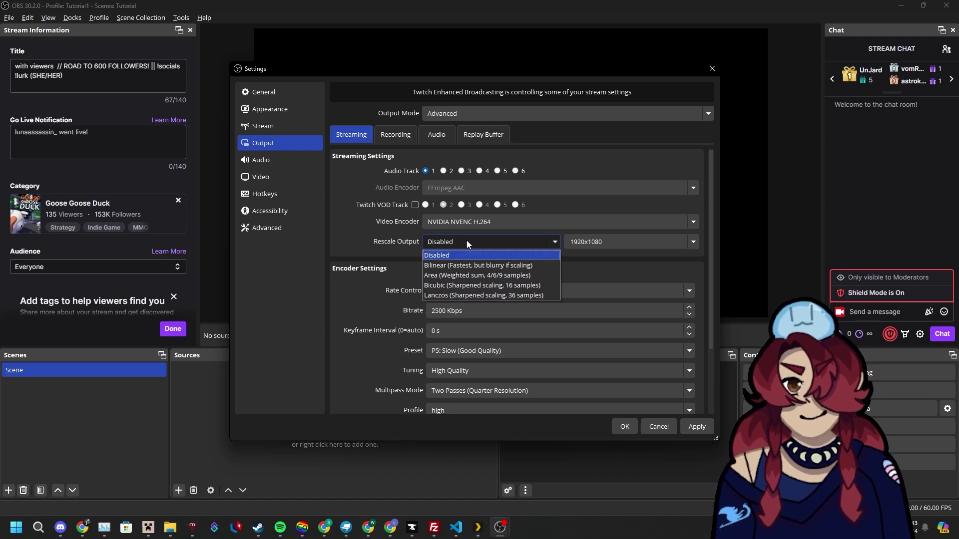
{"action": "left_click", "coordinate": [466, 239]}
Set the streaming encoder's bitrate to 6000 Kbps
{"action": "scroll", "coordinate": [384, 249], "scroll_direction": "down", "scroll_amount": 1}
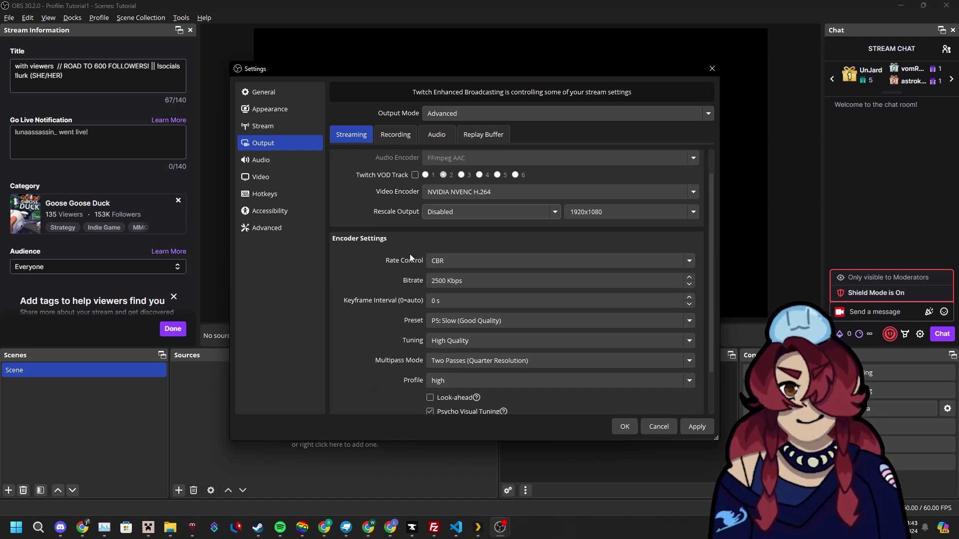
{"action": "double_click", "coordinate": [446, 282]}
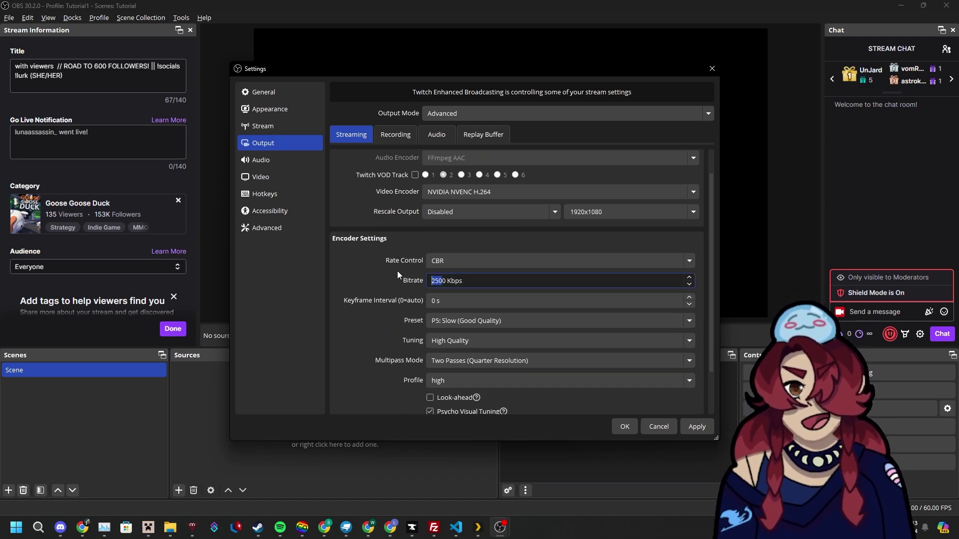
{"action": "type", "text": "6000"}
Switch to Chrome to check the upload speed in the internet speed test, and return to the OBS settings
{"action": "left_click", "coordinate": [390, 527]}
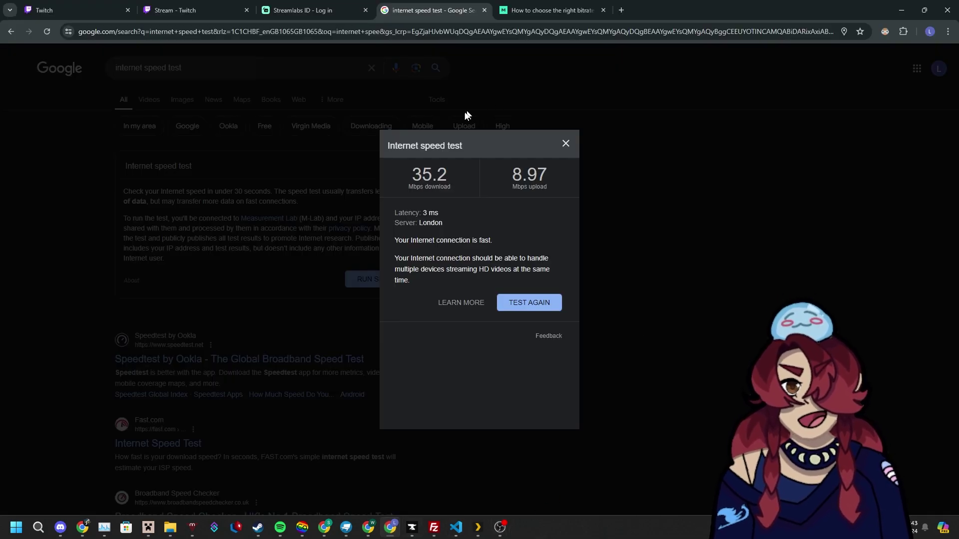
{"action": "left_click_drag", "start_coordinate": [502, 182], "coordinate": [569, 181]}
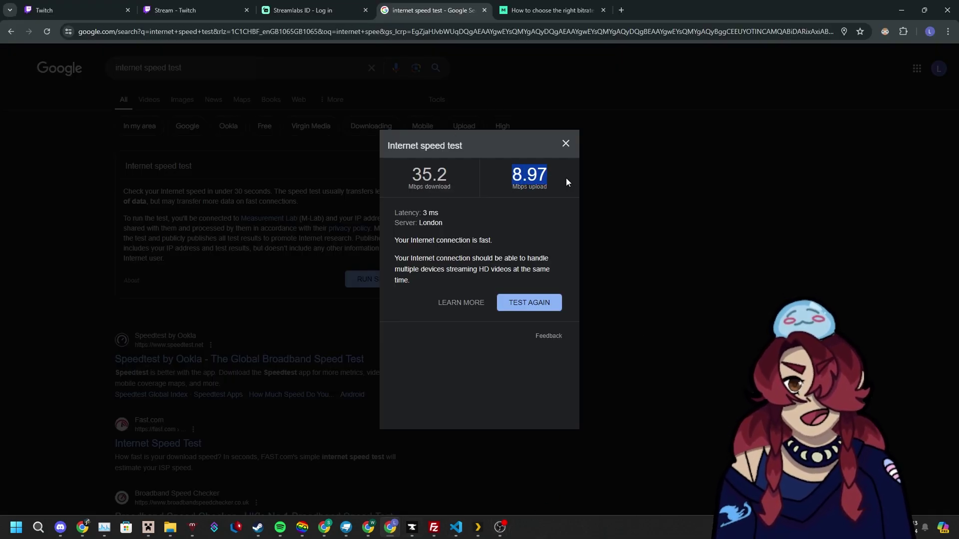
{"action": "key", "text": "alt+Tab"}
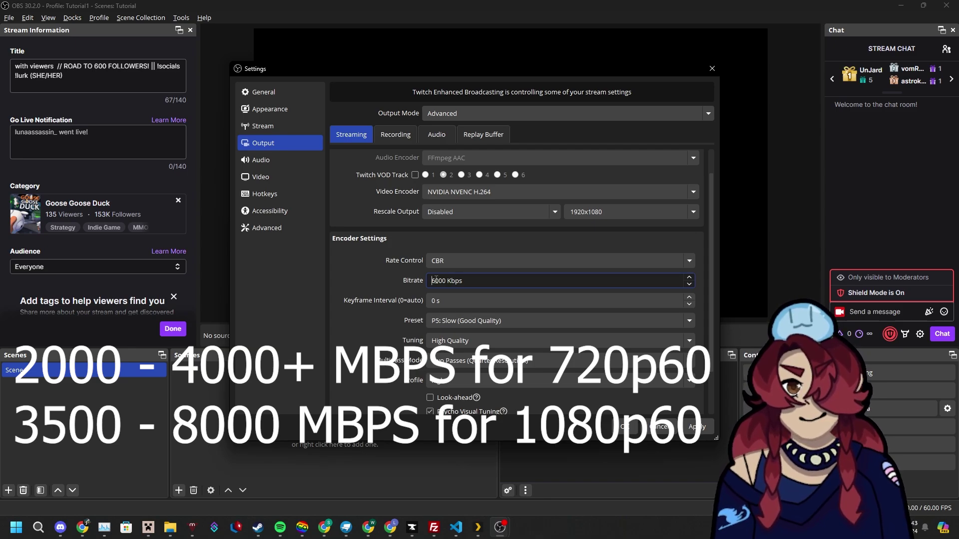
Set the streaming encoder's preset to P3: Fast (Low Quality)
{"action": "scroll", "coordinate": [375, 277], "scroll_direction": "down", "scroll_amount": 2}
{"action": "left_click", "coordinate": [454, 290]}
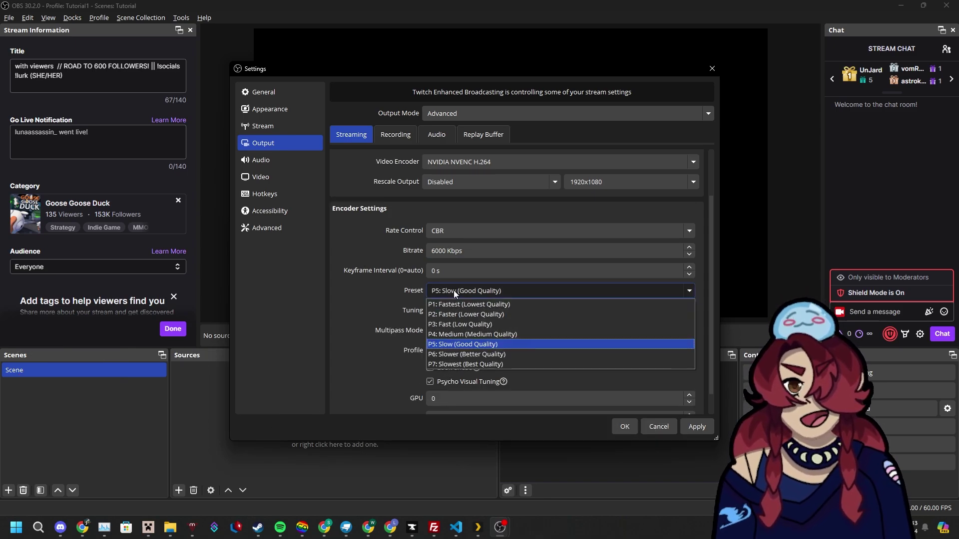
{"action": "left_click", "coordinate": [455, 290]}
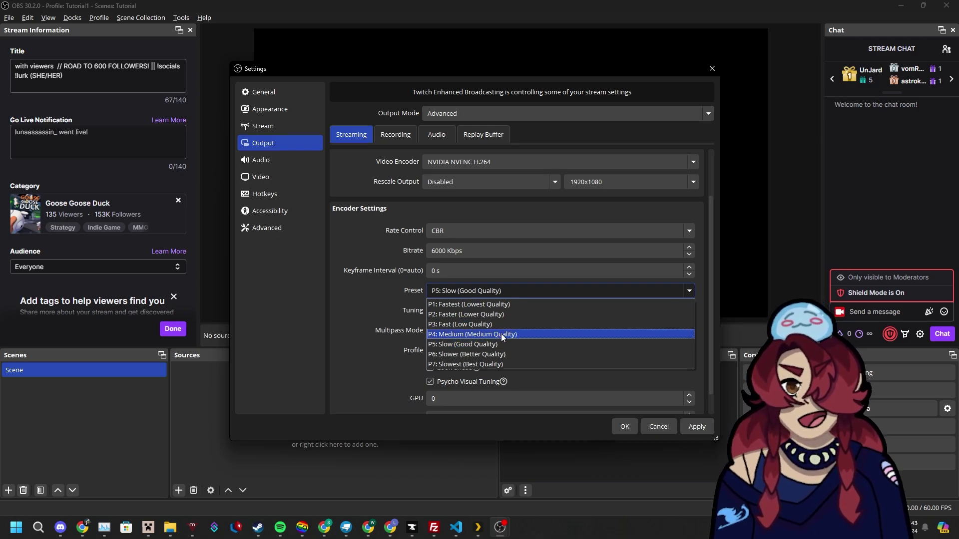
{"action": "left_click", "coordinate": [502, 333]}
{"action": "left_click", "coordinate": [474, 288]}
{"action": "left_click", "coordinate": [486, 324]}
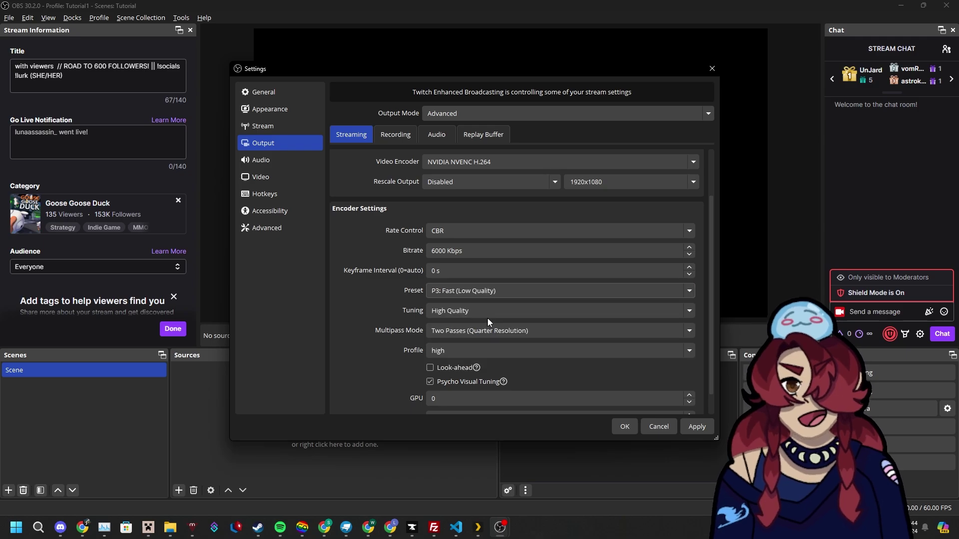
Set the encoder's tuning to Ultra Low Latency
{"action": "left_click", "coordinate": [463, 311]}
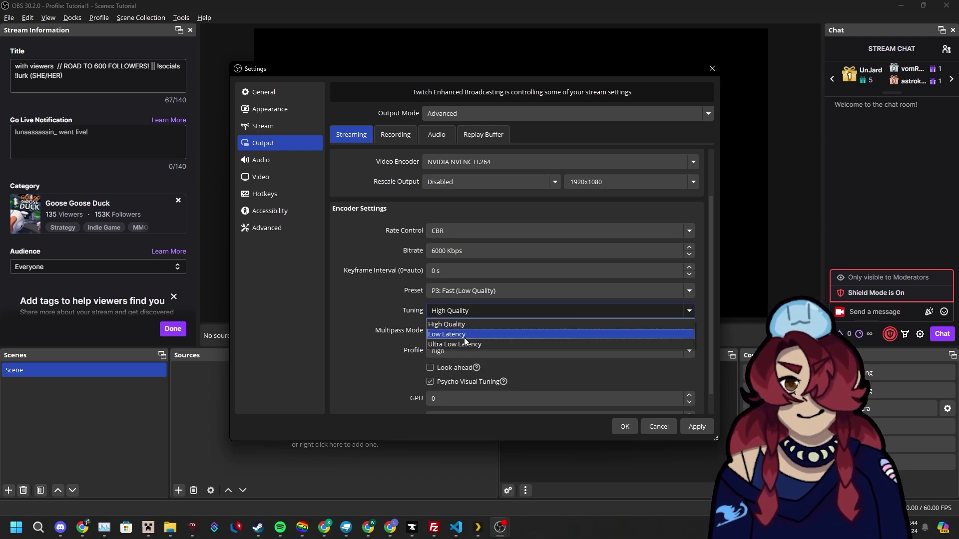
{"action": "left_click", "coordinate": [457, 311]}
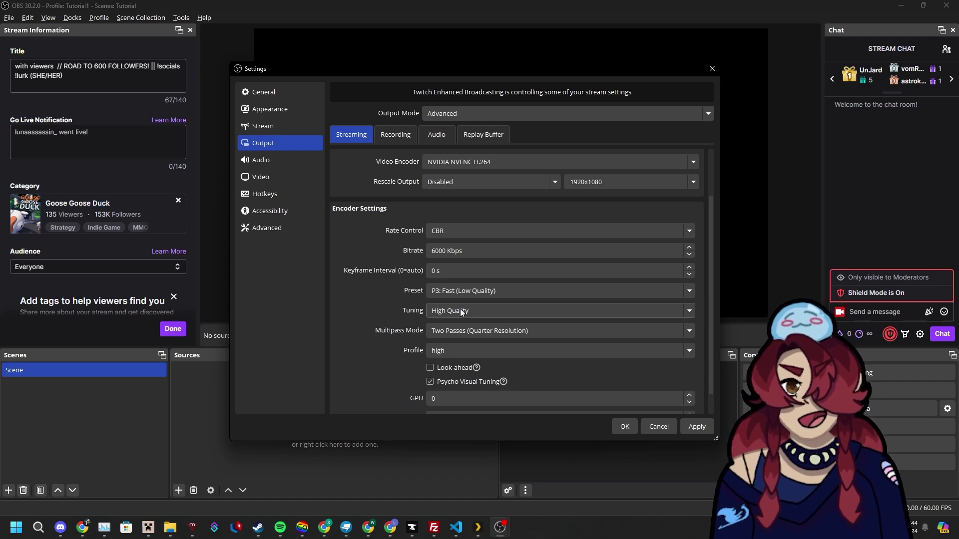
{"action": "left_click", "coordinate": [459, 308]}
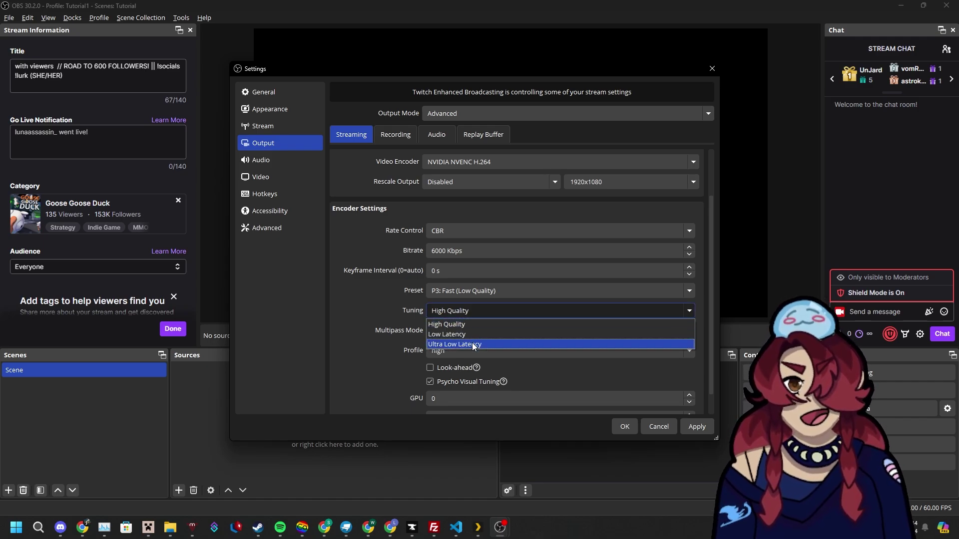
{"action": "left_click", "coordinate": [473, 345]}
Switch to the Twitch stream settings in Chrome and check the selected latency mode
{"action": "left_click", "coordinate": [390, 528]}
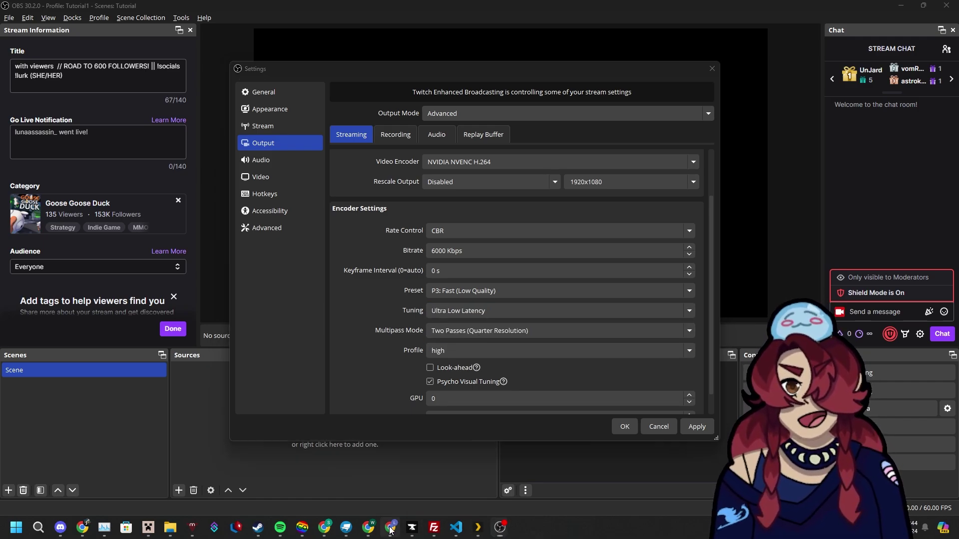
{"action": "left_click", "coordinate": [172, 10]}
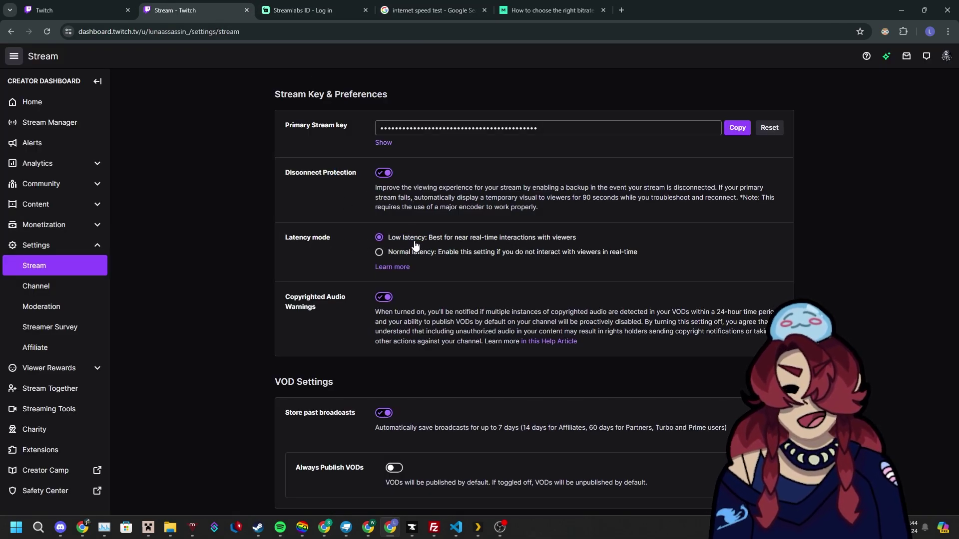
{"action": "left_click_drag", "start_coordinate": [390, 239], "coordinate": [533, 247]}
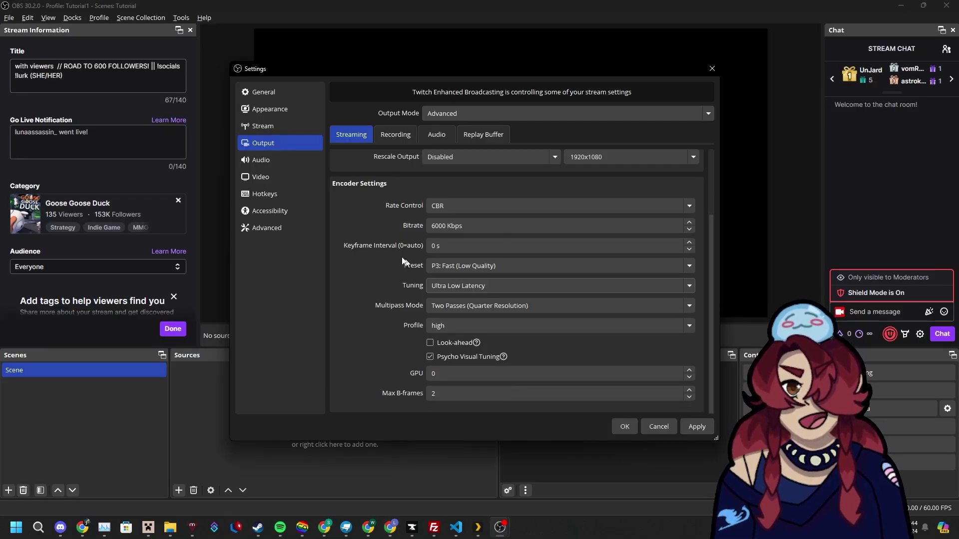
Apply the encoder changes, then set output Track 1's audio bitrate to 320 and apply it
{"action": "scroll", "coordinate": [395, 290], "scroll_direction": "up", "scroll_amount": 3}
{"action": "left_click", "coordinate": [698, 427]}
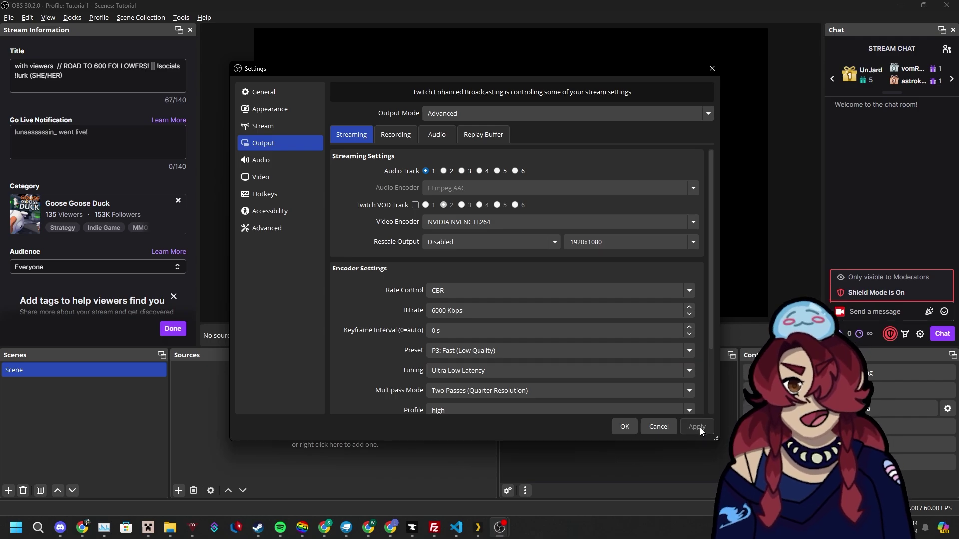
{"action": "left_click", "coordinate": [430, 133]}
{"action": "left_click", "coordinate": [452, 174]}
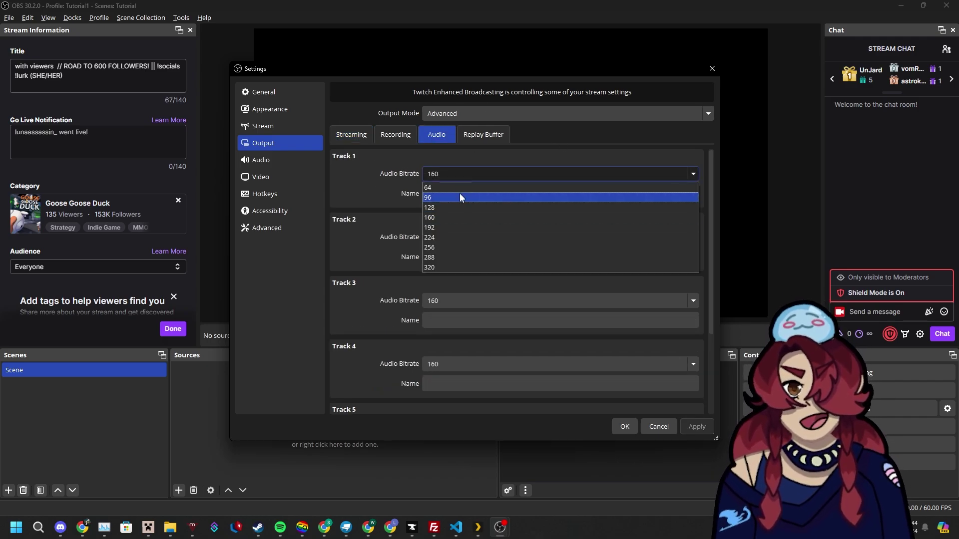
{"action": "left_click", "coordinate": [457, 268]}
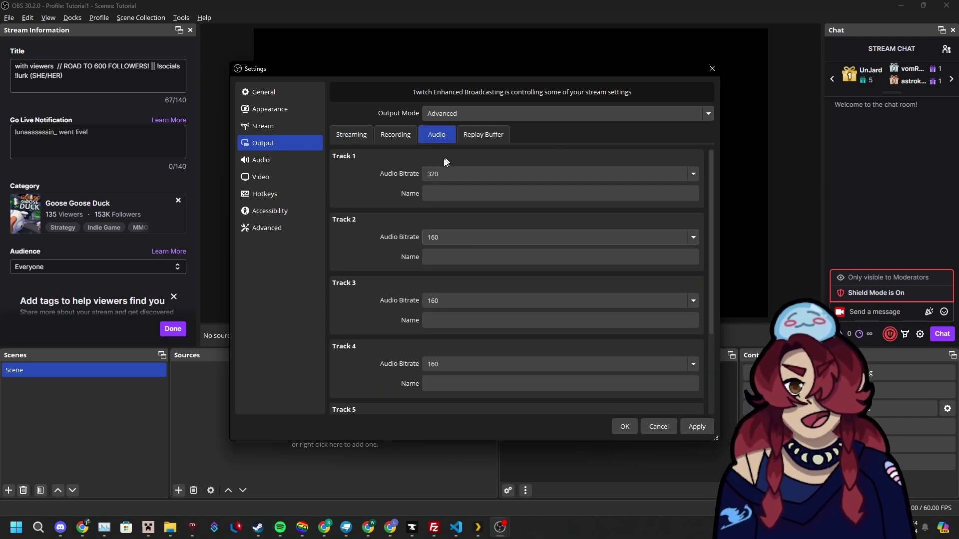
{"action": "left_click", "coordinate": [697, 427]}
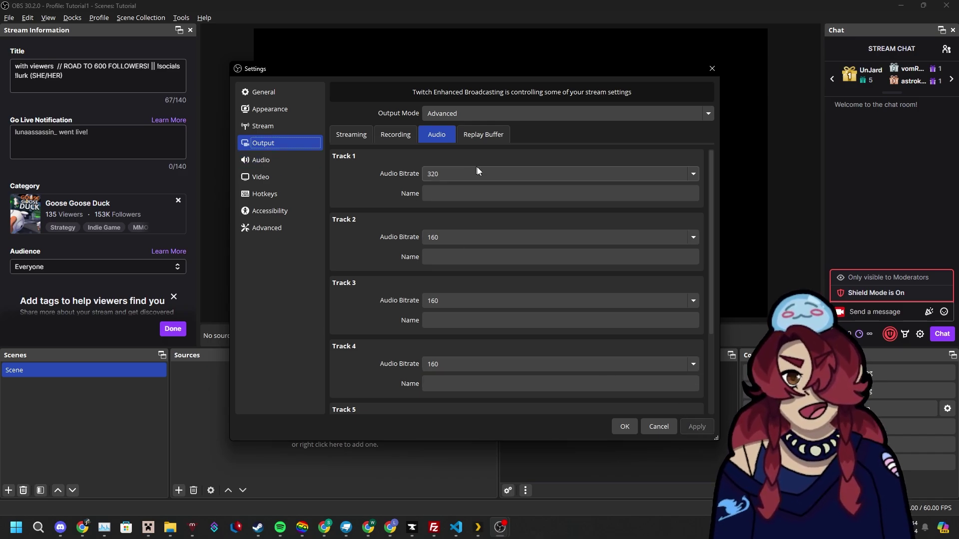
Examine the audio settings' sample rate and monitoring device options, and close the settings
{"action": "left_click", "coordinate": [305, 159]}
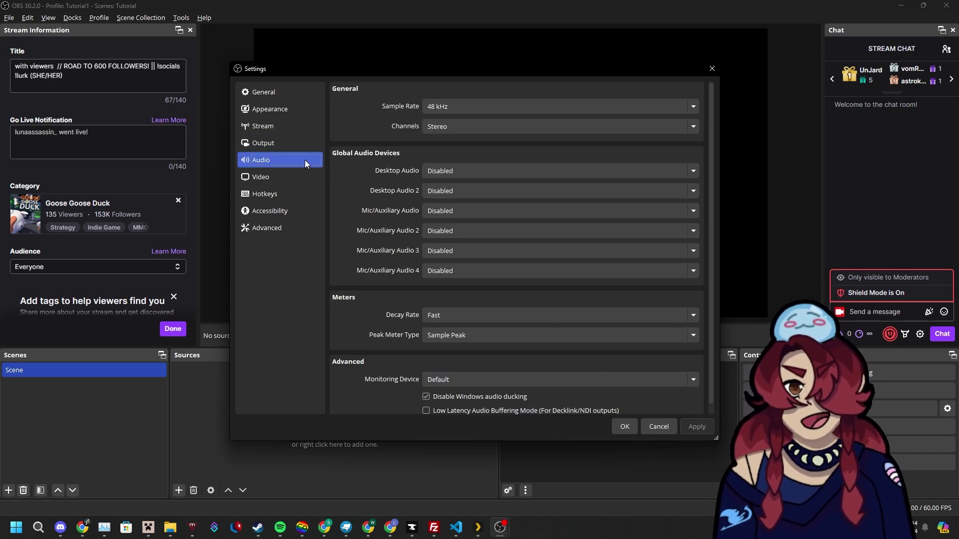
{"action": "left_click", "coordinate": [445, 106]}
{"action": "left_click", "coordinate": [445, 106]}
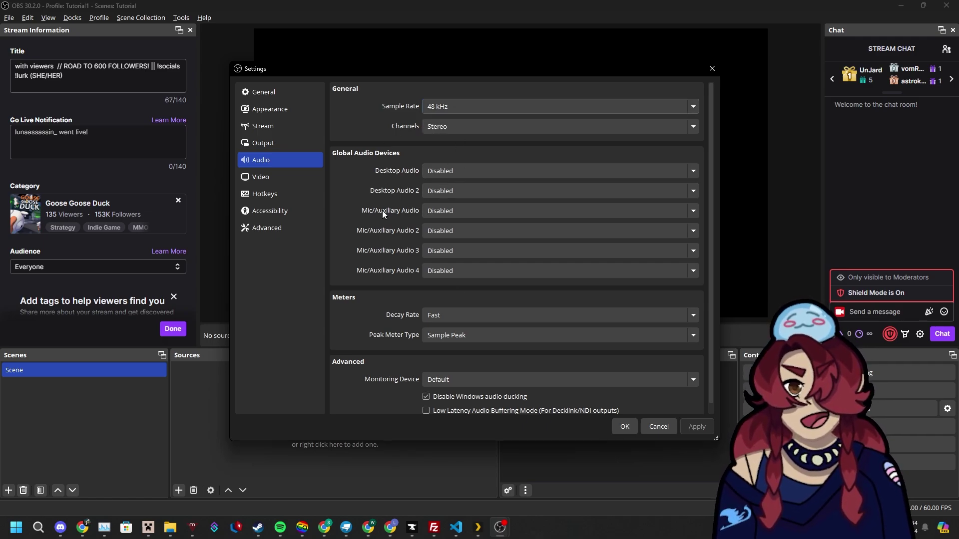
{"action": "scroll", "coordinate": [382, 211], "scroll_direction": "down", "scroll_amount": 1}
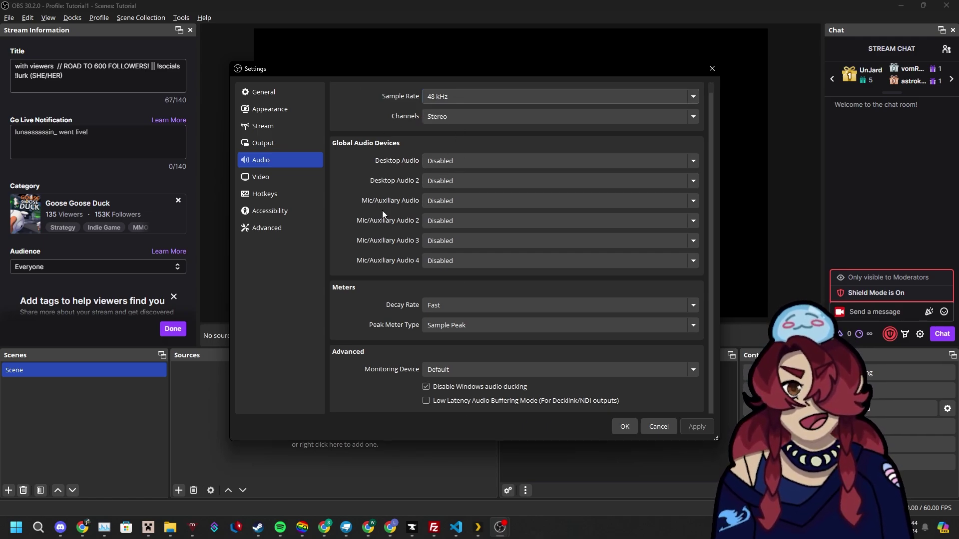
{"action": "left_click", "coordinate": [477, 367]}
{"action": "left_click", "coordinate": [475, 376]}
{"action": "left_click", "coordinate": [465, 371]}
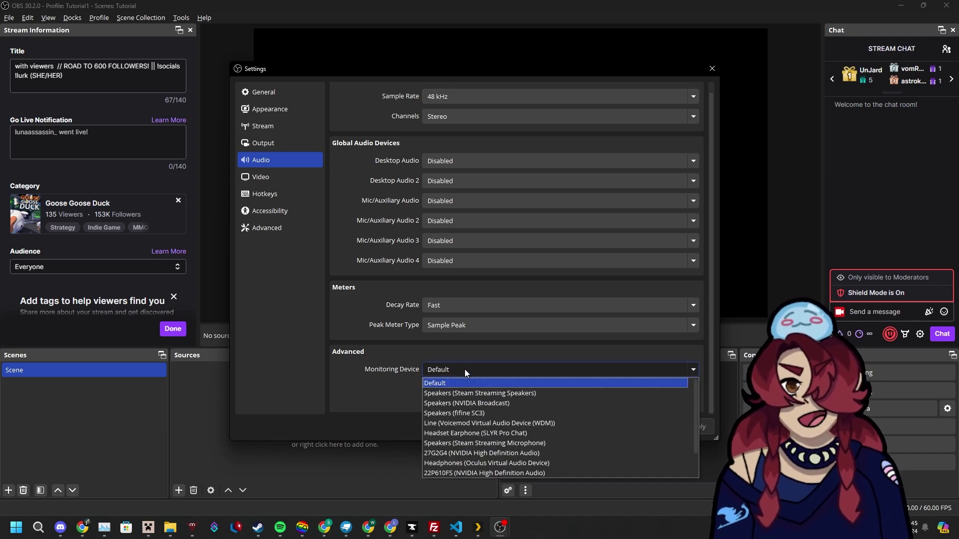
{"action": "left_click", "coordinate": [475, 357]}
{"action": "left_click", "coordinate": [287, 177]}
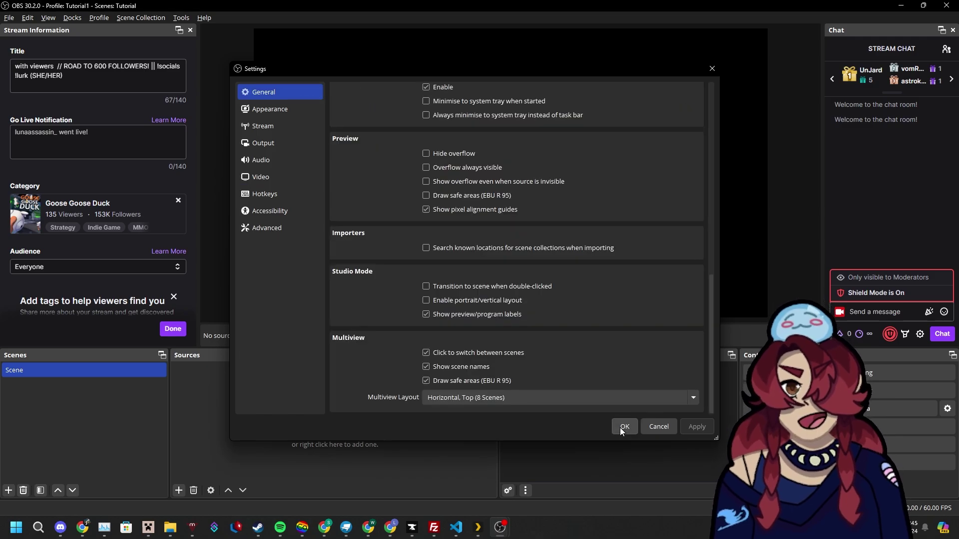
{"action": "left_click", "coordinate": [622, 427]}
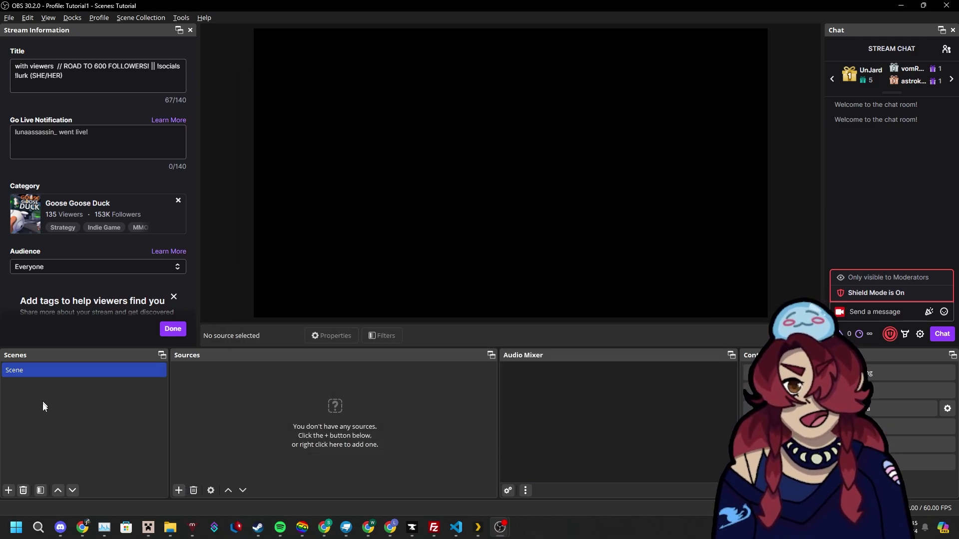
Add a new scene named Gaming
{"action": "left_click", "coordinate": [8, 490]}
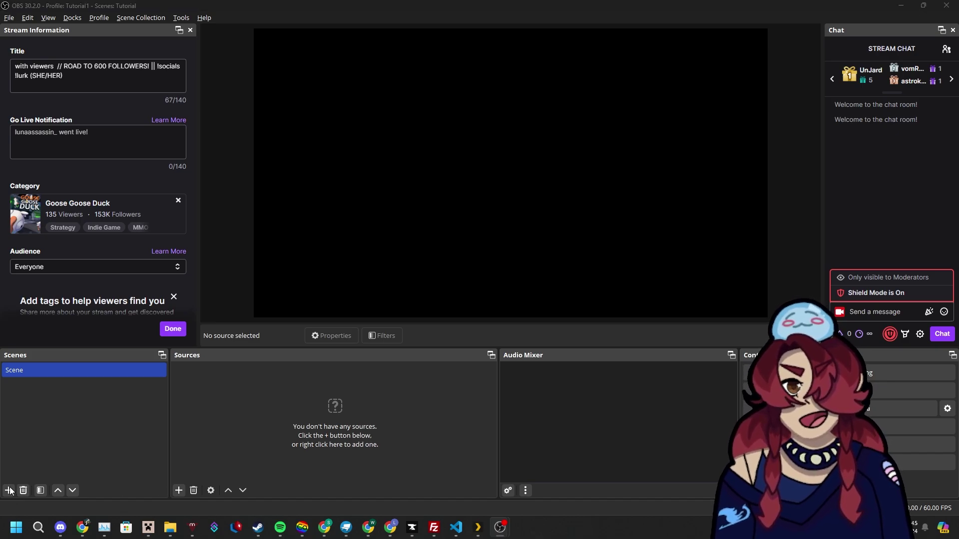
{"action": "type", "text": "Gami"}
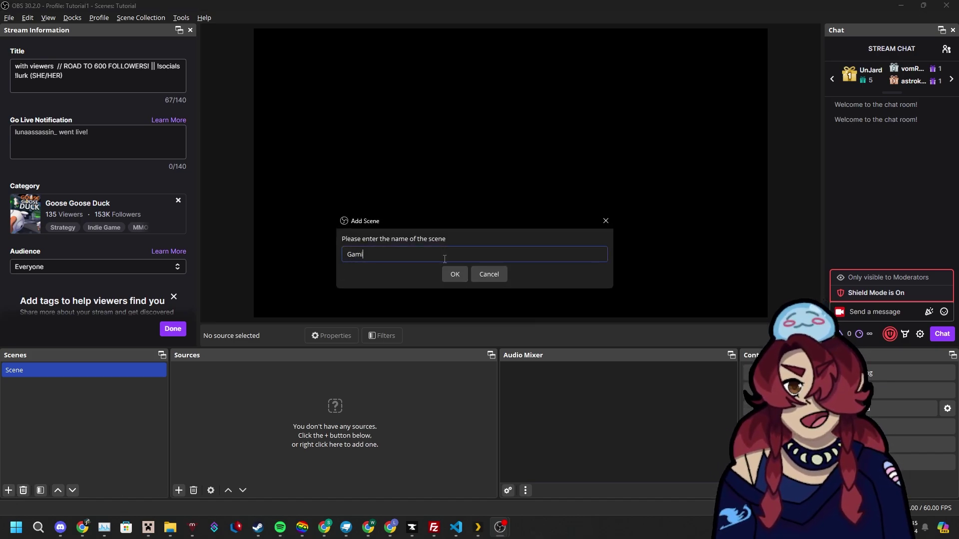
{"action": "type", "text": "ng"}
{"action": "key", "text": "Return"}
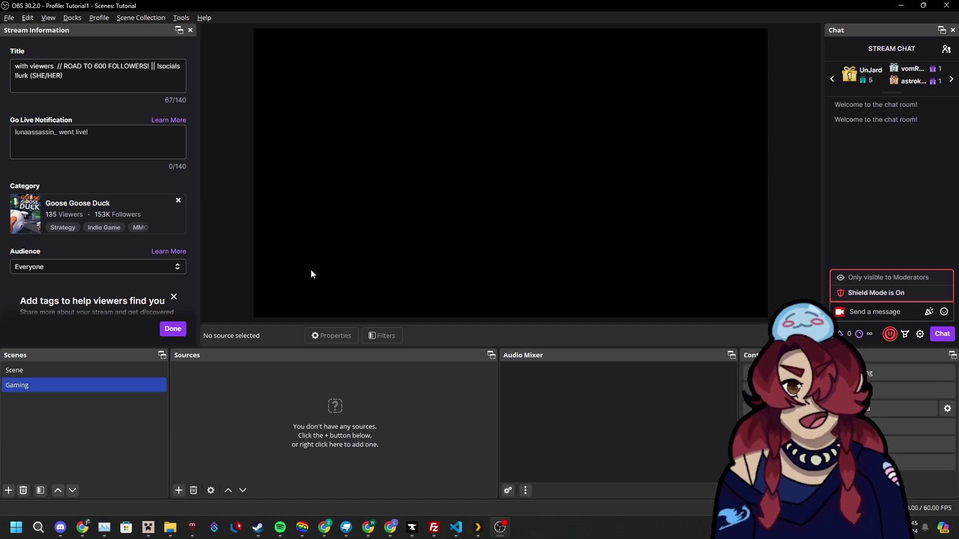
Add an Application Audio Capture (BETA) source to the Gaming scene, capturing the Chrome window with the UNCENSORED Female Experience in Valorant YouTube video
{"action": "left_click", "coordinate": [179, 490]}
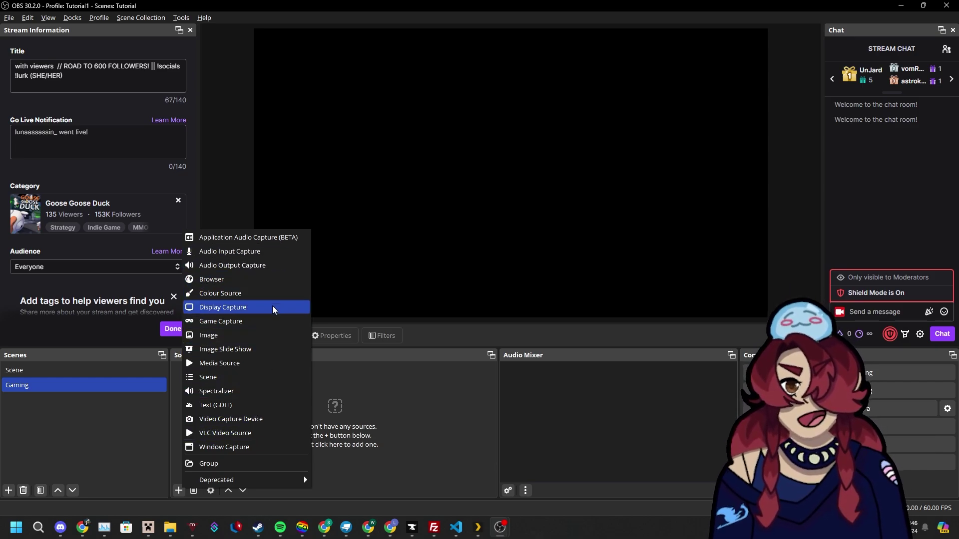
{"action": "left_click", "coordinate": [281, 239]}
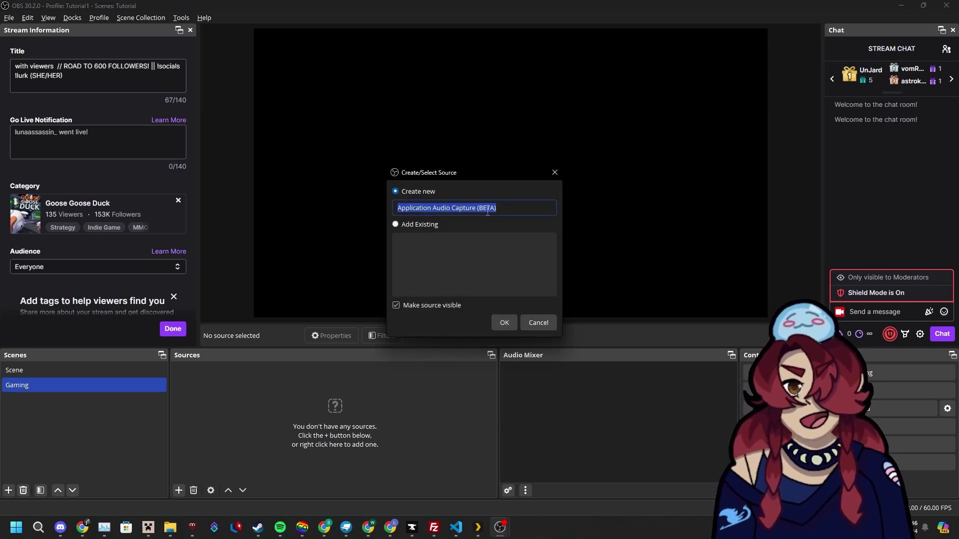
{"action": "left_click", "coordinate": [506, 323]}
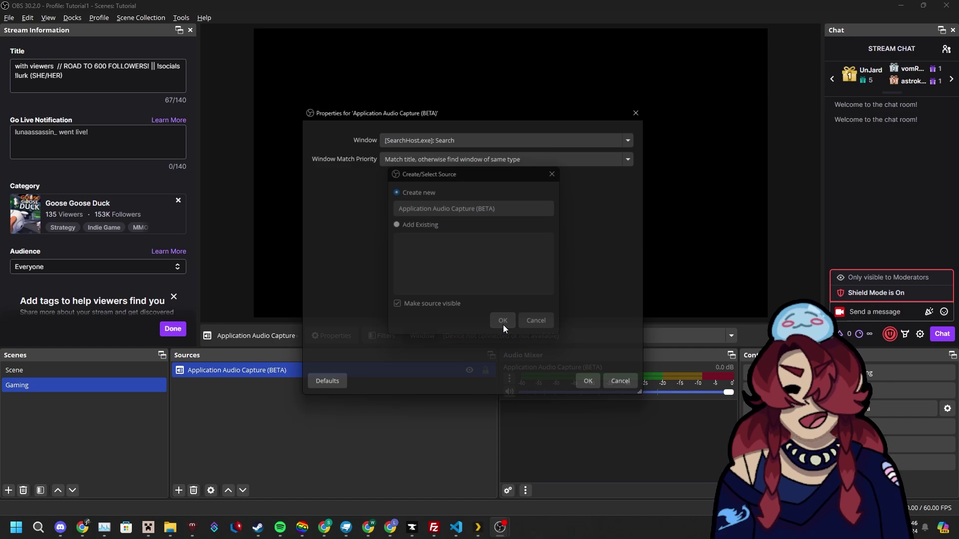
{"action": "left_click", "coordinate": [447, 132]}
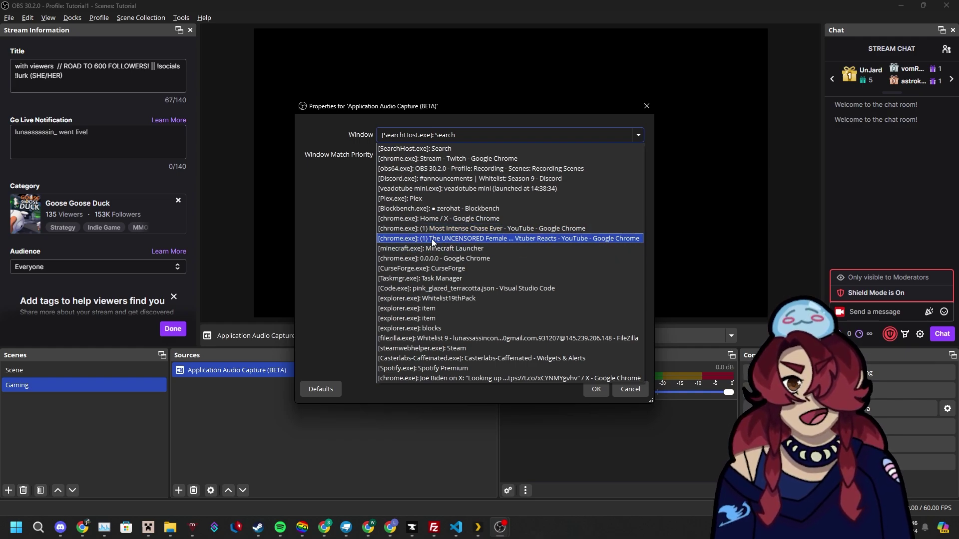
{"action": "left_click", "coordinate": [596, 389]}
Check the captured sound using the YouTube video in Chrome, return to OBS, and lower the Application Audio Capture volume to -26.3 dB
{"action": "mouse_move", "coordinate": [382, 535]}
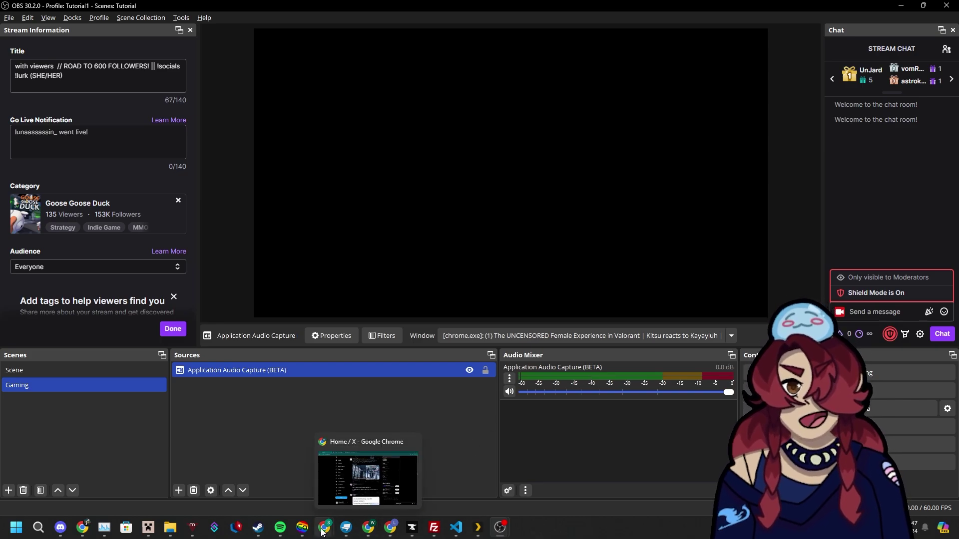
{"action": "mouse_move", "coordinate": [324, 528]}
{"action": "left_click", "coordinate": [368, 488]}
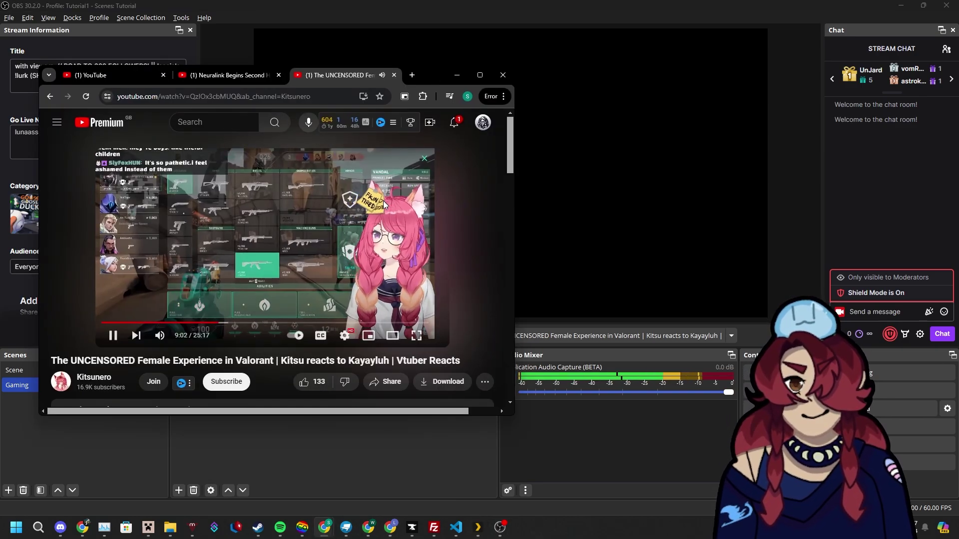
{"action": "key", "text": "space"}
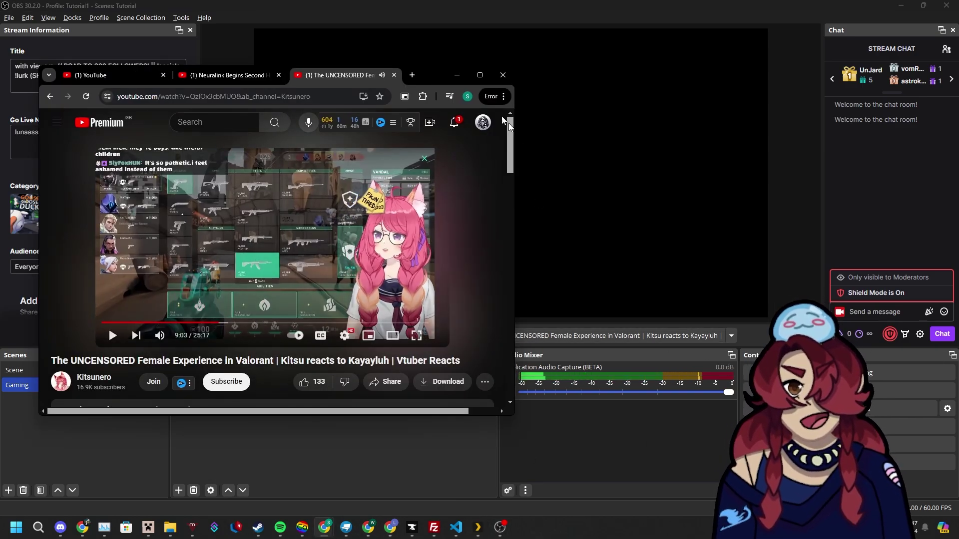
{"action": "left_click", "coordinate": [456, 75]}
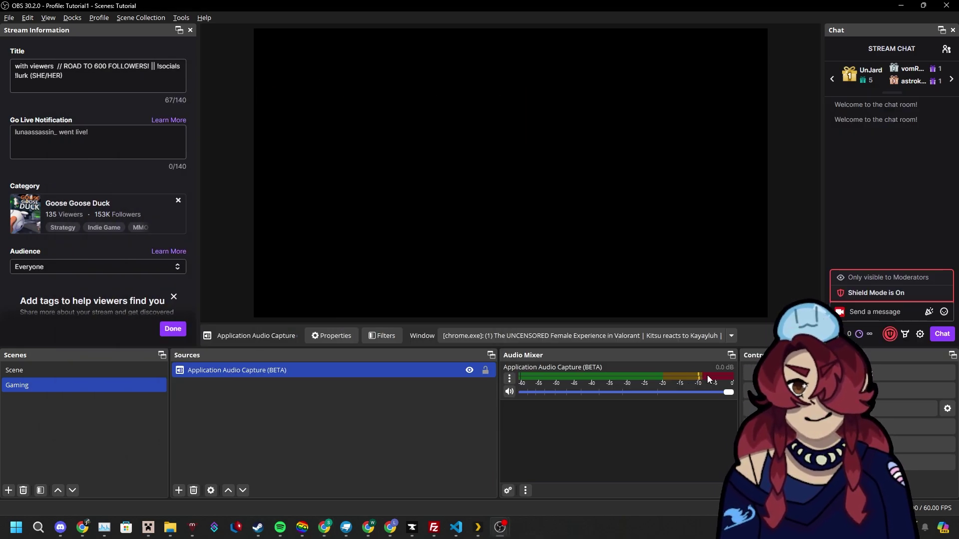
{"action": "left_click_drag", "start_coordinate": [728, 392], "coordinate": [628, 392]}
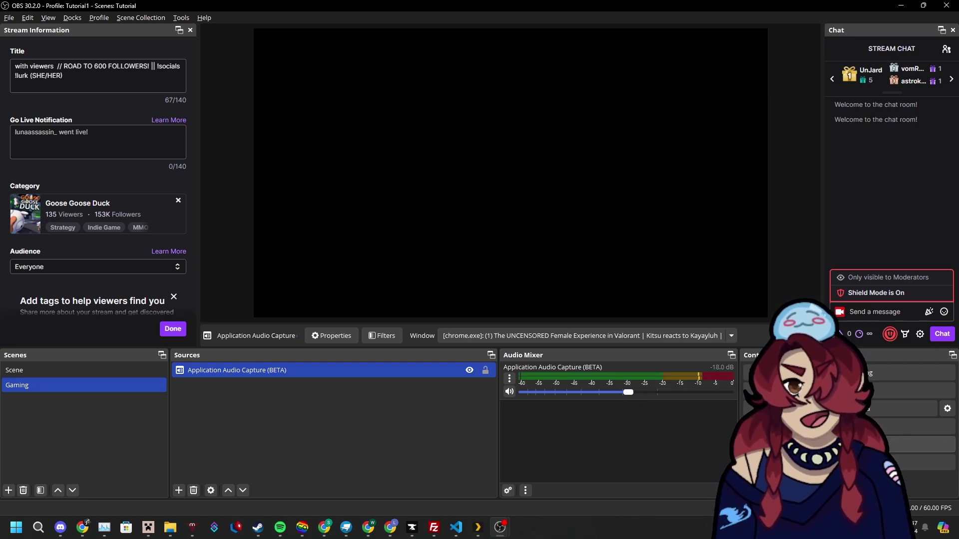
{"action": "left_click_drag", "start_coordinate": [627, 391], "coordinate": [608, 393]}
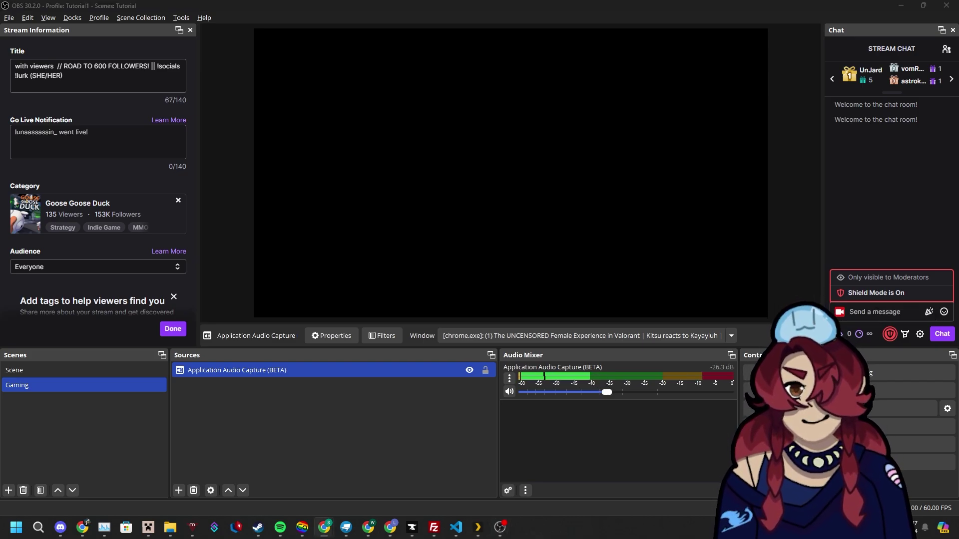
Add an Audio Input Capture source to the Gaming scene, using Microphone (fifine SC3) as its device
{"action": "left_click", "coordinate": [179, 490]}
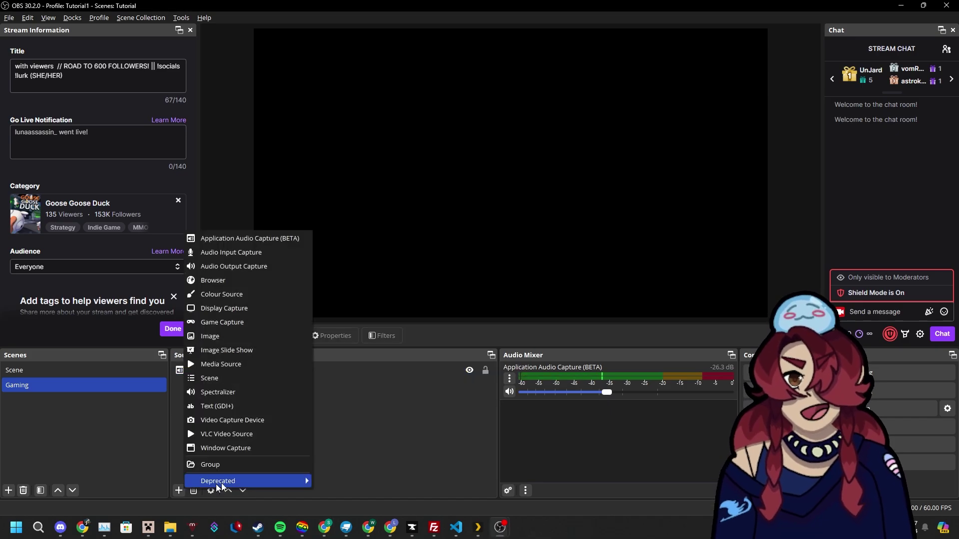
{"action": "left_click", "coordinate": [265, 255]}
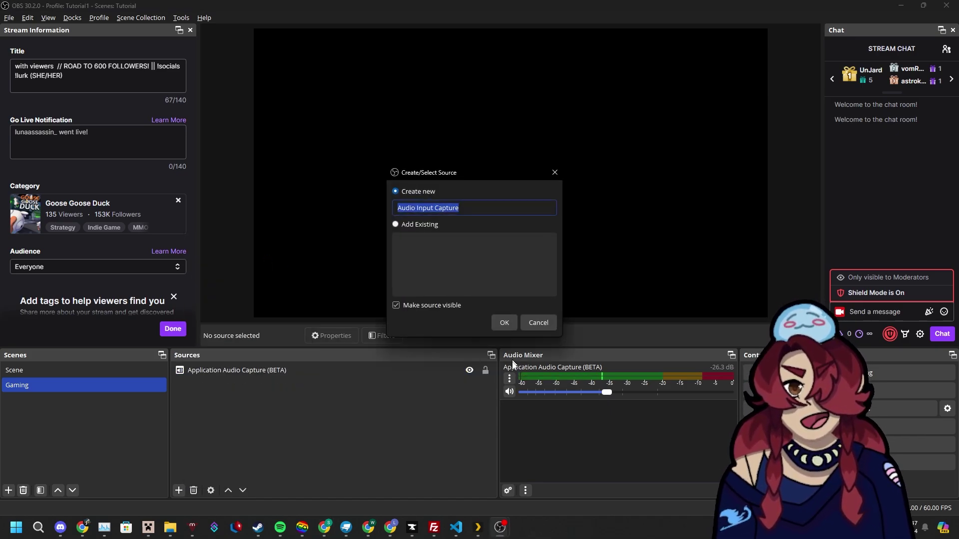
{"action": "left_click", "coordinate": [508, 327]}
{"action": "left_click", "coordinate": [392, 135]}
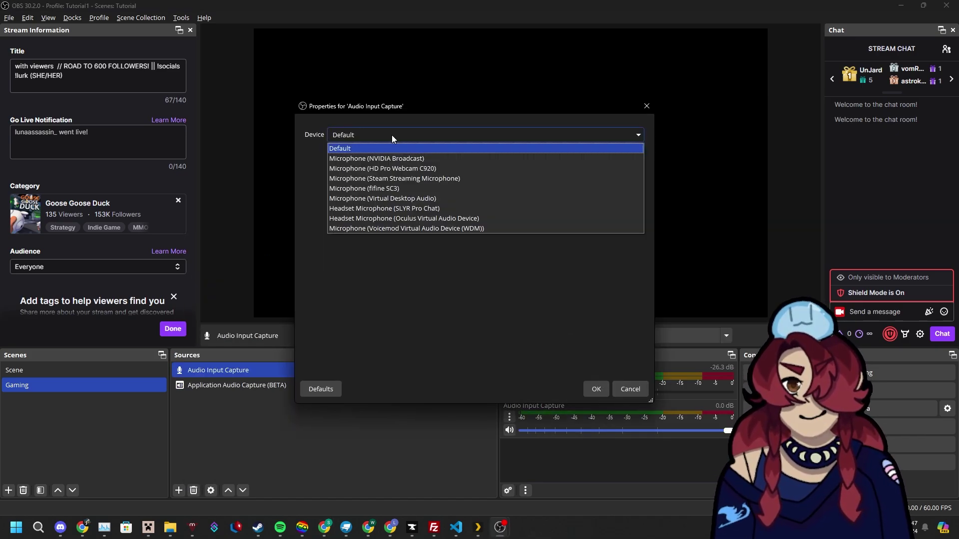
{"action": "left_click", "coordinate": [397, 192]}
{"action": "key", "text": "Return"}
Add a Noise Suppression filter to the Audio Input Capture source, using the RNNoise (good quality, more CPU usage) method
{"action": "right_click", "coordinate": [272, 370]}
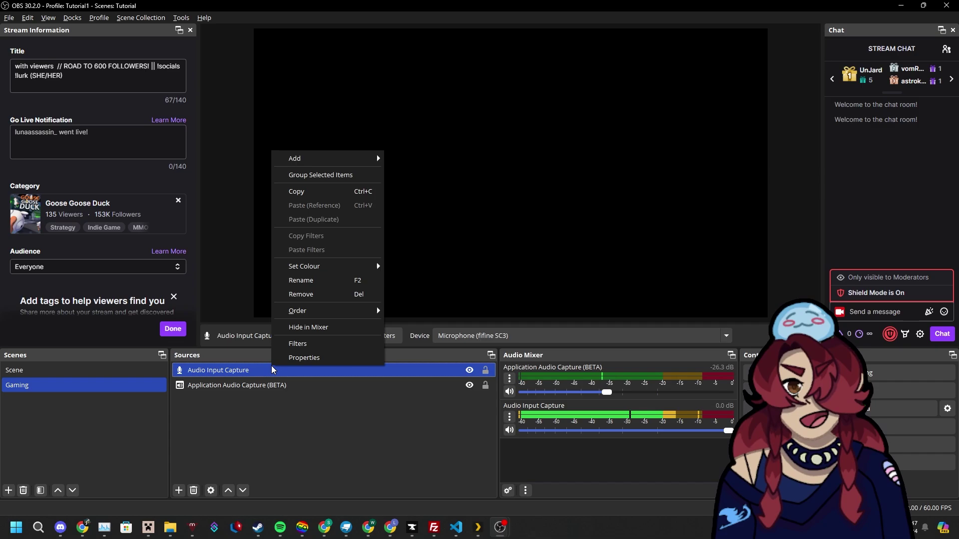
{"action": "key", "text": "Escape"}
{"action": "left_click", "coordinate": [386, 334]}
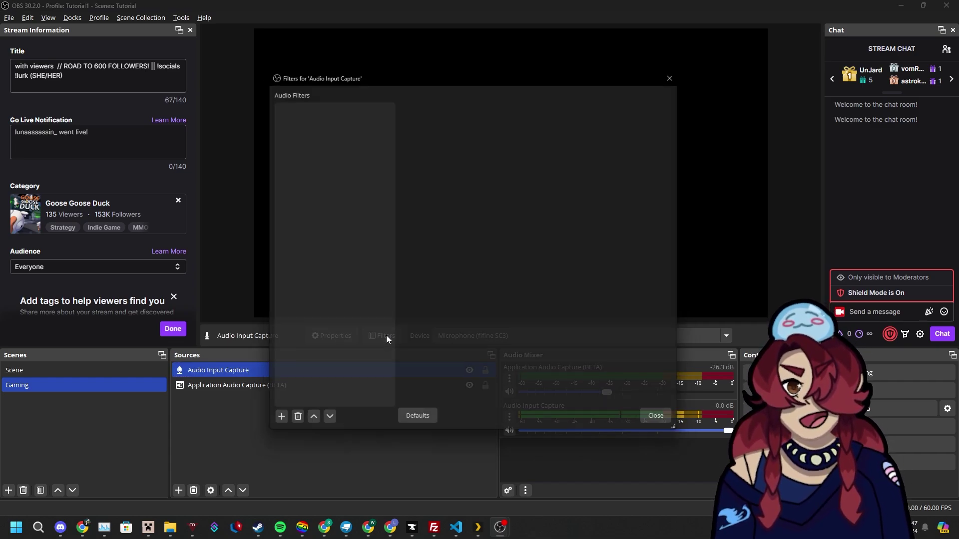
{"action": "left_click", "coordinate": [271, 428]}
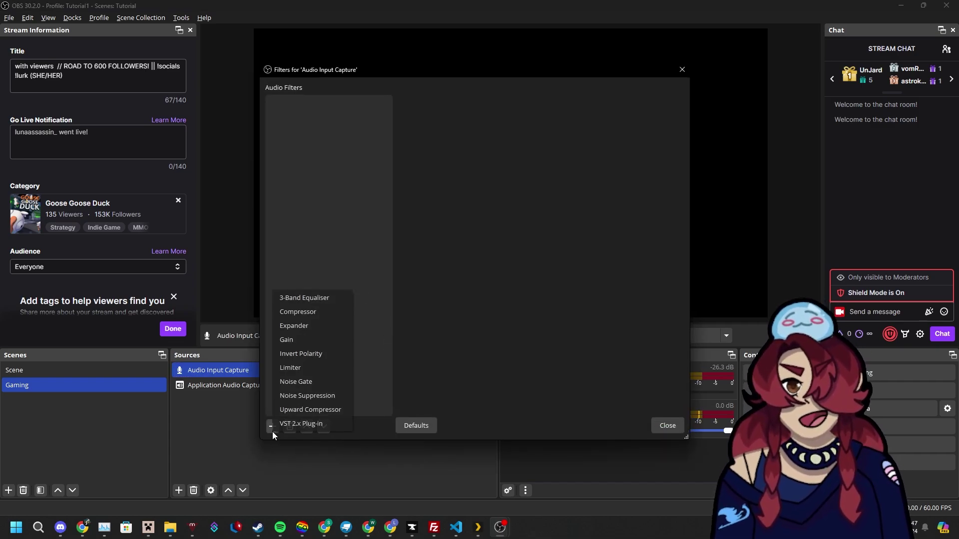
{"action": "left_click", "coordinate": [307, 395]}
{"action": "left_click", "coordinate": [448, 269]}
{"action": "left_click", "coordinate": [516, 105]}
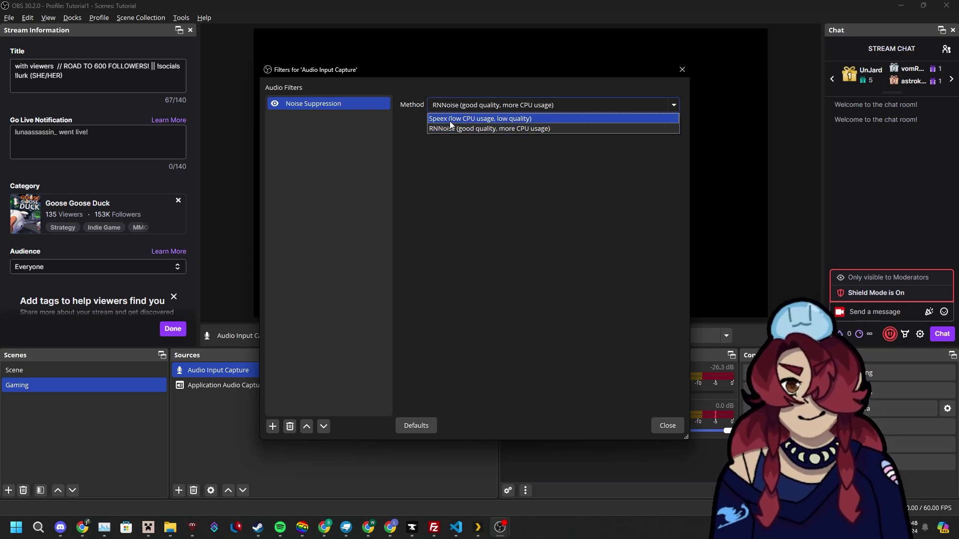
{"action": "left_click", "coordinate": [496, 127]}
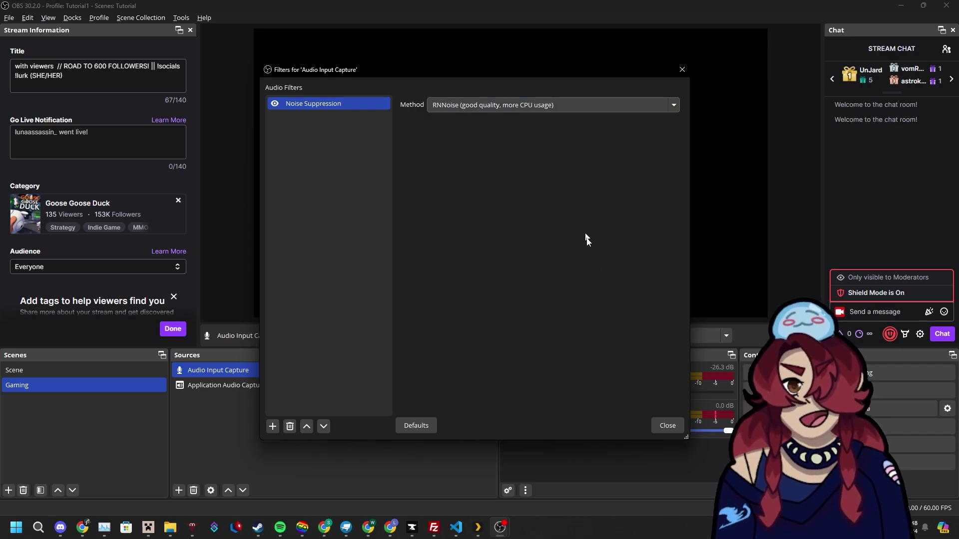
{"action": "left_click", "coordinate": [661, 426]}
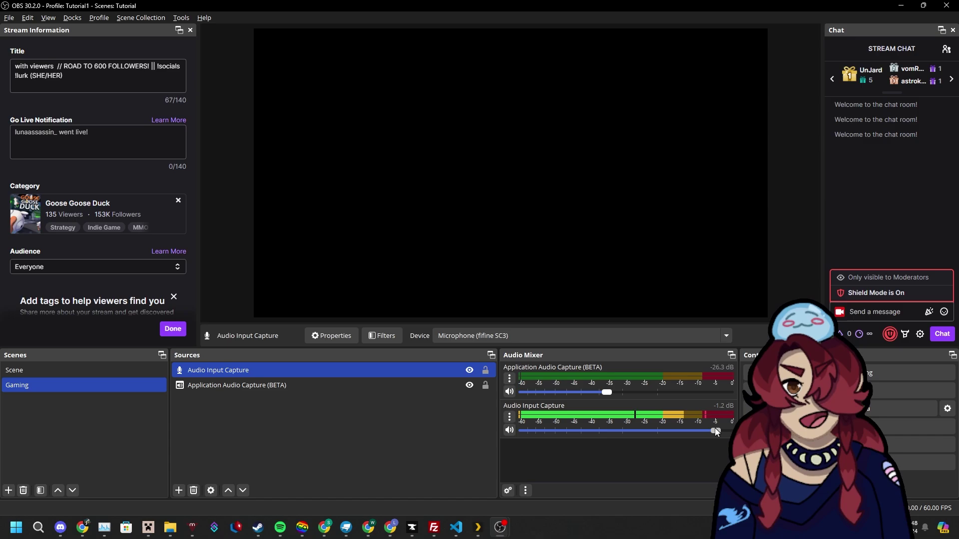
Lower the Audio Input Capture volume to -2.5 dB in the audio mixer
{"action": "left_click", "coordinate": [711, 430]}
{"action": "left_click_drag", "start_coordinate": [711, 428], "coordinate": [703, 427]}
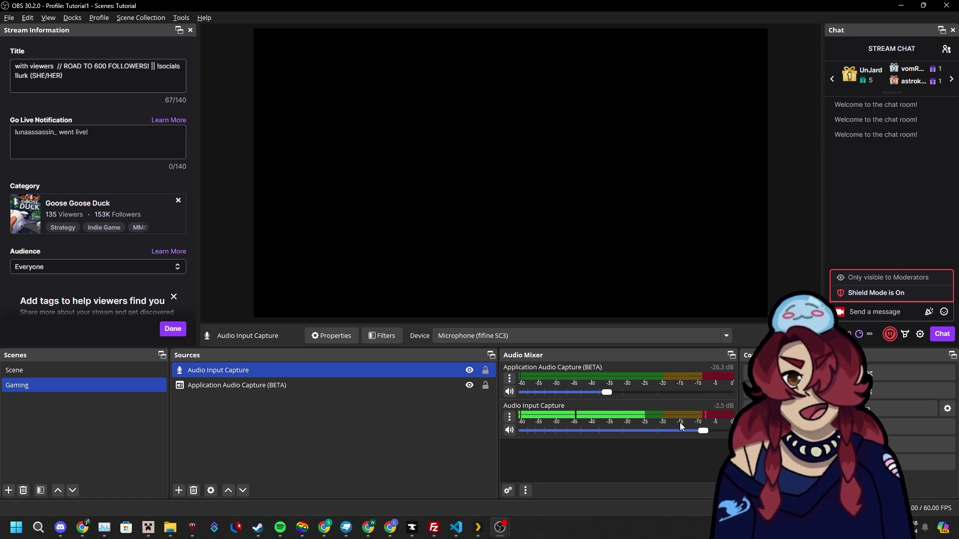
{"action": "left_click", "coordinate": [434, 452]}
{"action": "left_click", "coordinate": [178, 491]}
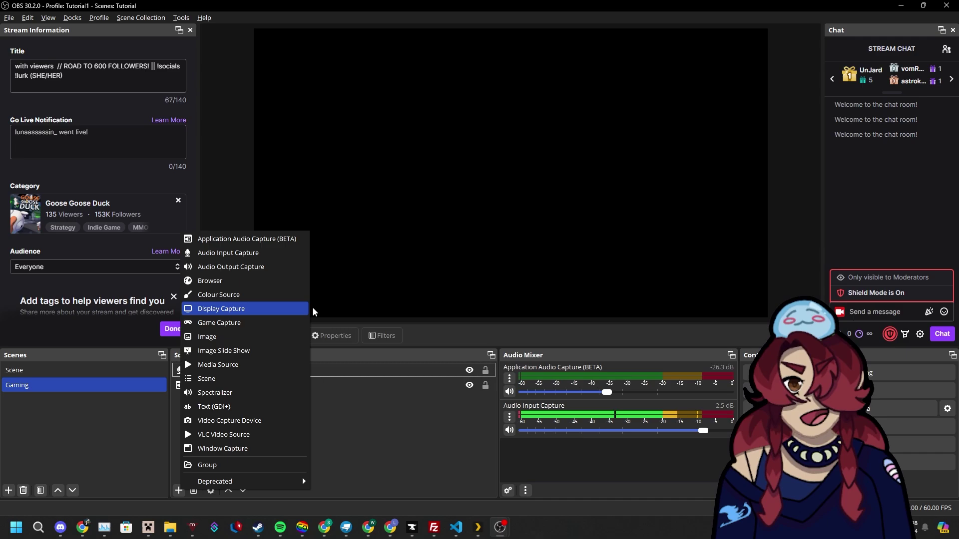
{"action": "left_click", "coordinate": [409, 429]}
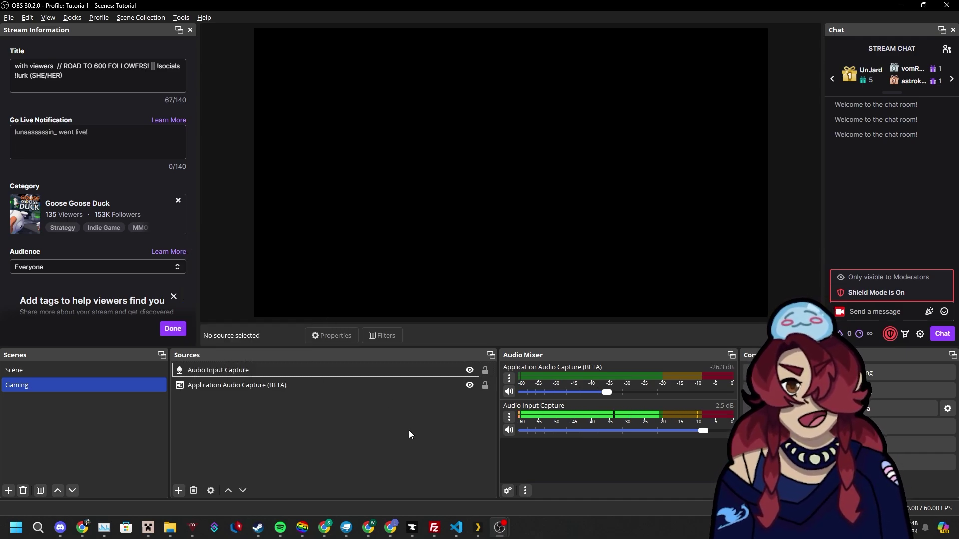
Add a Display Capture source to the Gaming scene, using 27G2G4: 1920x1080 @ 0,0 (Primary Monitor) as its display
{"action": "left_click", "coordinate": [181, 486]}
{"action": "left_click", "coordinate": [243, 306]}
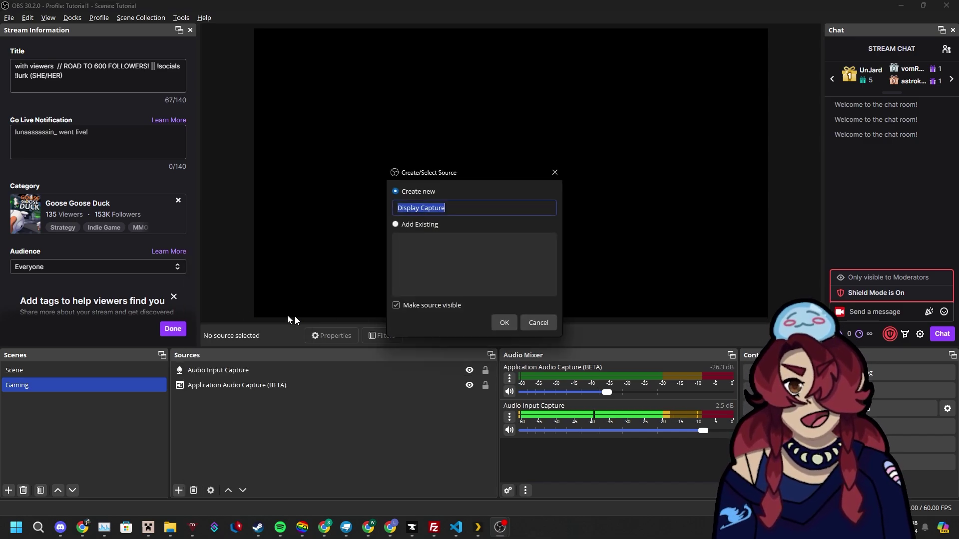
{"action": "left_click", "coordinate": [504, 323]}
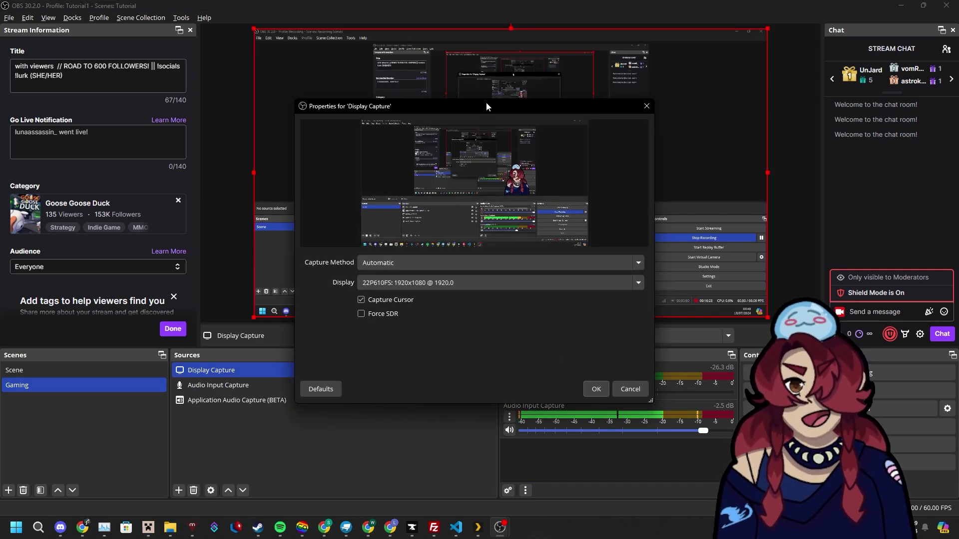
{"action": "left_click_drag", "start_coordinate": [486, 106], "coordinate": [634, 70]}
{"action": "key", "text": "Return"}
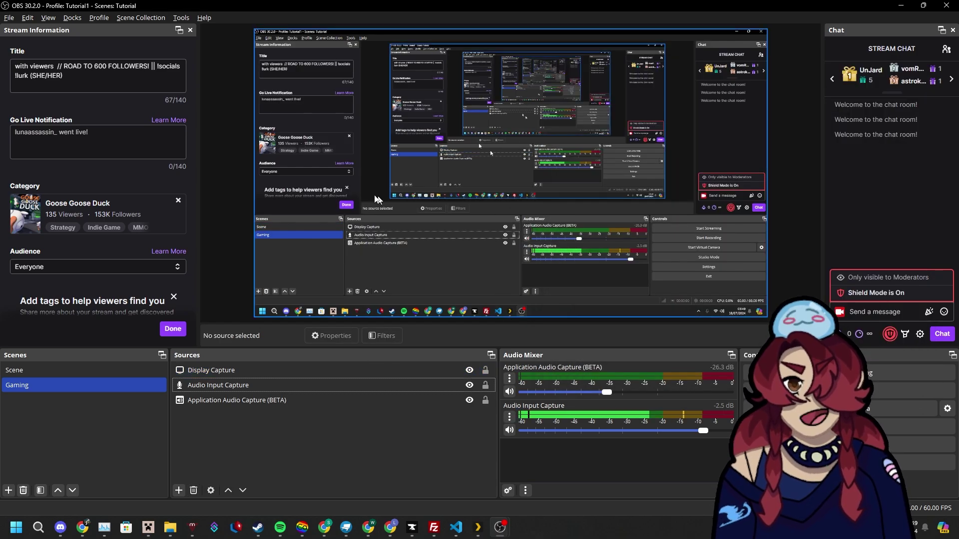
Add a Window Capture source to the Gaming scene, capturing the Blockbench window [Blockbench.exe]: zerohat - Blockbench
{"action": "left_click", "coordinate": [178, 490]}
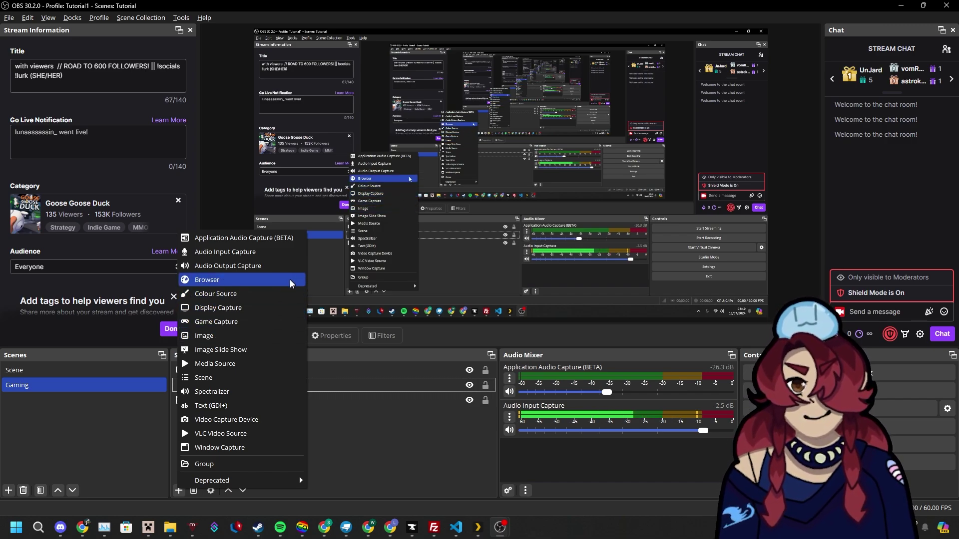
{"action": "left_click", "coordinate": [280, 448]}
{"action": "left_click", "coordinate": [503, 323]}
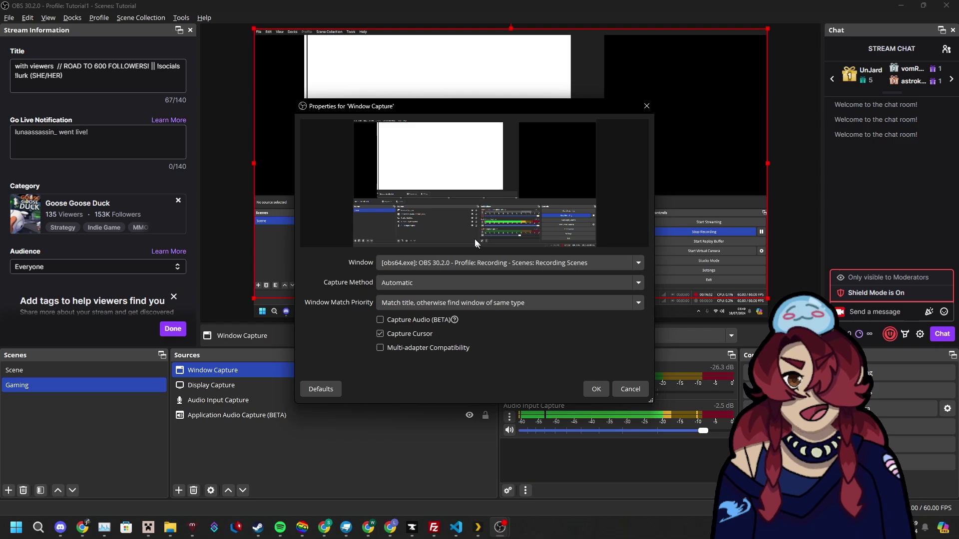
{"action": "left_click", "coordinate": [401, 260]}
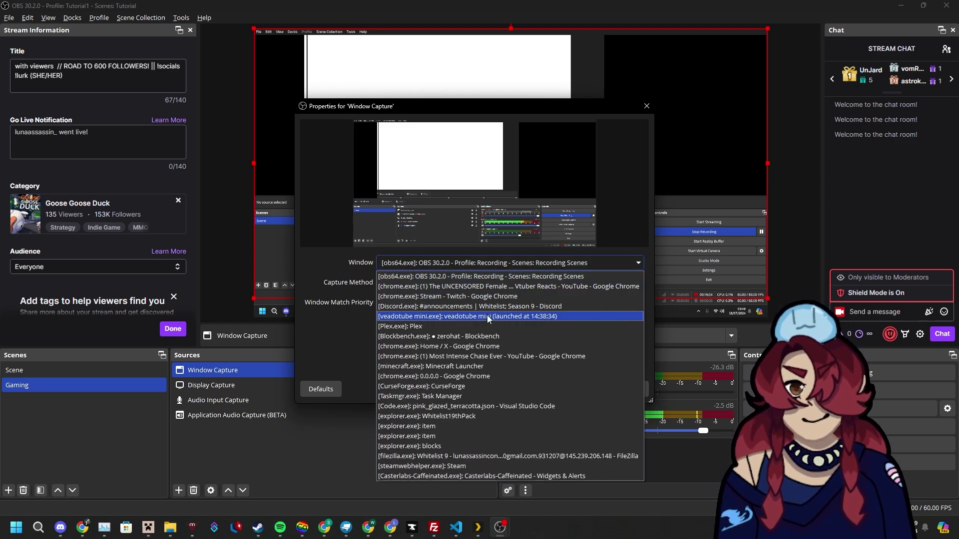
{"action": "left_click", "coordinate": [512, 336]}
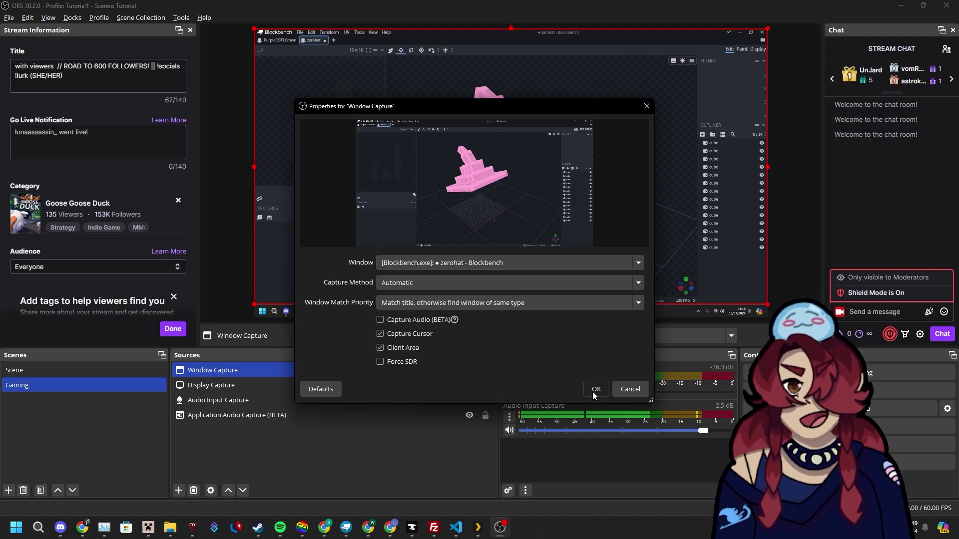
{"action": "left_click", "coordinate": [593, 390]}
{"action": "left_click", "coordinate": [449, 438]}
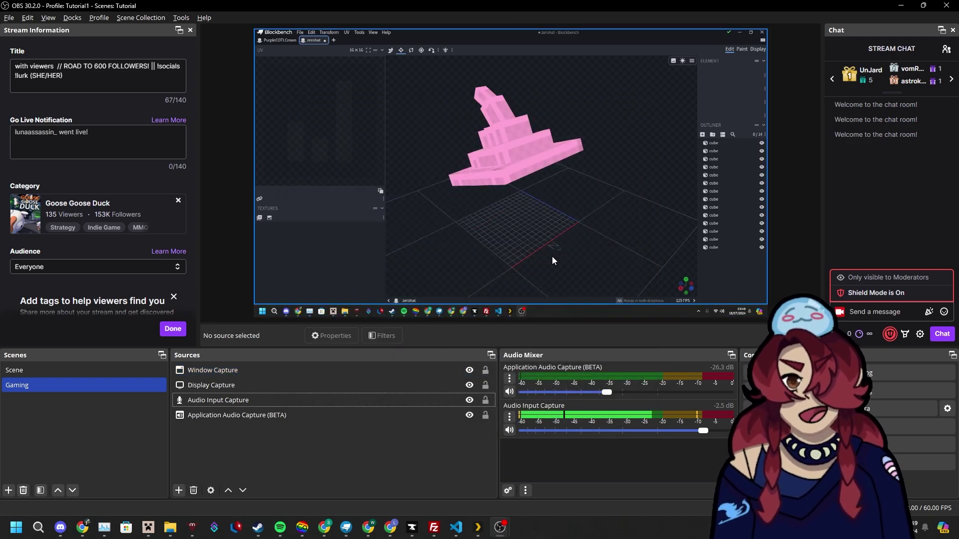
Stretch the Window Capture source to the screen so it fills the whole canvas
{"action": "left_click", "coordinate": [462, 233]}
{"action": "left_click", "coordinate": [281, 385]}
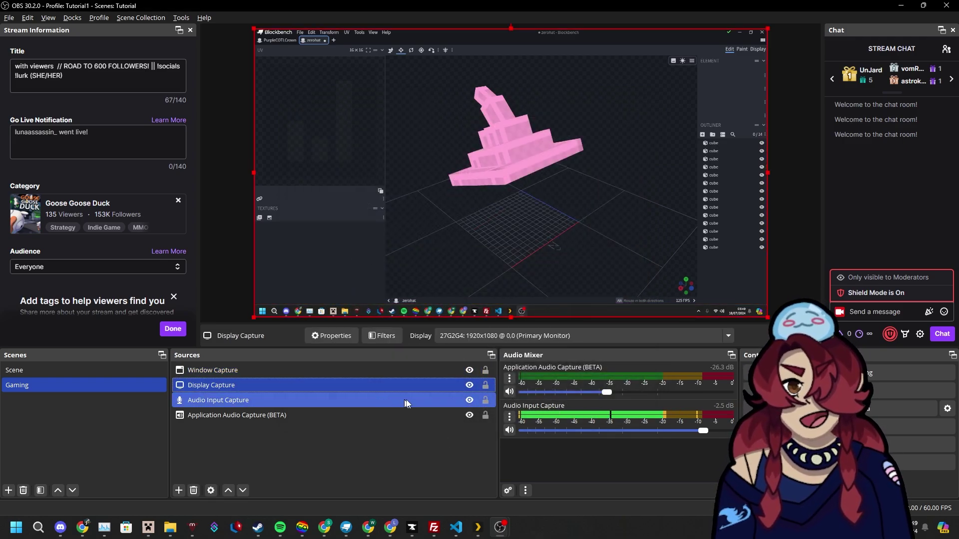
{"action": "left_click", "coordinate": [275, 370]}
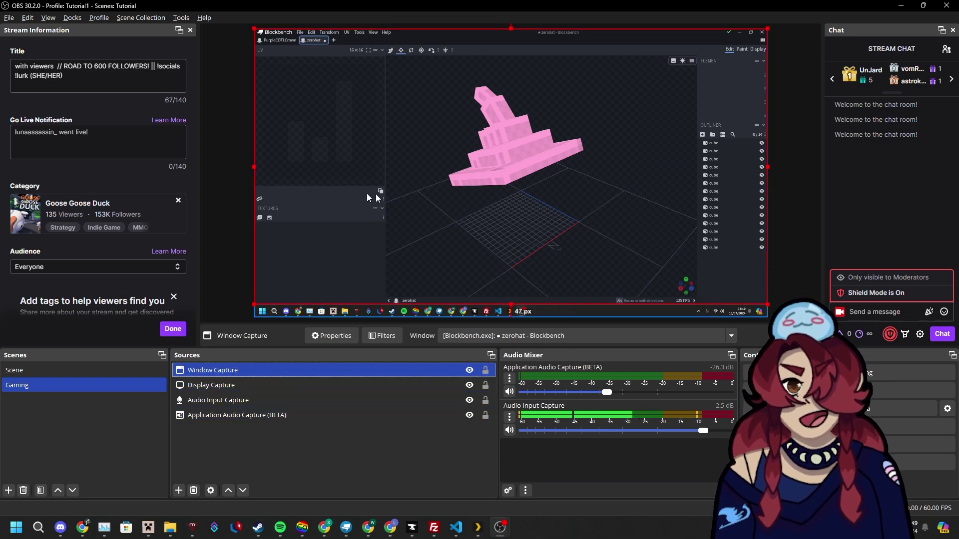
{"action": "right_click", "coordinate": [359, 228]}
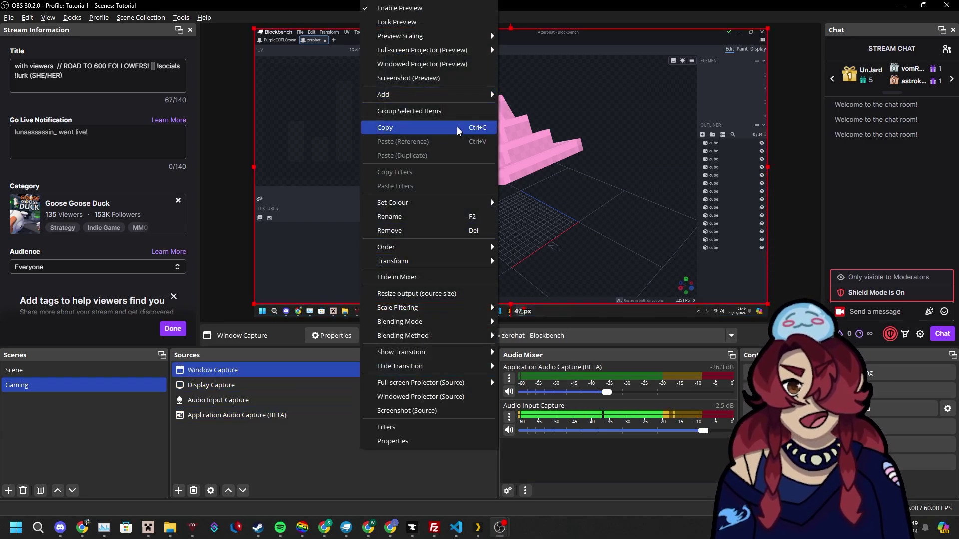
{"action": "right_click", "coordinate": [258, 374]}
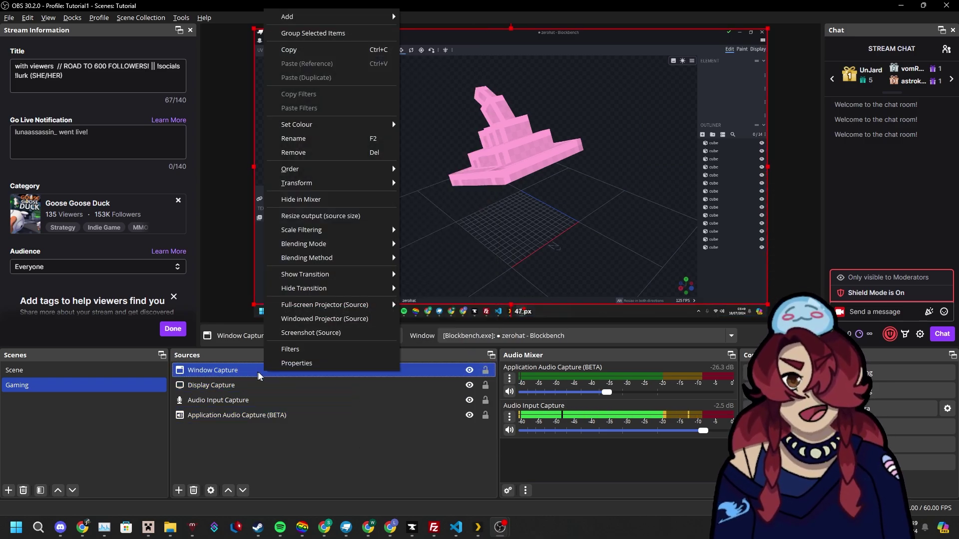
{"action": "mouse_move", "coordinate": [349, 183]}
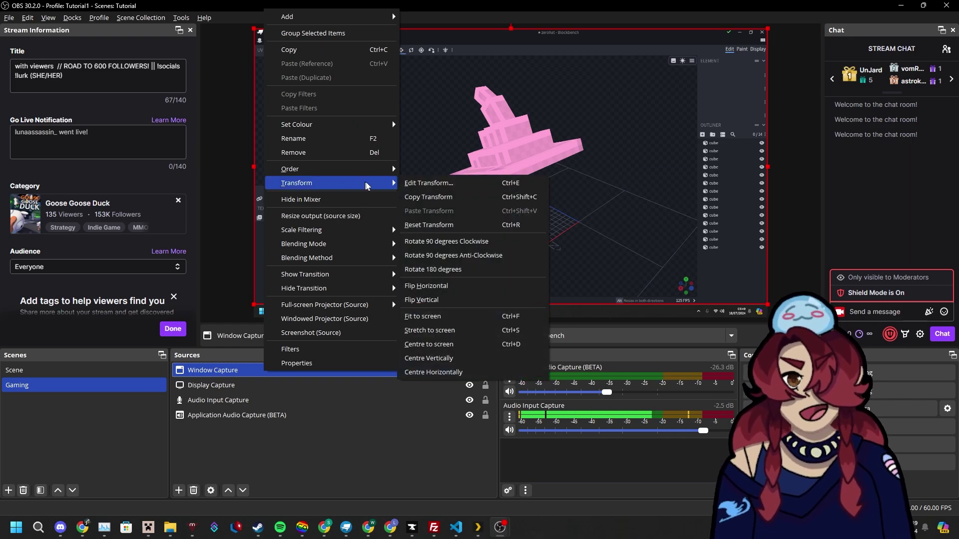
{"action": "left_click", "coordinate": [455, 330]}
{"action": "left_click", "coordinate": [215, 459]}
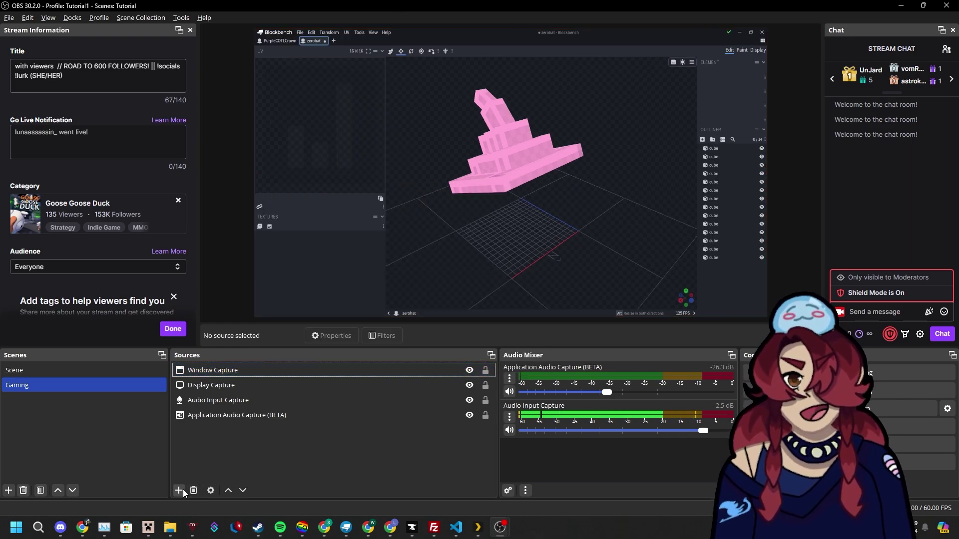
Add a new Application Audio Capture (BETA) 2 source to the Gaming scene, using [Spotify.exe]: Spotify Premium as its window
{"action": "left_click", "coordinate": [179, 491]}
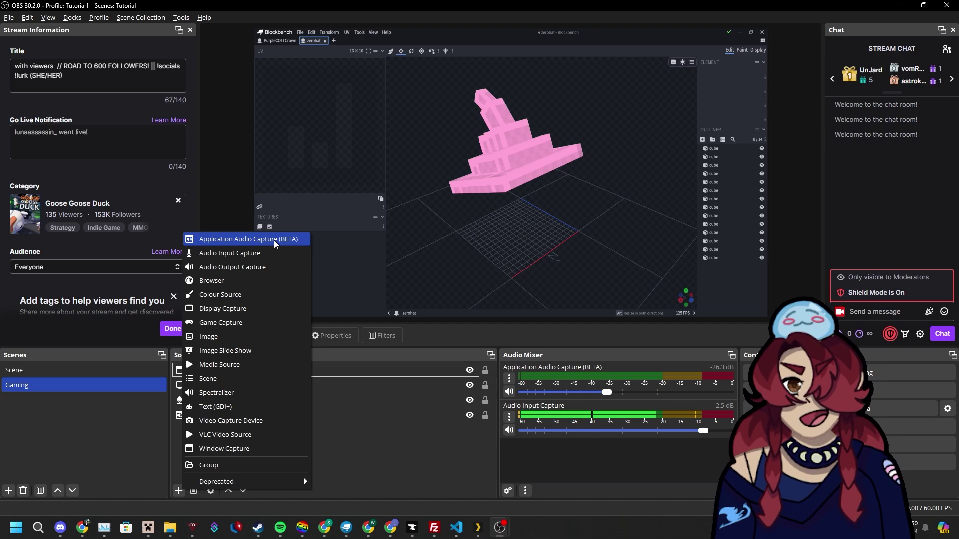
{"action": "left_click", "coordinate": [679, 462]}
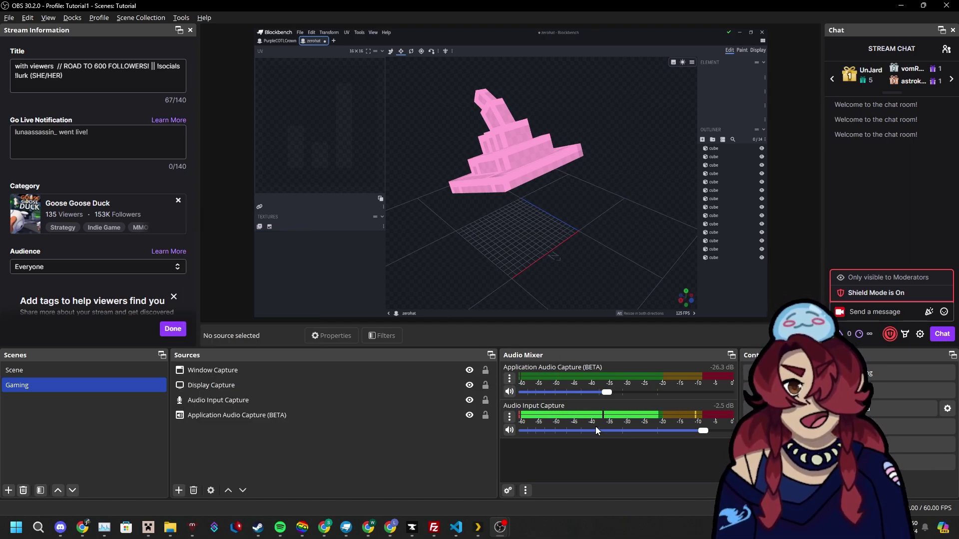
{"action": "left_click", "coordinate": [179, 490]}
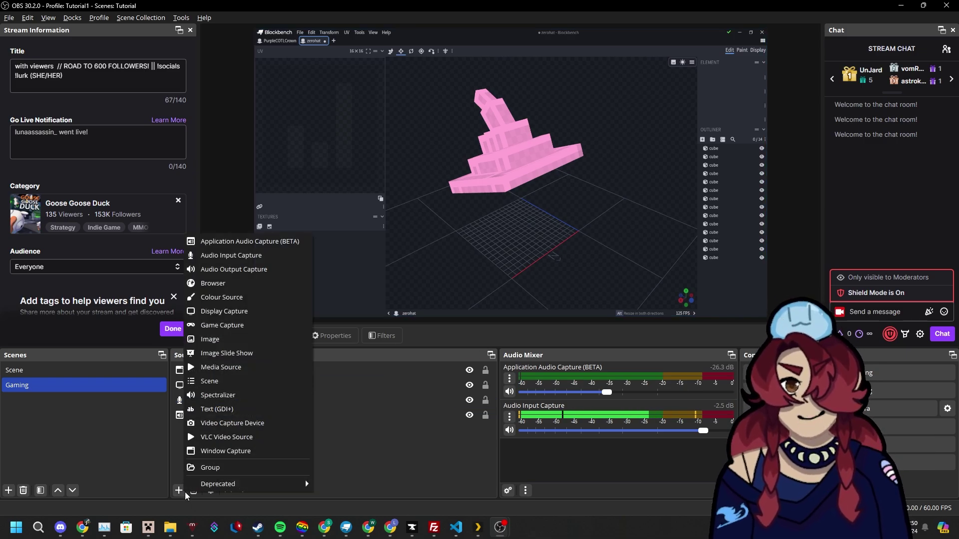
{"action": "left_click", "coordinate": [251, 243]}
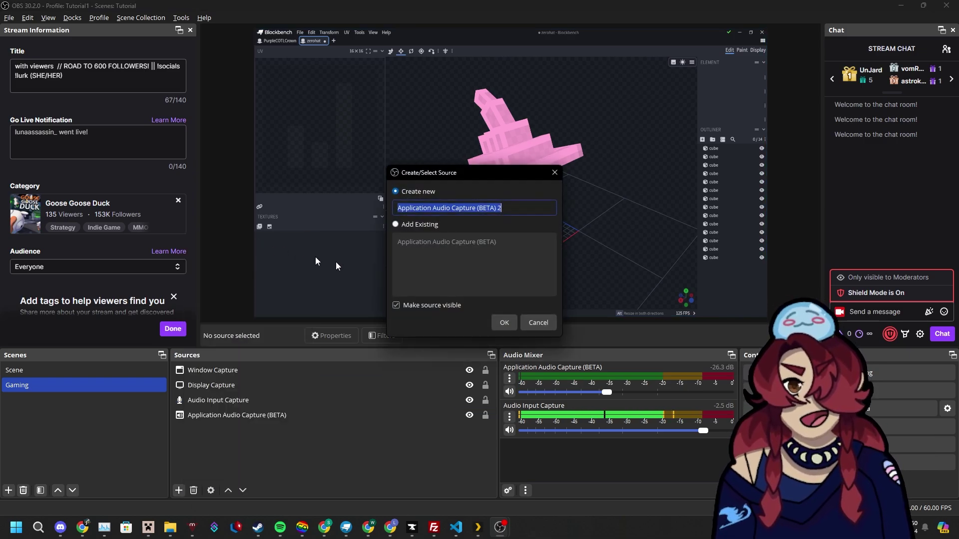
{"action": "left_click", "coordinate": [502, 319]}
{"action": "left_click", "coordinate": [510, 135]}
{"action": "left_click", "coordinate": [423, 369]}
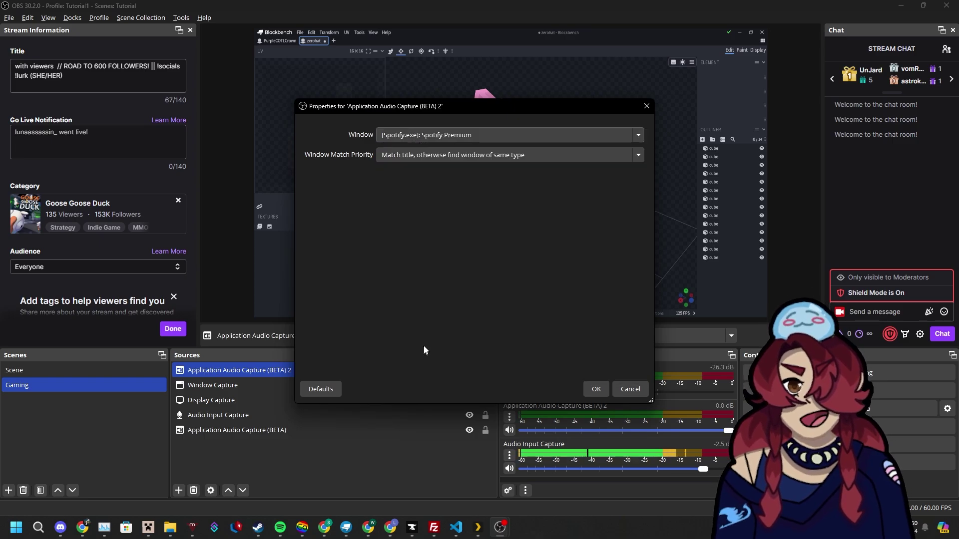
{"action": "left_click", "coordinate": [596, 389]}
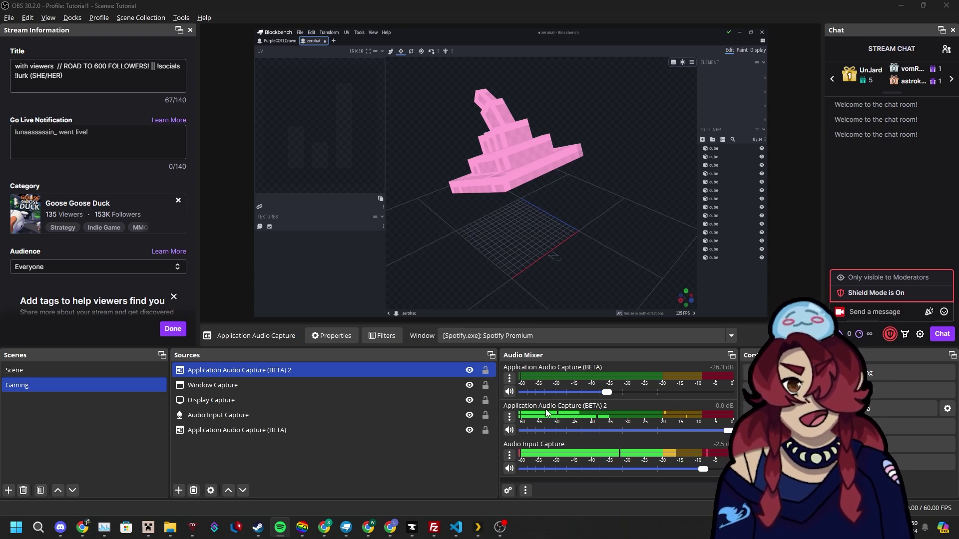
Lower the Application Audio Capture (BETA) 2 volume to -11.3 dB while Spotify plays, and stop the music in Spotify
{"action": "left_click", "coordinate": [663, 431]}
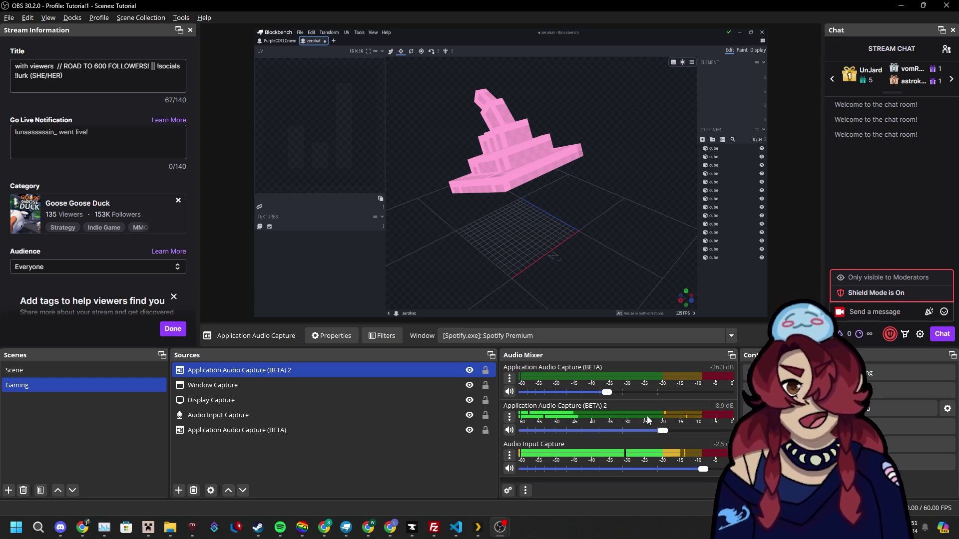
{"action": "left_click_drag", "start_coordinate": [664, 432], "coordinate": [648, 430]}
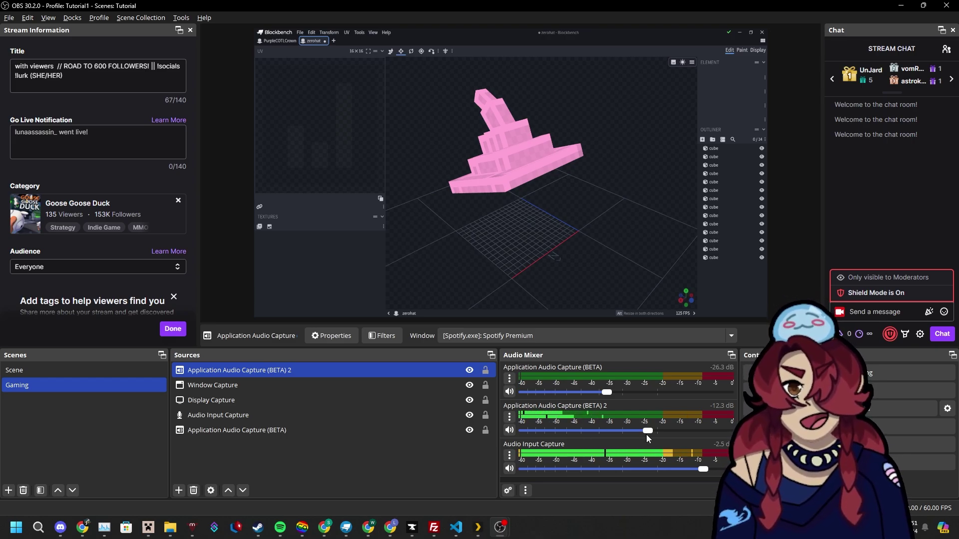
{"action": "mouse_move", "coordinate": [649, 431]}
{"action": "left_mouse_down"}
{"action": "mouse_move", "coordinate": [632, 431]}
{"action": "mouse_move", "coordinate": [652, 431]}
{"action": "left_mouse_up"}
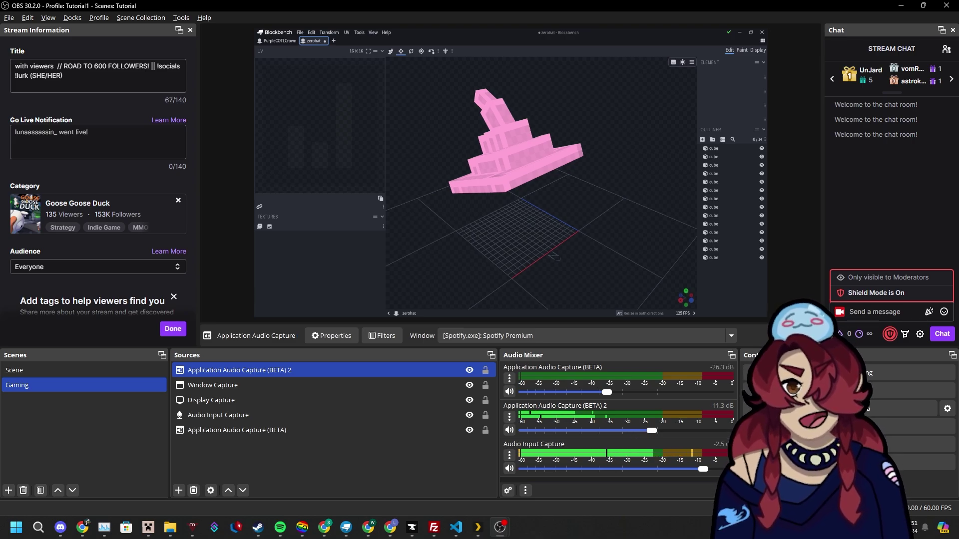
{"action": "left_click", "coordinate": [280, 527]}
{"action": "left_click", "coordinate": [280, 528]}
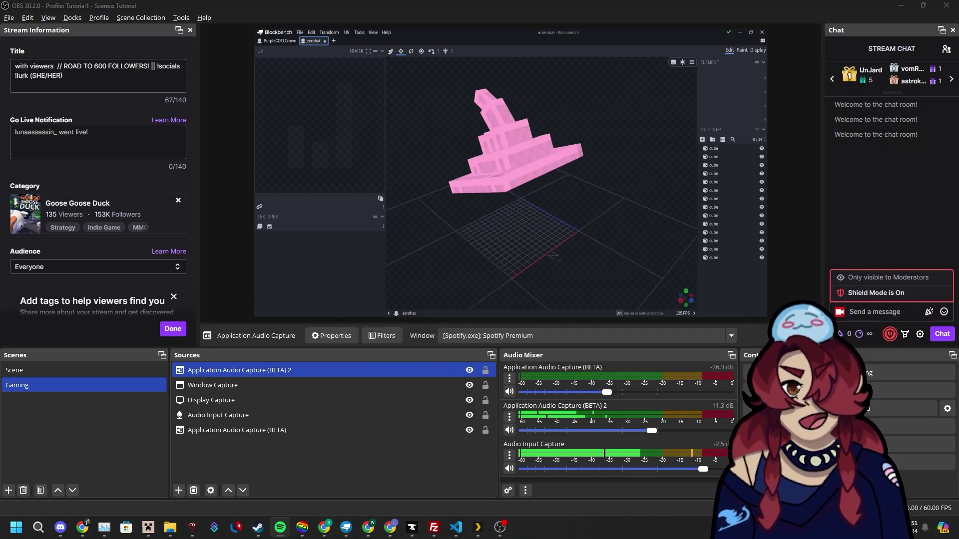
{"action": "left_click", "coordinate": [14, 370]}
{"action": "left_click", "coordinate": [17, 385]}
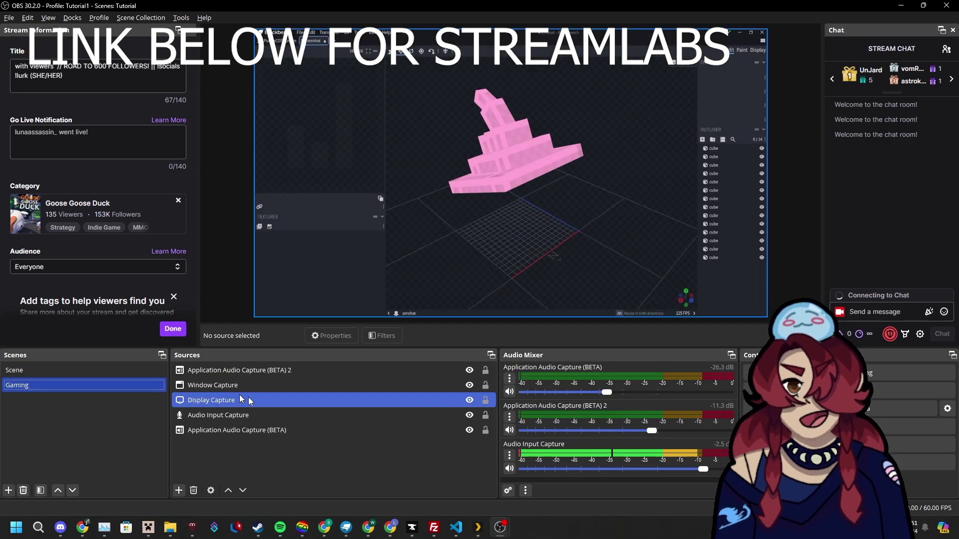
{"action": "left_click", "coordinate": [376, 495]}
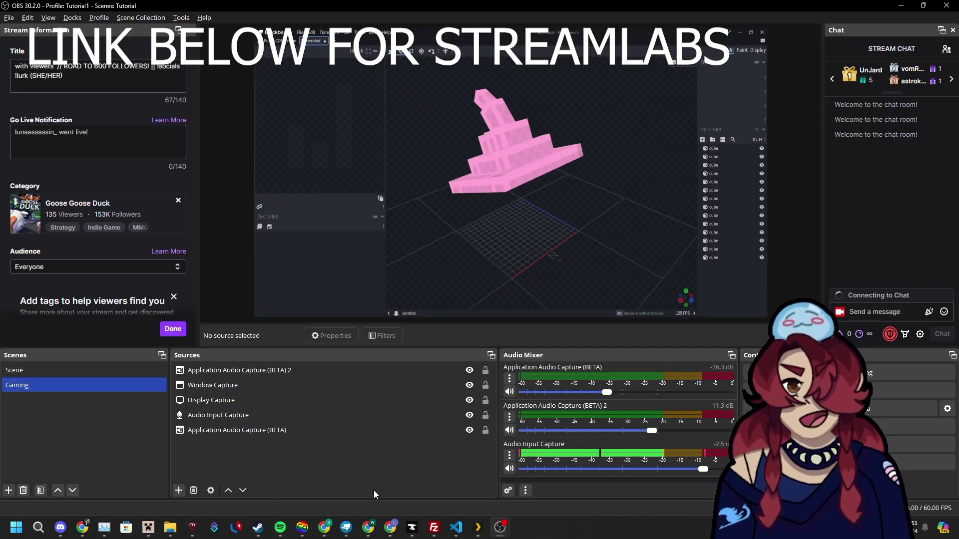
Switch to the Streamlabs login page in Chrome and log in with Twitch
{"action": "left_click", "coordinate": [387, 531]}
{"action": "left_click", "coordinate": [352, 10]}
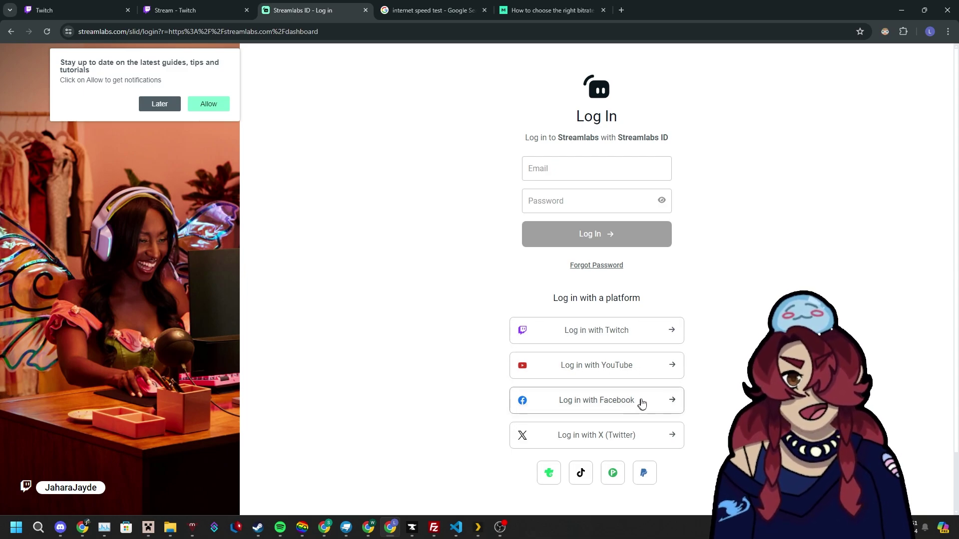
{"action": "left_click", "coordinate": [649, 342]}
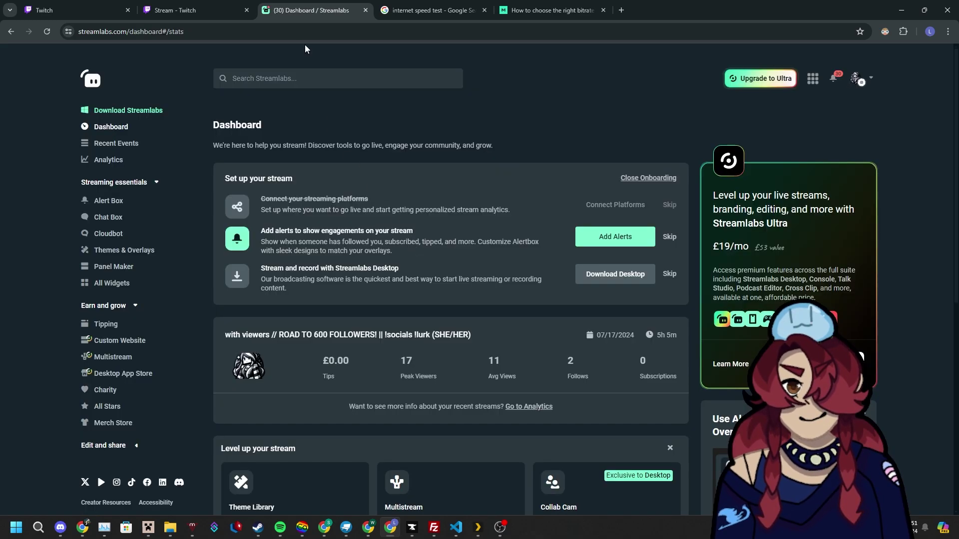
Open the Streamlabs Alert Box, skip its tutorial, and choose Create Your Own to start from scratch
{"action": "left_click", "coordinate": [114, 201]}
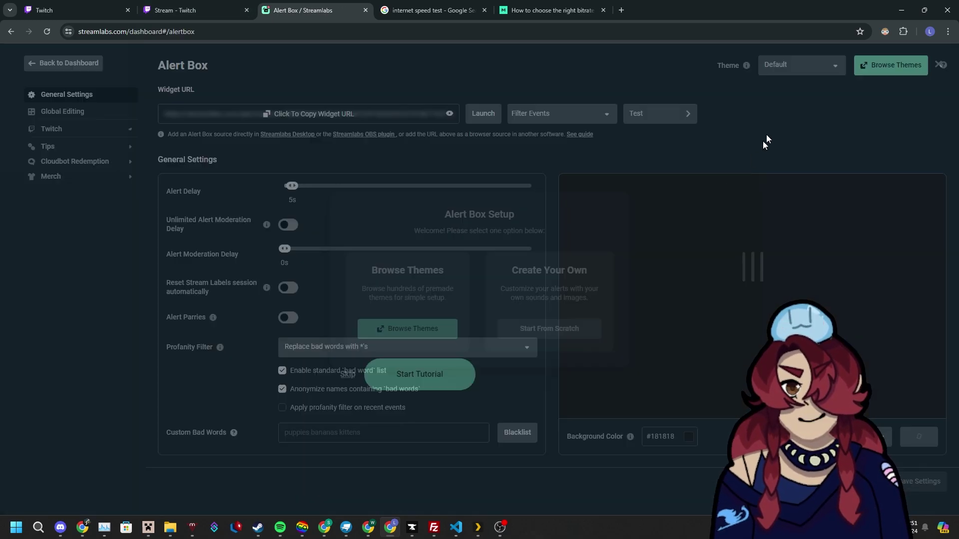
{"action": "left_click", "coordinate": [347, 375]}
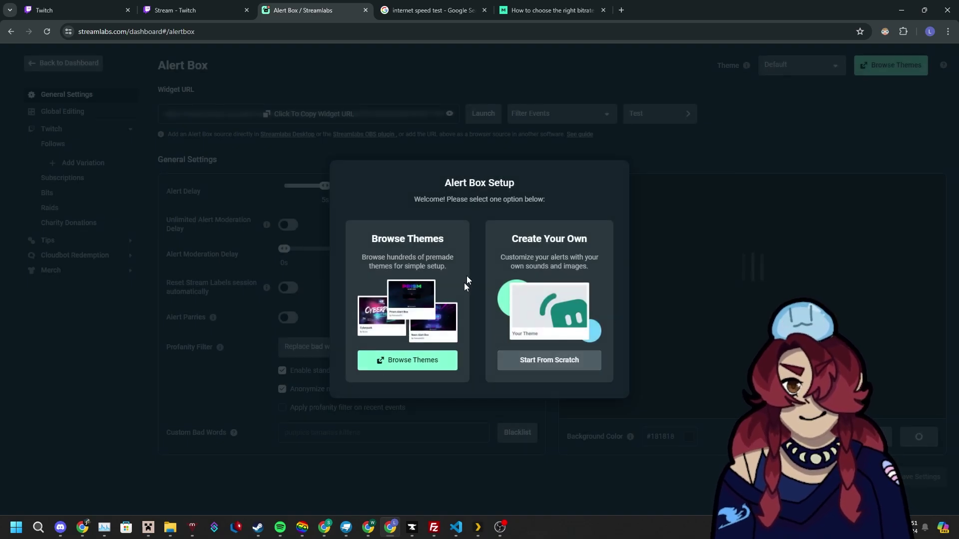
{"action": "left_click", "coordinate": [549, 360]}
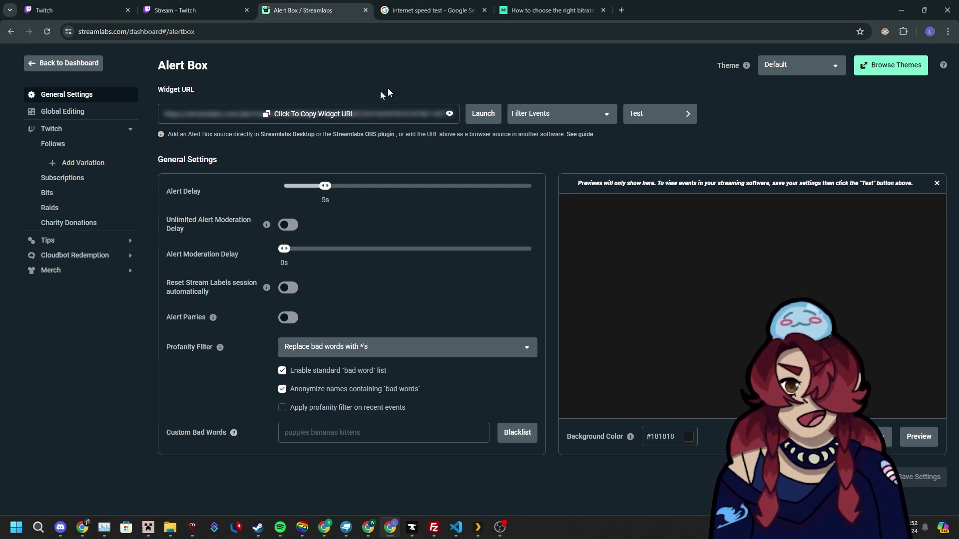
Copy the Alert Box widget URL, accepting the notice about not sharing it, and return to OBS
{"action": "left_click", "coordinate": [320, 115]}
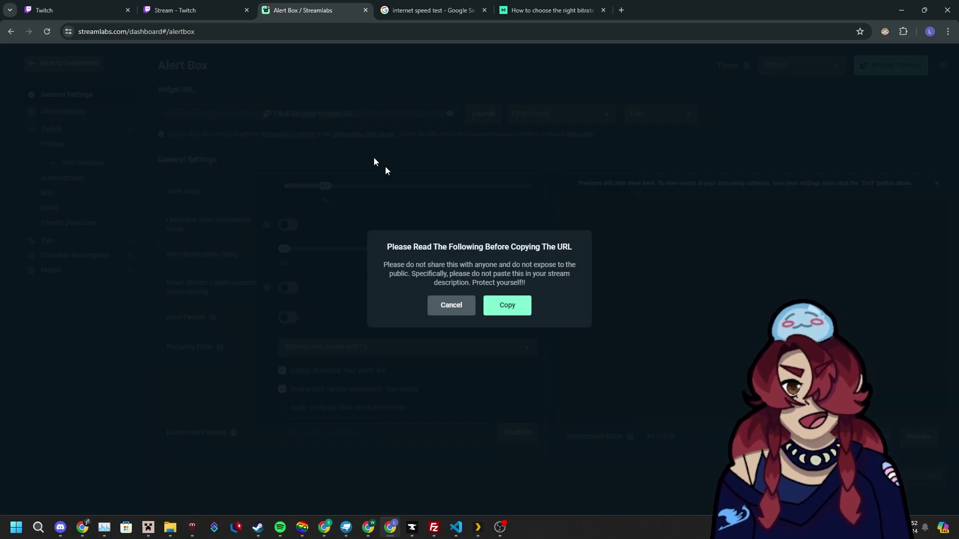
{"action": "left_click", "coordinate": [508, 306]}
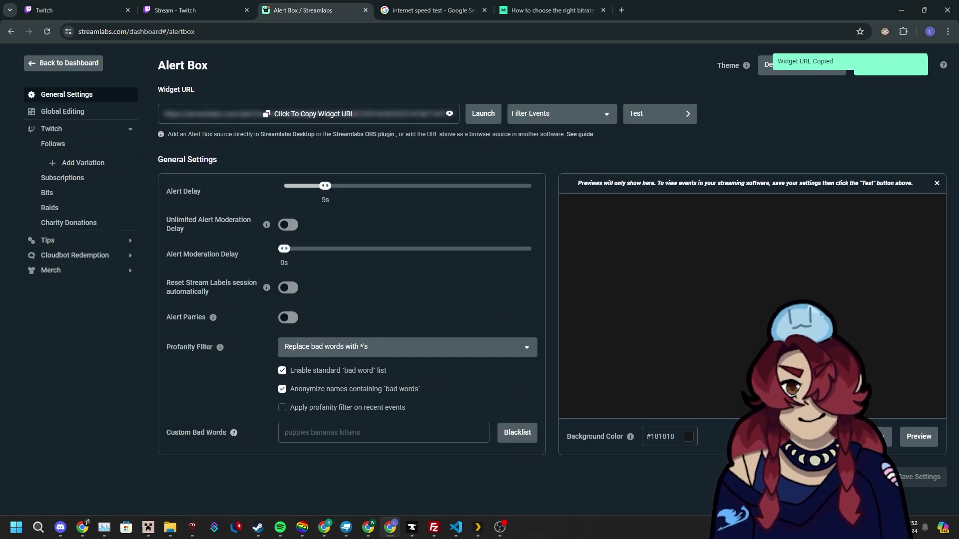
{"action": "left_click", "coordinate": [500, 526]}
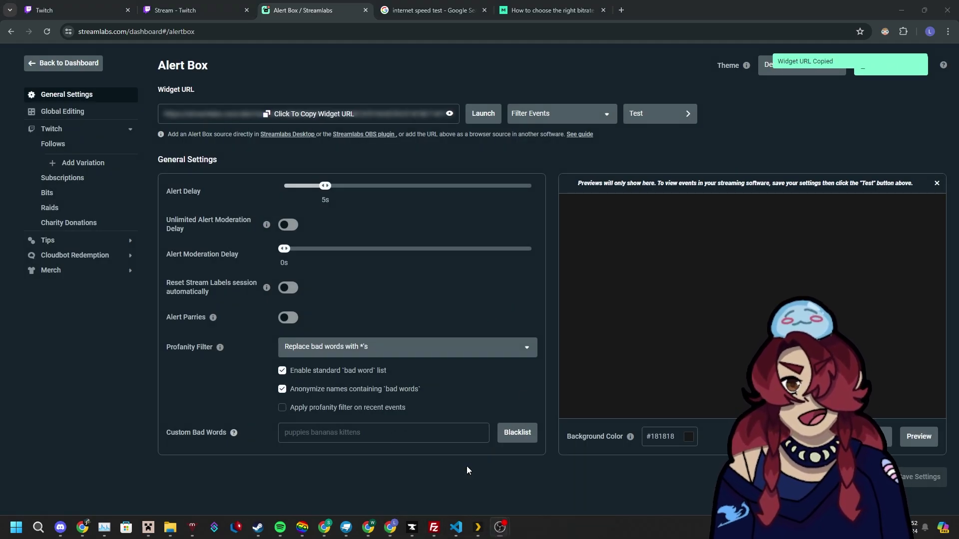
{"action": "left_click", "coordinate": [501, 529]}
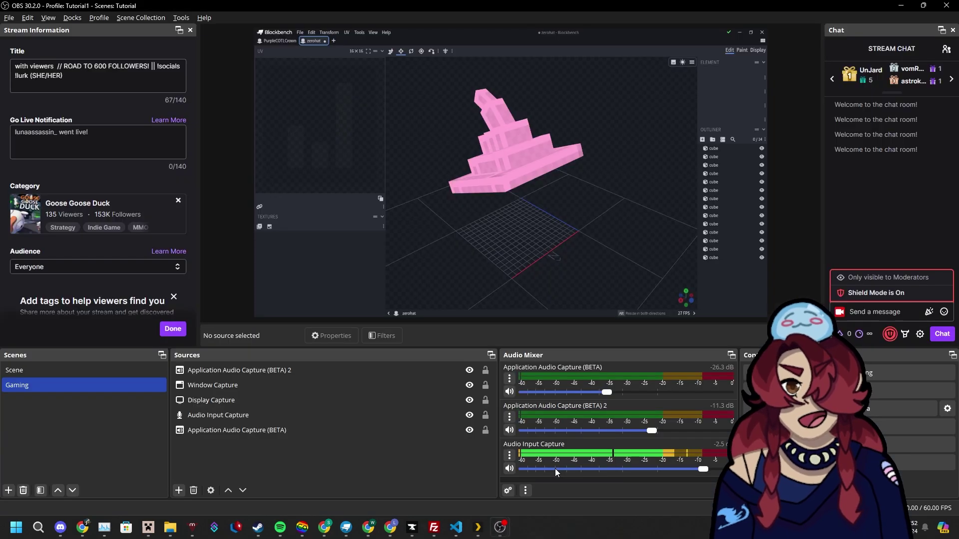
Add a new Browser source named "Alert Box" to the Gaming scene and paste the copied widget URL as its address
{"action": "left_click", "coordinate": [178, 490]}
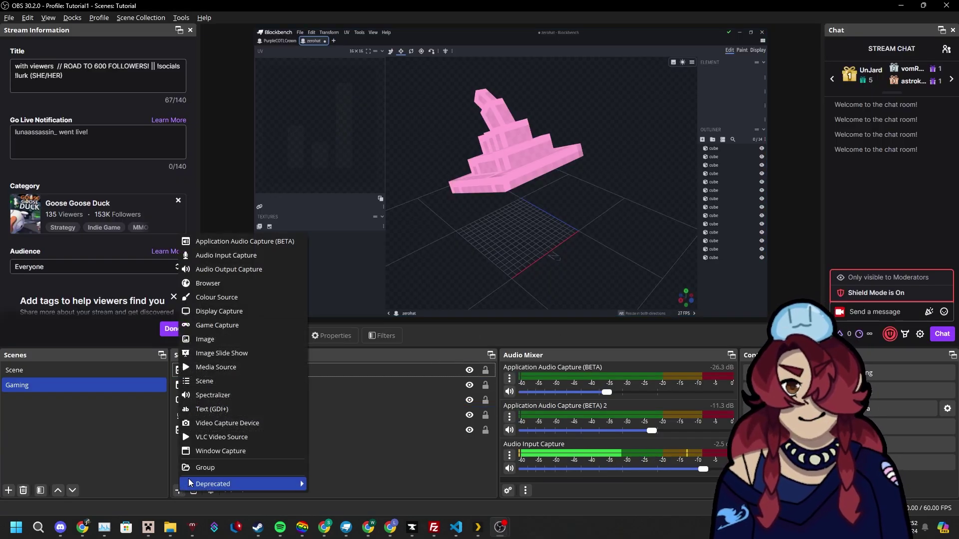
{"action": "left_click", "coordinate": [275, 280]}
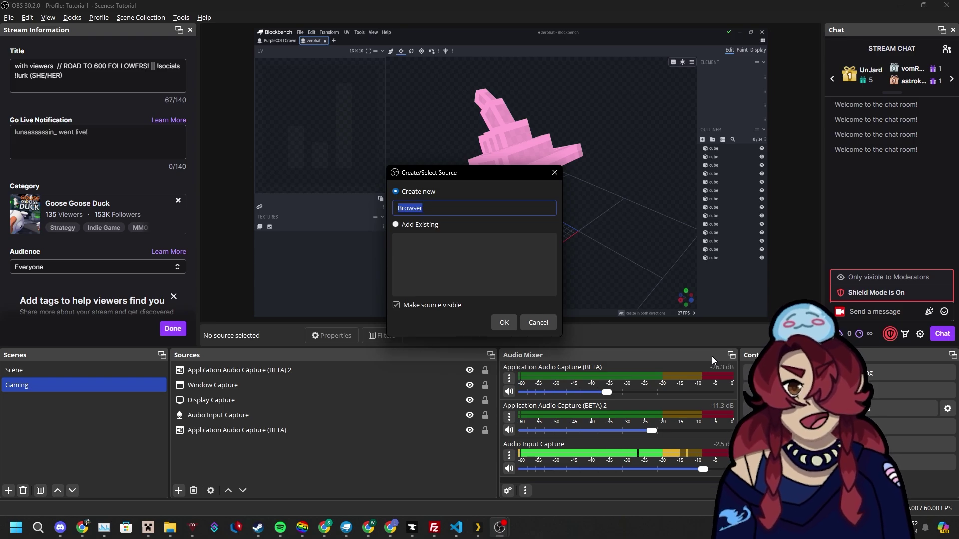
{"action": "type", "text": "Alert Box"}
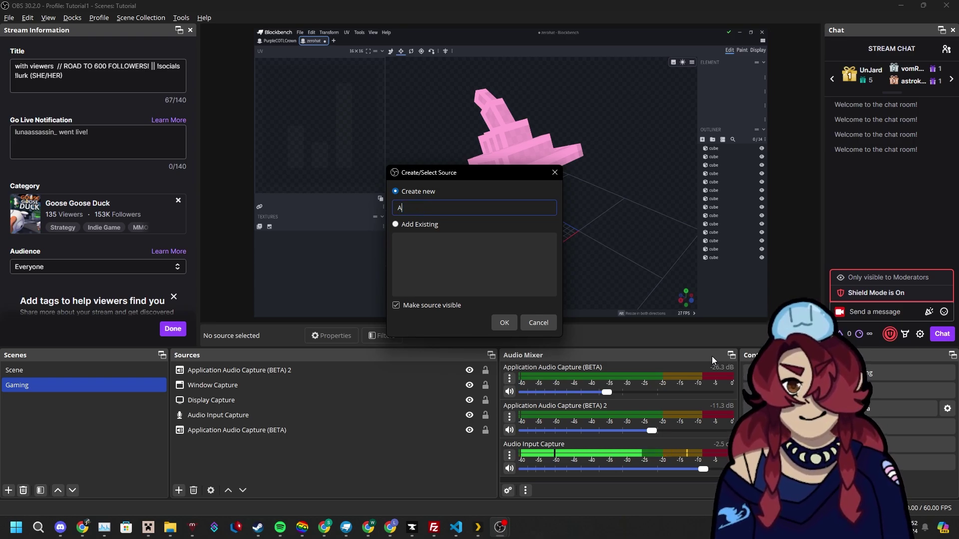
{"action": "key", "text": "Return"}
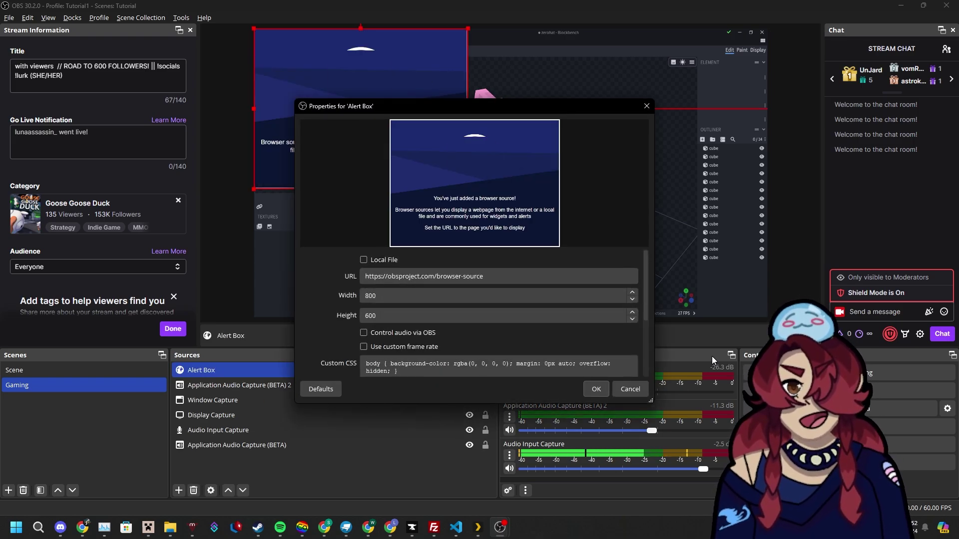
{"action": "triple_click", "coordinate": [492, 276]}
{"action": "key", "text": "ctrl+v"}
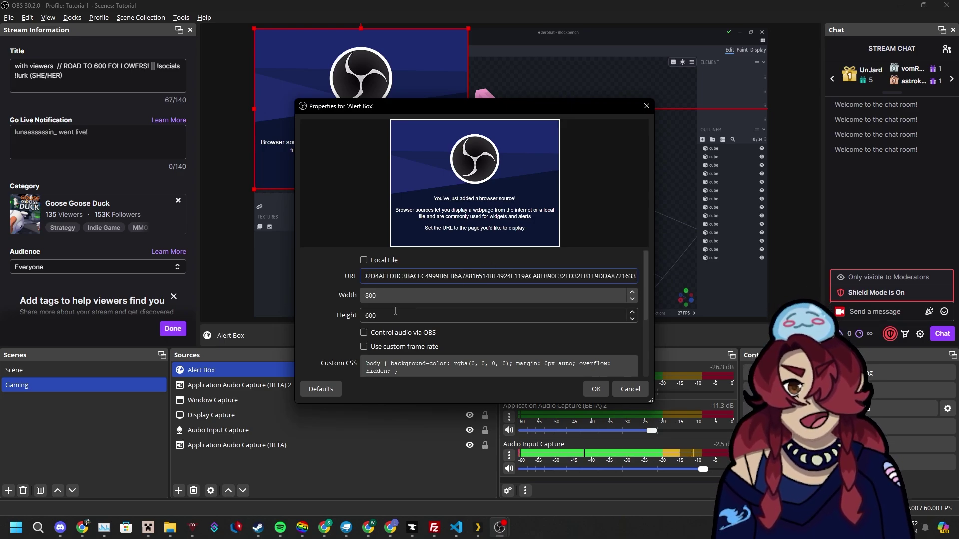
Enable audio control via OBS for the Alert Box source, leave its other properties at default, and confirm
{"action": "scroll", "coordinate": [429, 299], "scroll_direction": "down", "scroll_amount": 2}
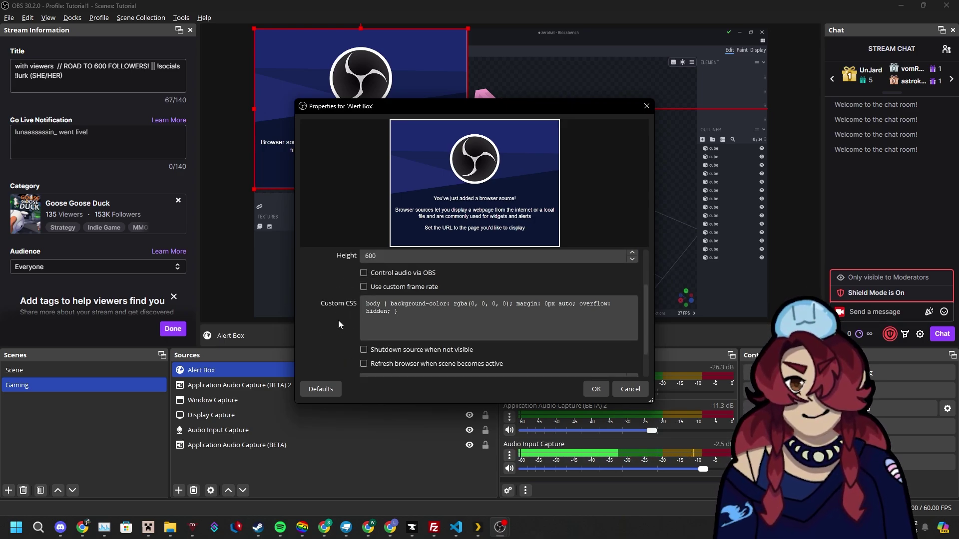
{"action": "left_click", "coordinate": [416, 274]}
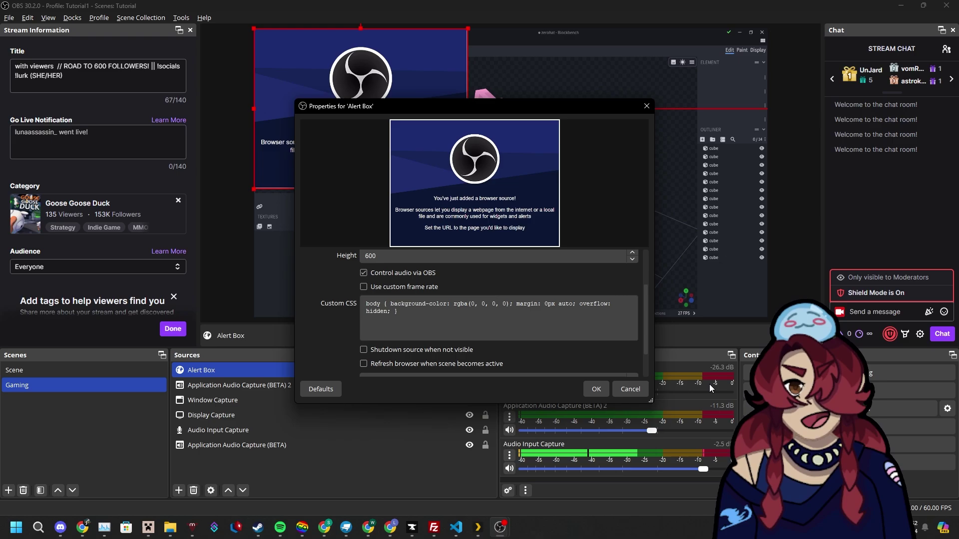
{"action": "scroll", "coordinate": [320, 341], "scroll_direction": "down", "scroll_amount": 2}
{"action": "scroll", "coordinate": [320, 341], "scroll_direction": "up", "scroll_amount": 3}
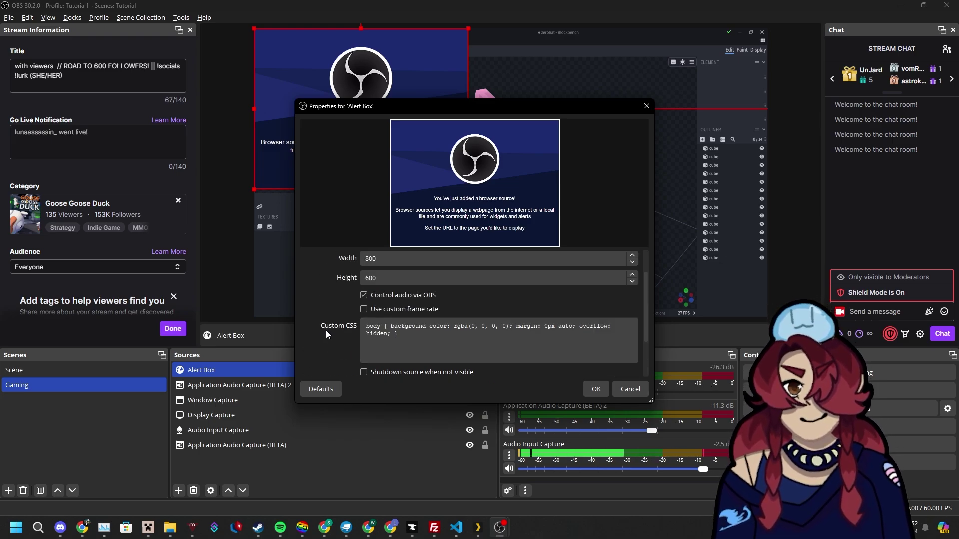
{"action": "left_click", "coordinate": [602, 388]}
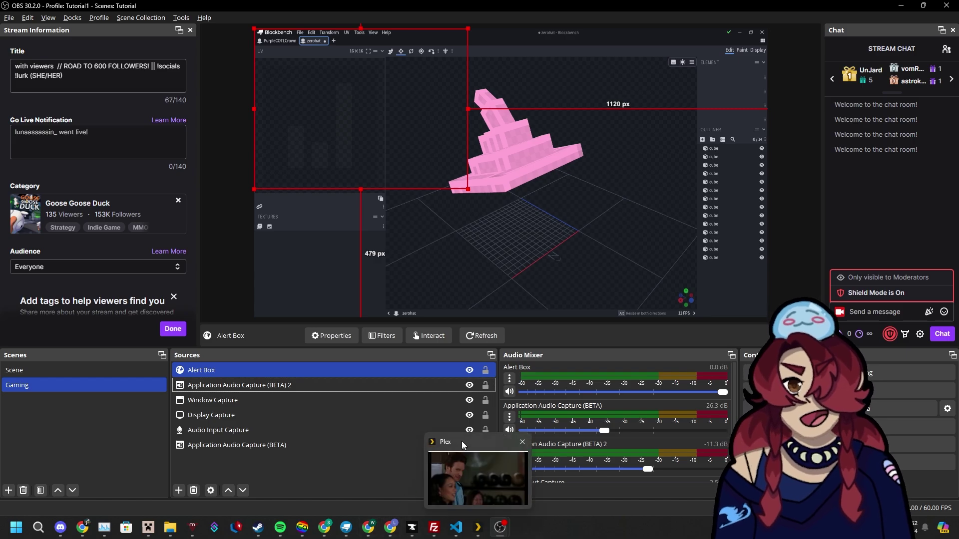
Switch to the Streamlabs Alert Box page in Chrome, float its window over OBS, and send a test Twitch follow alert
{"action": "key", "text": "alt+Tab"}
{"action": "left_click", "coordinate": [438, 382]}
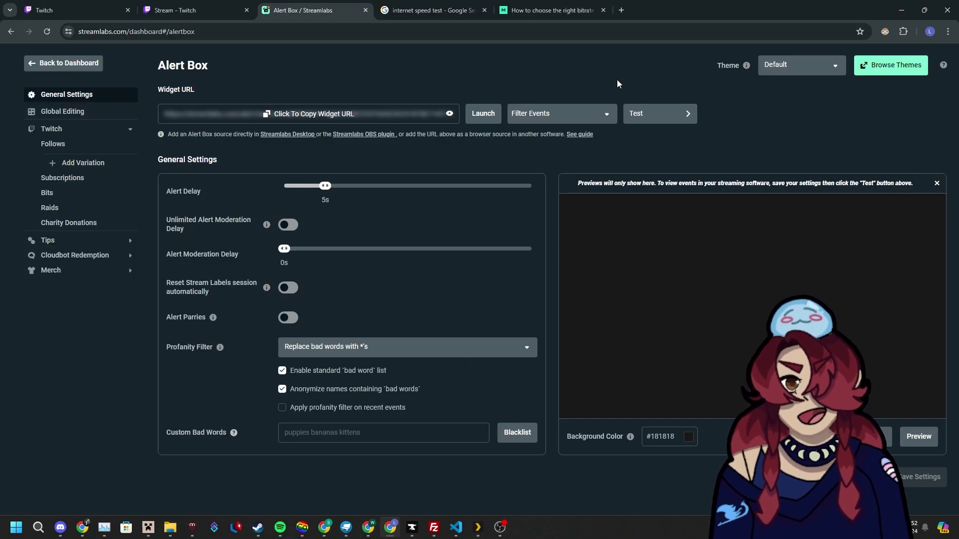
{"action": "left_click_drag", "start_coordinate": [669, 10], "coordinate": [553, 180]}
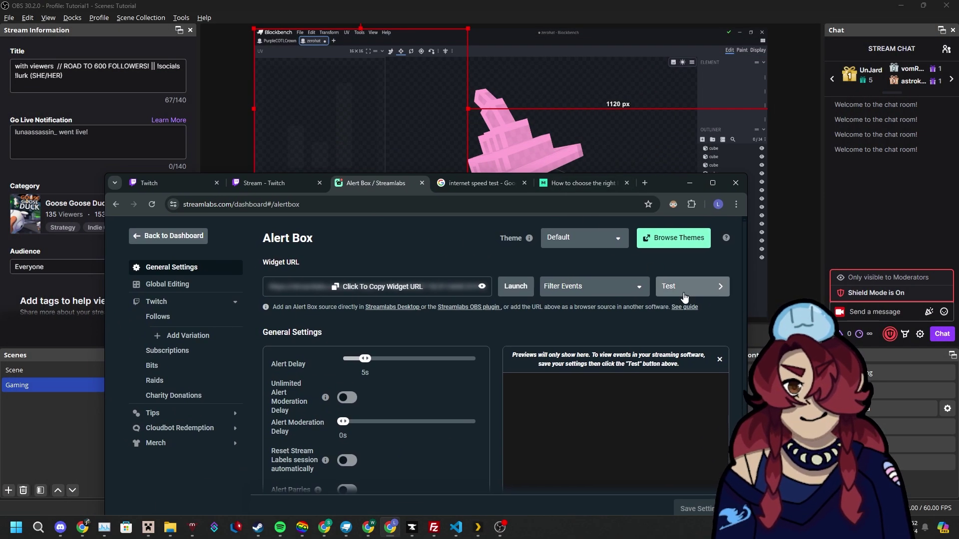
{"action": "left_click", "coordinate": [604, 287]}
{"action": "left_click", "coordinate": [608, 306]}
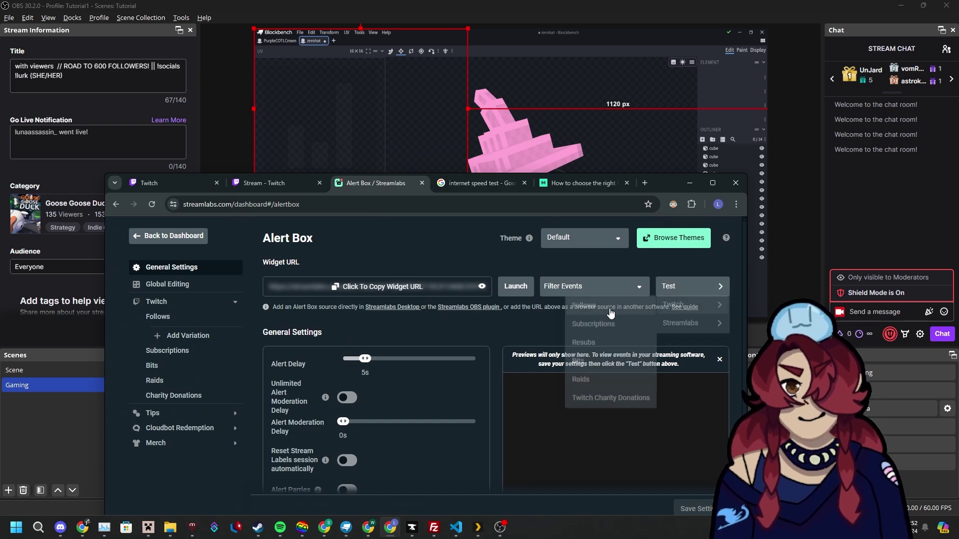
Maximize the browser again, open the Streamlabs Chat Box page, and preview the Clean theme before settling on Chunky
{"action": "left_click_drag", "start_coordinate": [668, 185], "coordinate": [479, 1]}
{"action": "left_click", "coordinate": [122, 223]}
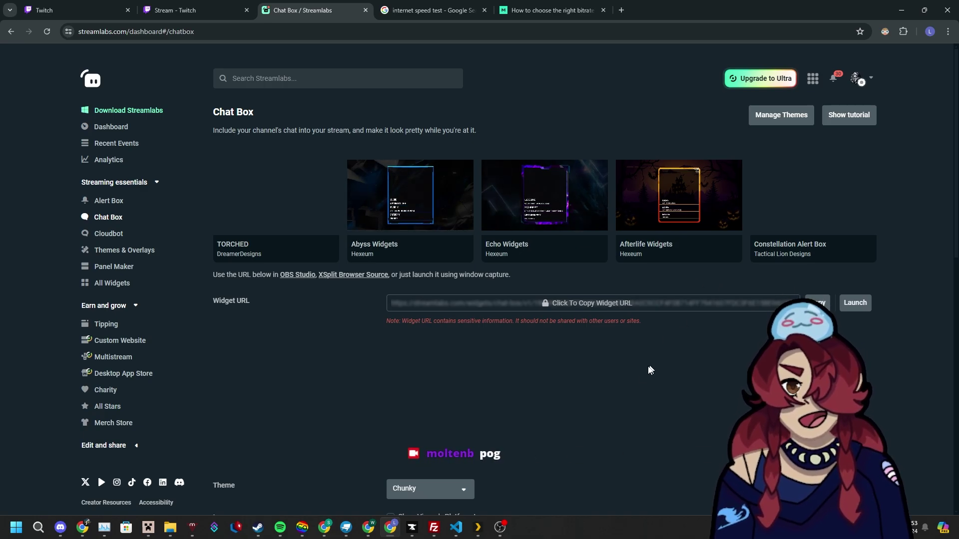
{"action": "scroll", "coordinate": [586, 334], "scroll_direction": "down", "scroll_amount": 5}
{"action": "left_click", "coordinate": [445, 242]}
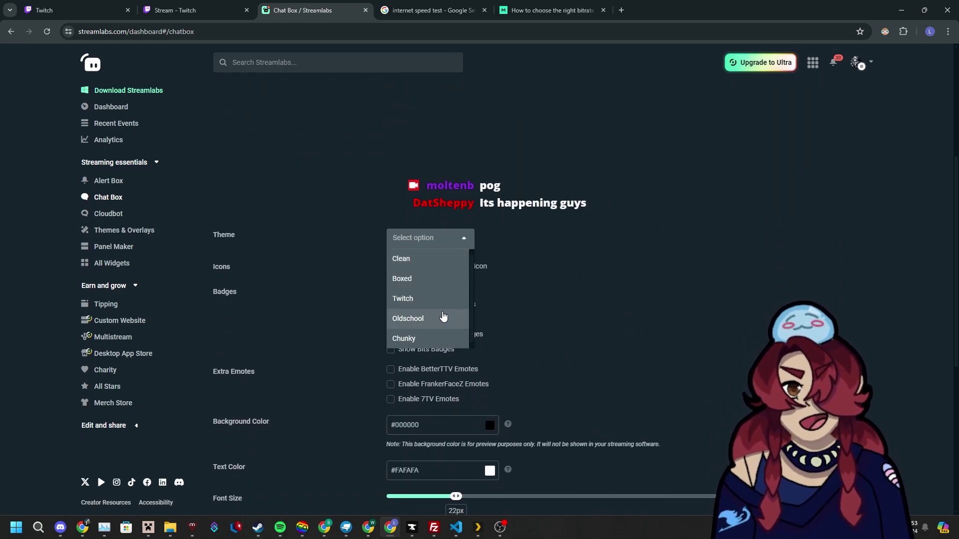
{"action": "left_click", "coordinate": [435, 268]}
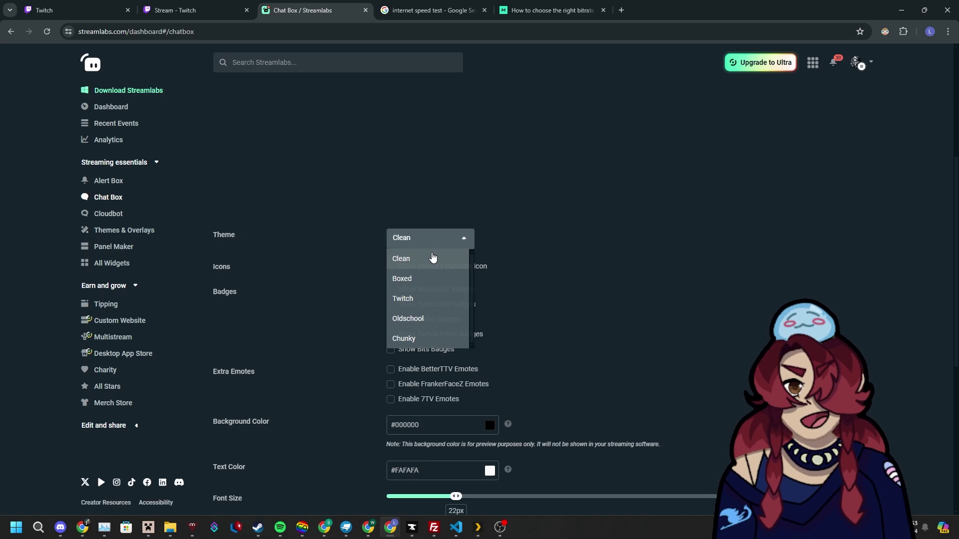
{"action": "scroll", "coordinate": [450, 250], "scroll_direction": "up", "scroll_amount": 5}
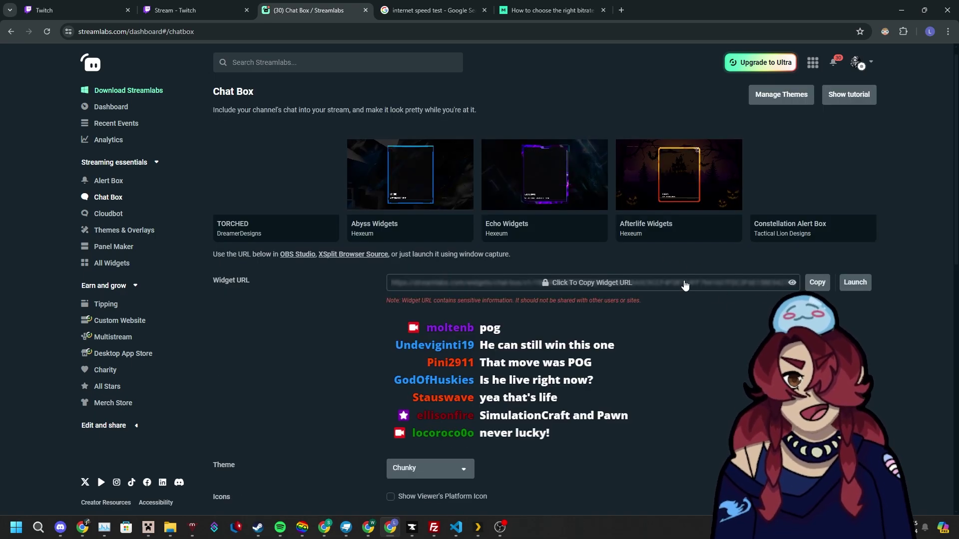
Copy the Chat Box widget URL, accepting the notice about not sharing it, and return to the OBS window with the Tutorial1 profile
{"action": "left_click", "coordinate": [684, 283]}
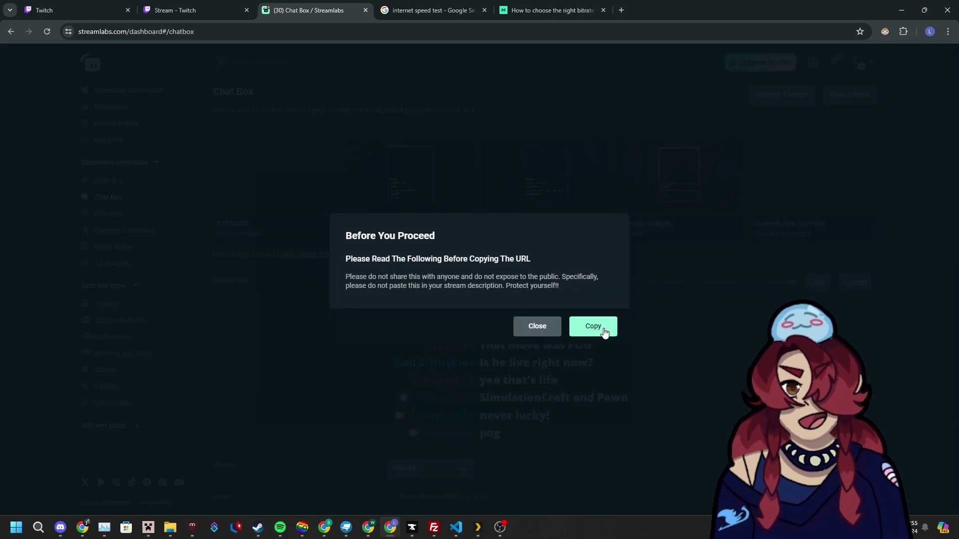
{"action": "left_click", "coordinate": [603, 331]}
{"action": "mouse_move", "coordinate": [500, 528]}
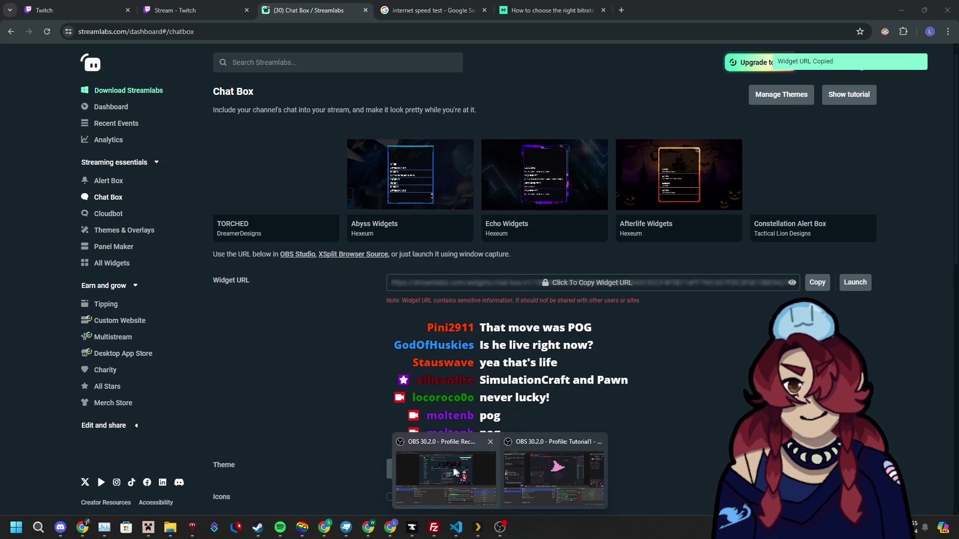
{"action": "left_click", "coordinate": [554, 472]}
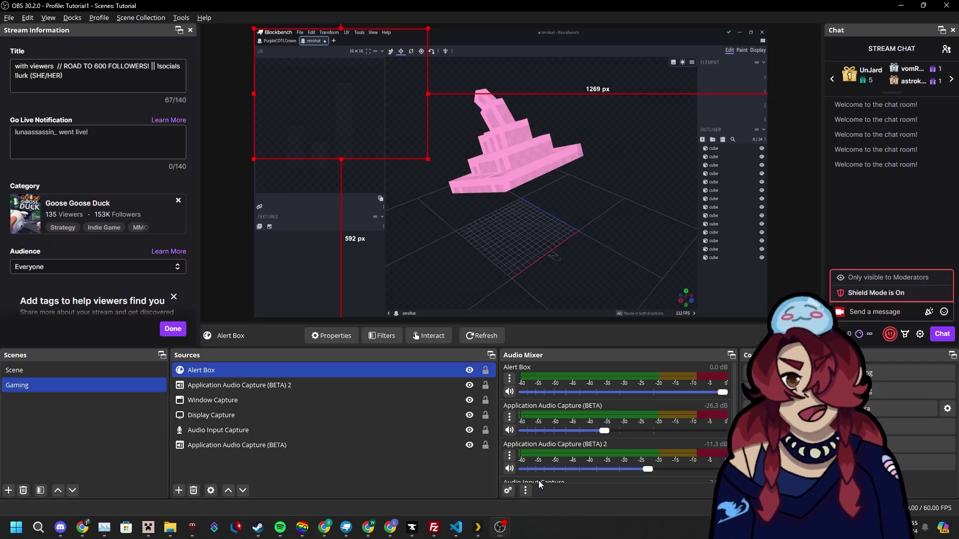
Add a new Browser source named "Chat" to the Gaming scene and paste the copied Chat Box widget URL as its address
{"action": "left_click", "coordinate": [178, 490]}
{"action": "left_click", "coordinate": [215, 279]}
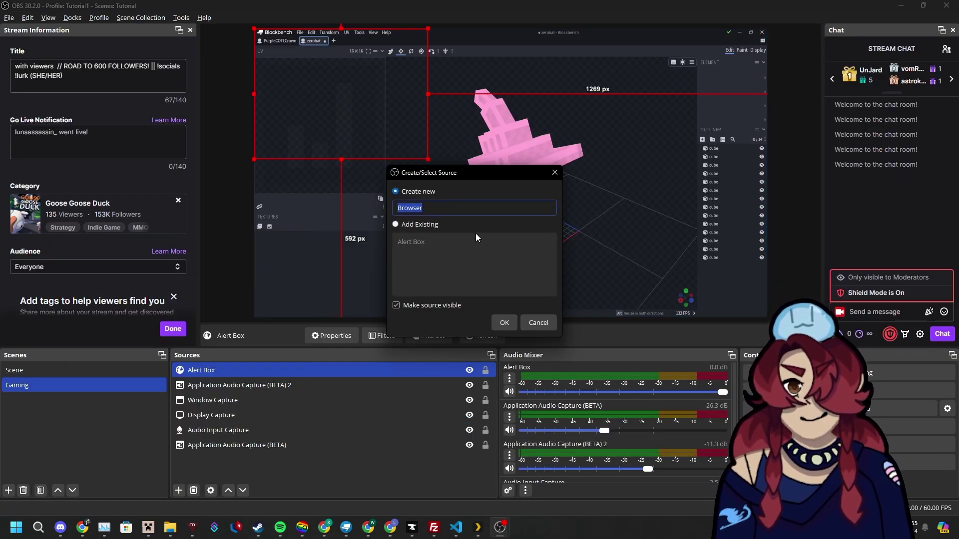
{"action": "type", "text": "Chat"}
{"action": "key", "text": "Return"}
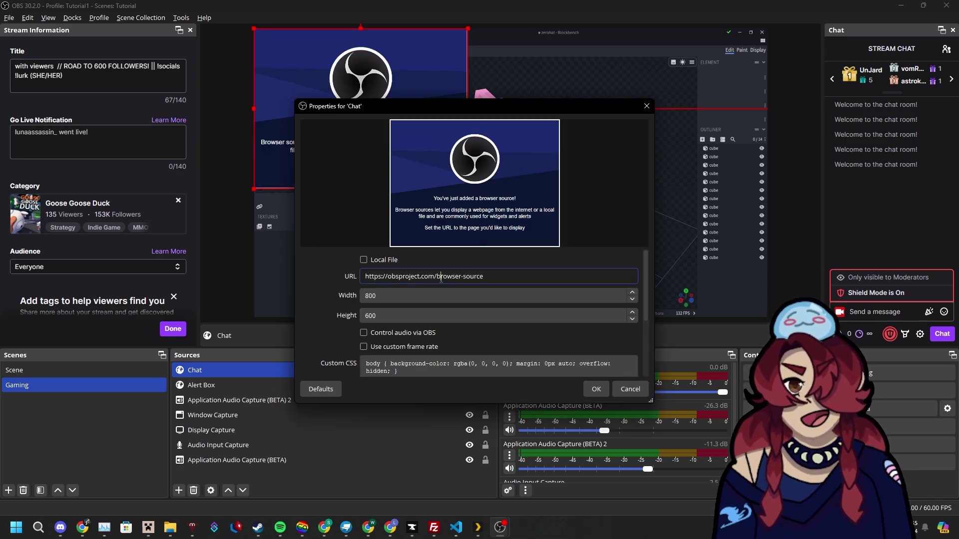
{"action": "key", "text": "ctrl+a"}
{"action": "key", "text": "ctrl+v"}
{"action": "left_click", "coordinate": [594, 390]}
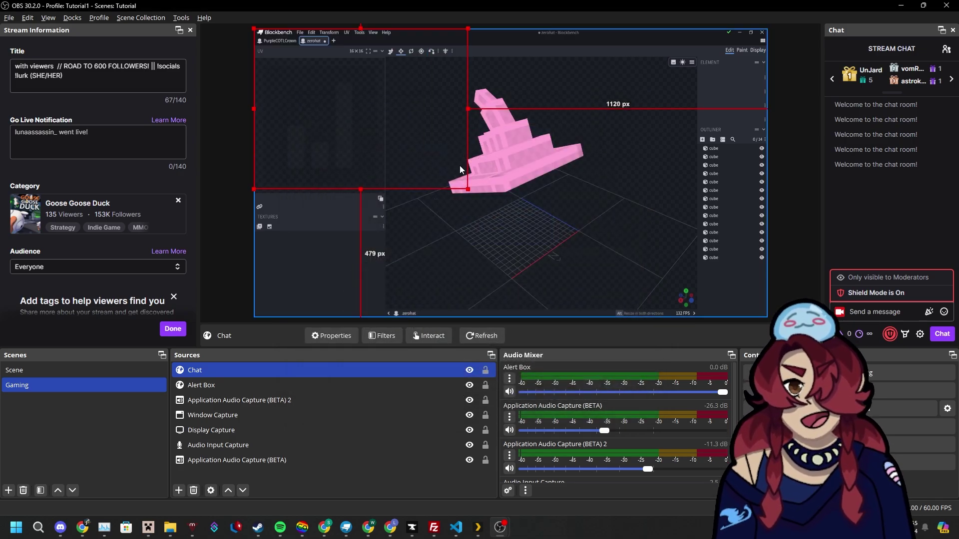
Shrink the Chat source and place it at the canvas's lower left edge, sending the test chat message "hgagdafs" to check its alignment
{"action": "left_click_drag", "start_coordinate": [465, 194], "coordinate": [401, 124]}
{"action": "left_click_drag", "start_coordinate": [361, 61], "coordinate": [362, 191]}
{"action": "left_click", "coordinate": [880, 304]}
{"action": "type", "text": "hgagda"}
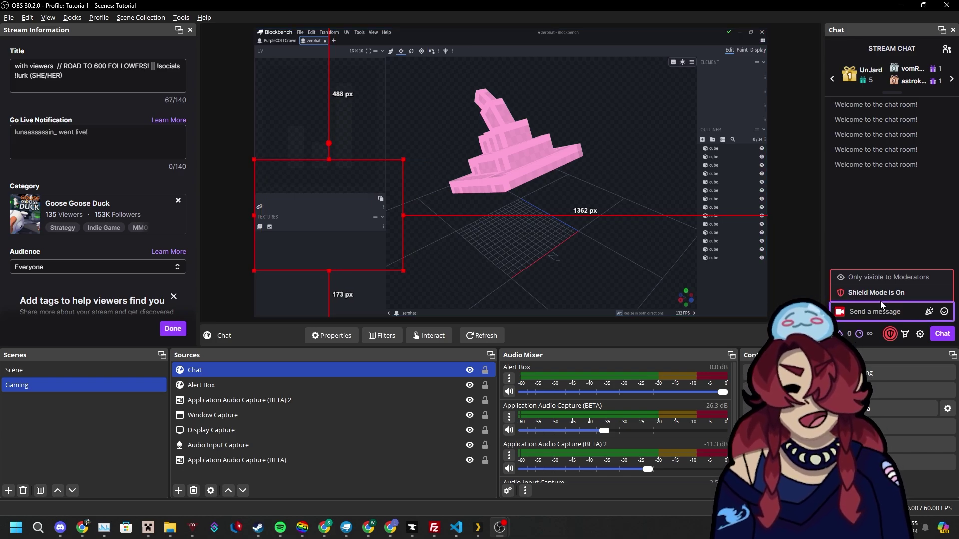
{"action": "type", "text": "fs"}
{"action": "key", "text": "Return"}
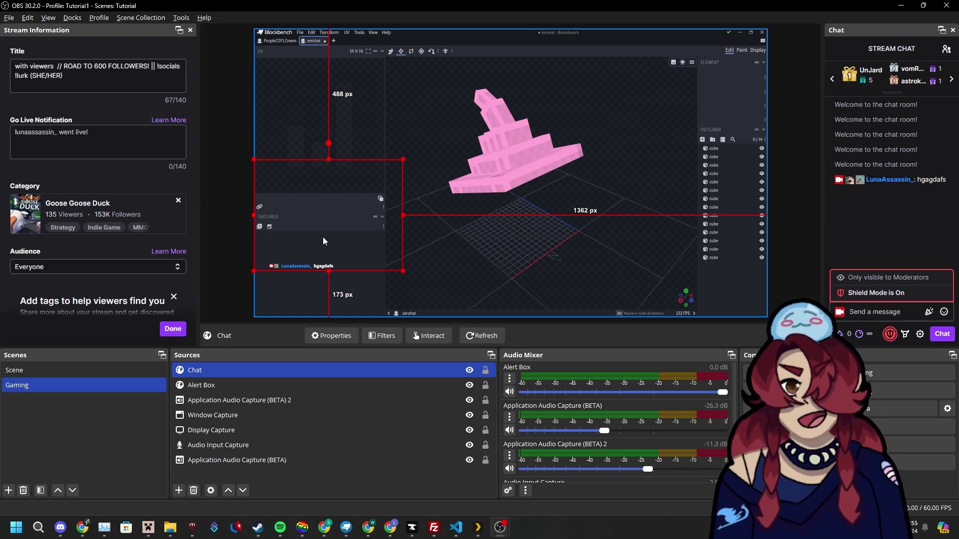
{"action": "left_click_drag", "start_coordinate": [318, 236], "coordinate": [310, 236]}
{"action": "left_click", "coordinate": [208, 308]}
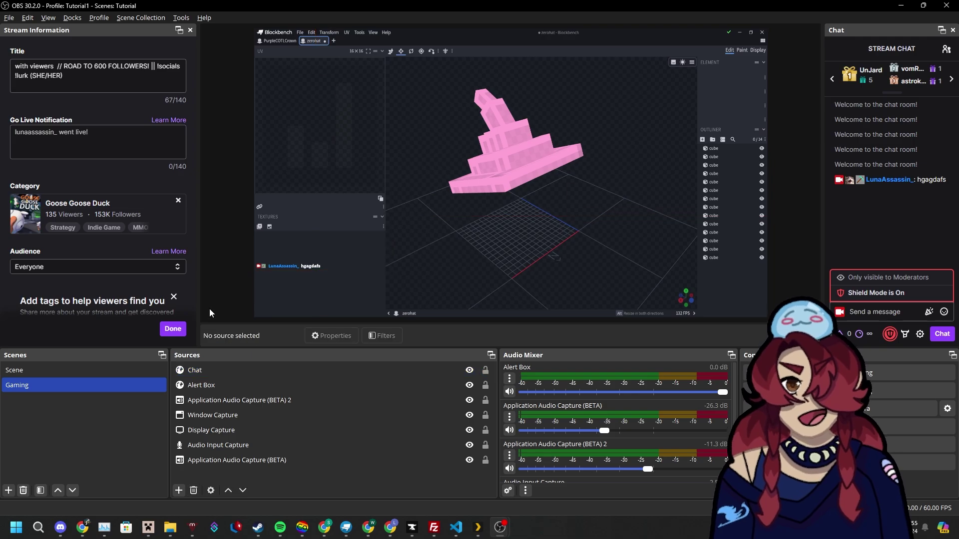
Move Application Audio Capture (BETA) 2 below Audio Input Capture in the sources, and switch to Twitch's Stream settings page in Chrome
{"action": "left_click", "coordinate": [235, 445]}
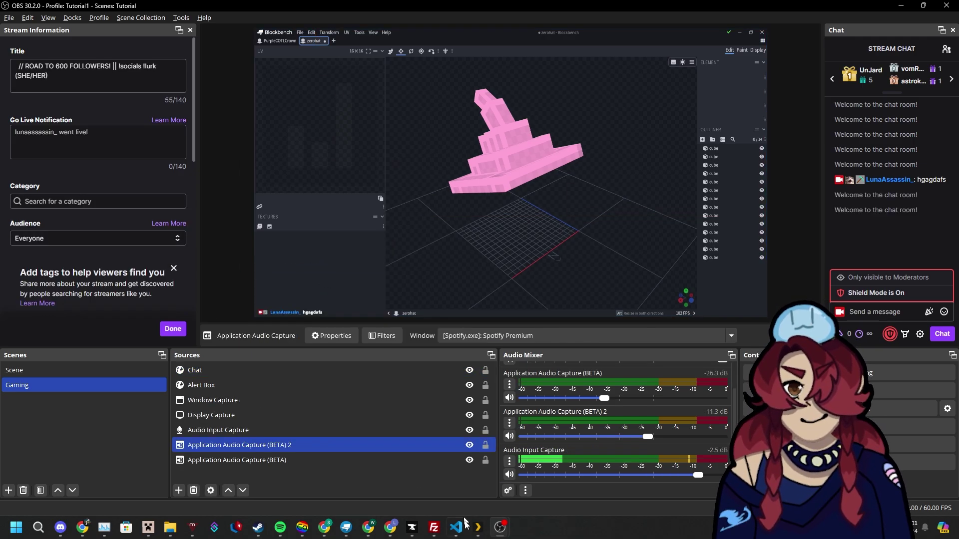
{"action": "left_click", "coordinate": [389, 526]}
{"action": "left_click", "coordinate": [190, 10]}
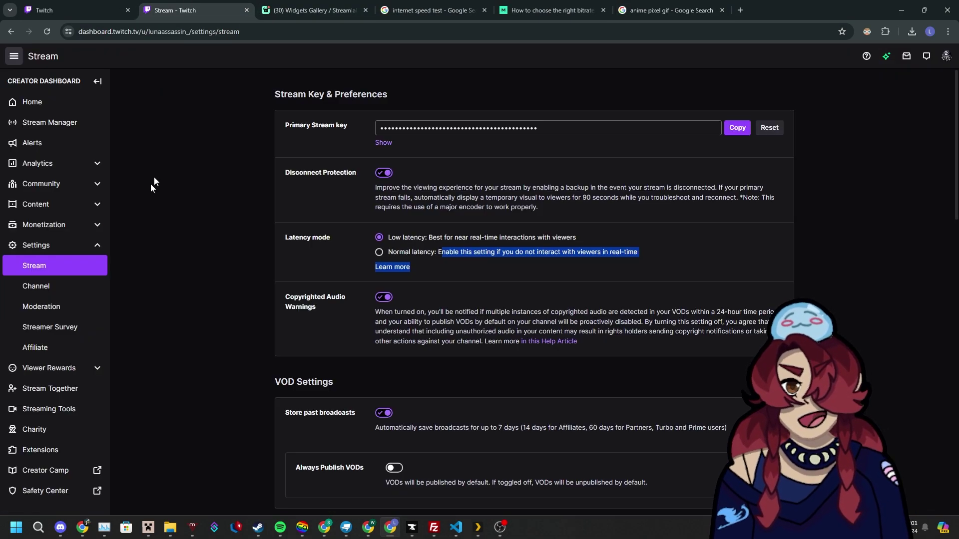
{"action": "left_click", "coordinate": [215, 258]}
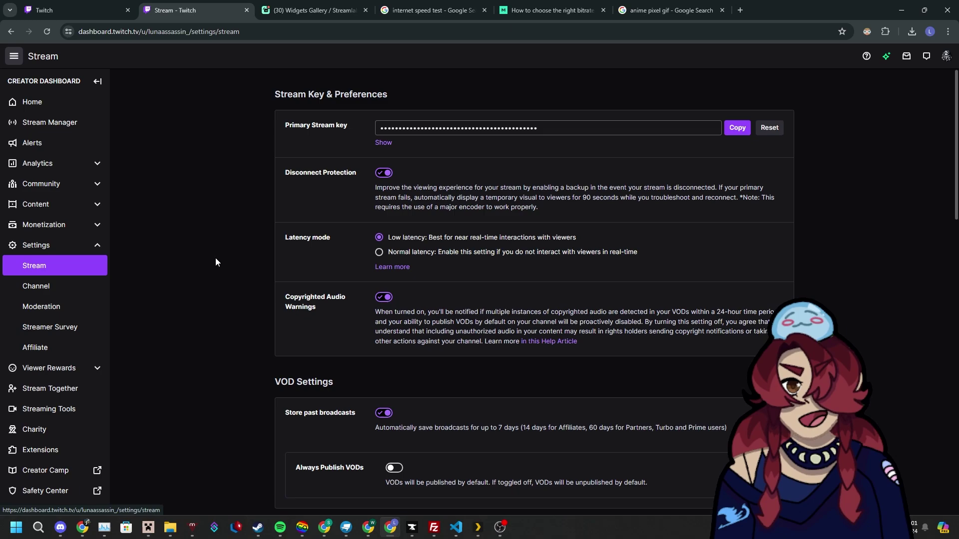
Turn Disconnect Protection off and back on in the Twitch stream preferences
{"action": "left_click", "coordinate": [384, 173]}
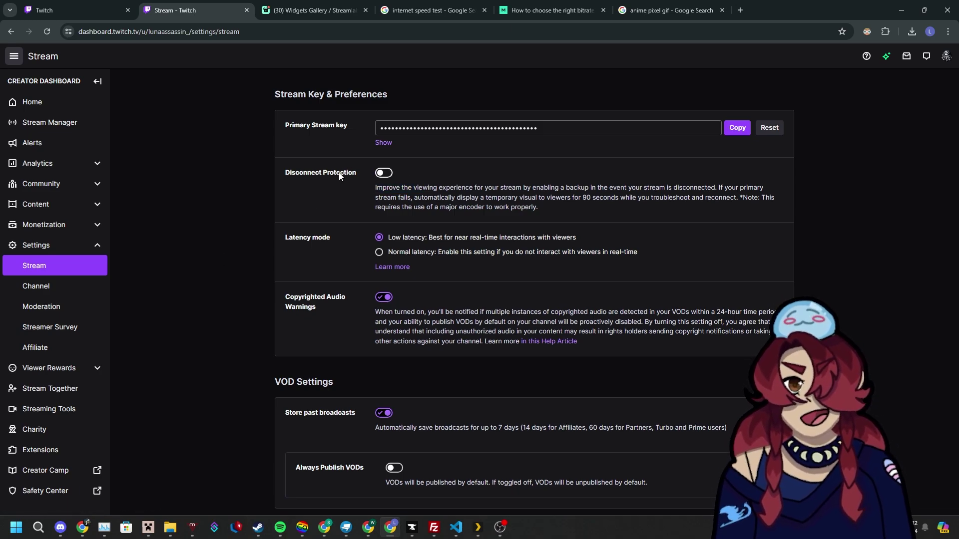
{"action": "left_click", "coordinate": [338, 172]}
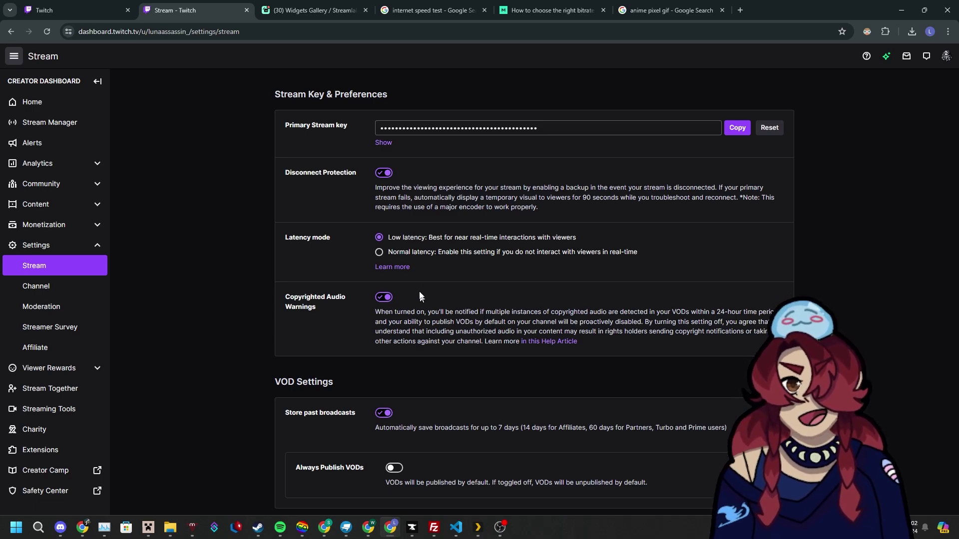
Review the latency mode options, especially Low latency, and the Copyrighted Audio Warnings setting in the Twitch stream preferences
{"action": "left_click_drag", "start_coordinate": [444, 243], "coordinate": [605, 242]}
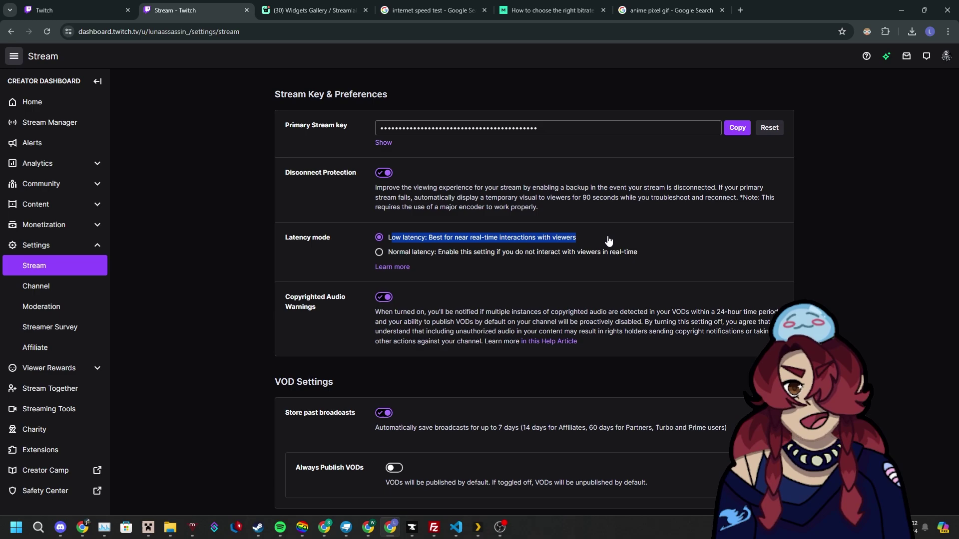
{"action": "left_click", "coordinate": [608, 241]}
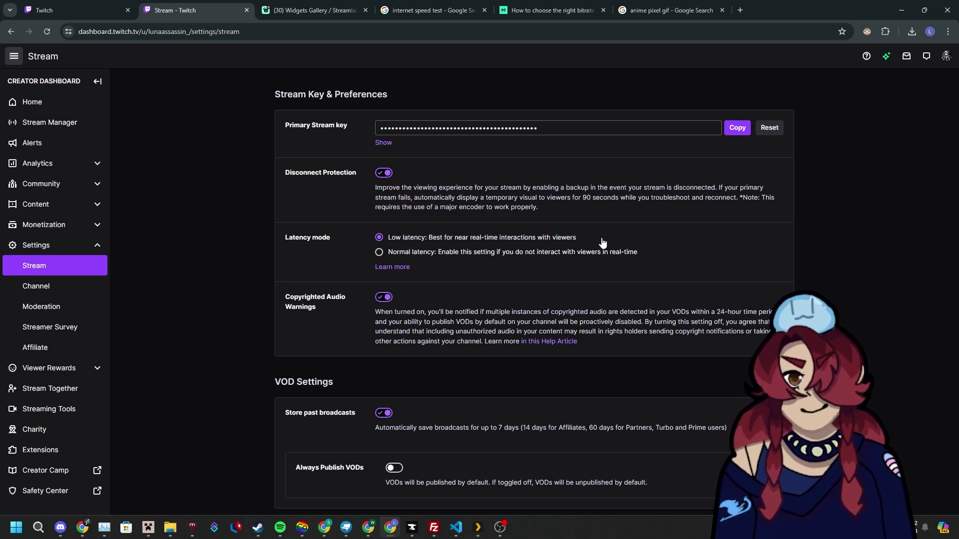
{"action": "left_click_drag", "start_coordinate": [603, 242], "coordinate": [424, 247]}
{"action": "left_click", "coordinate": [311, 265]}
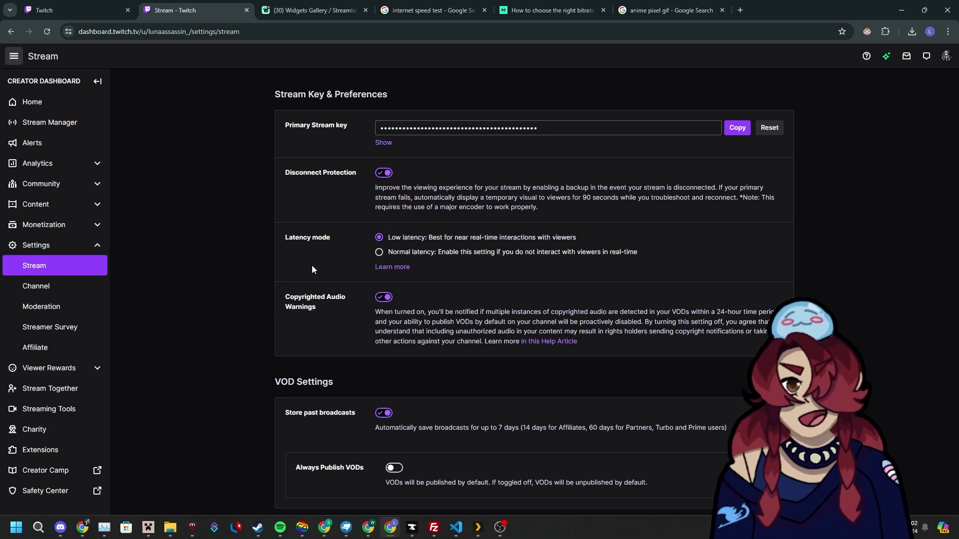
{"action": "left_click_drag", "start_coordinate": [370, 295], "coordinate": [413, 291]}
{"action": "left_click", "coordinate": [413, 291]}
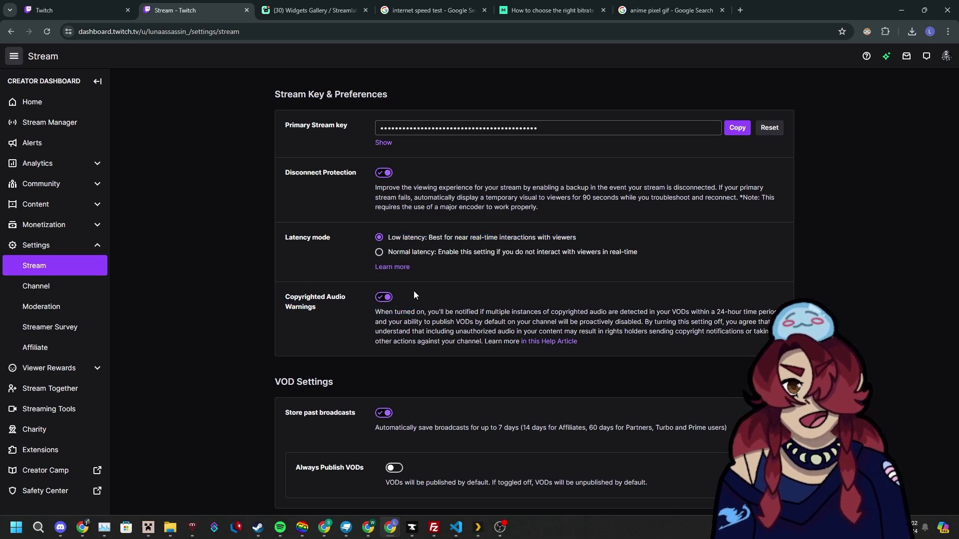